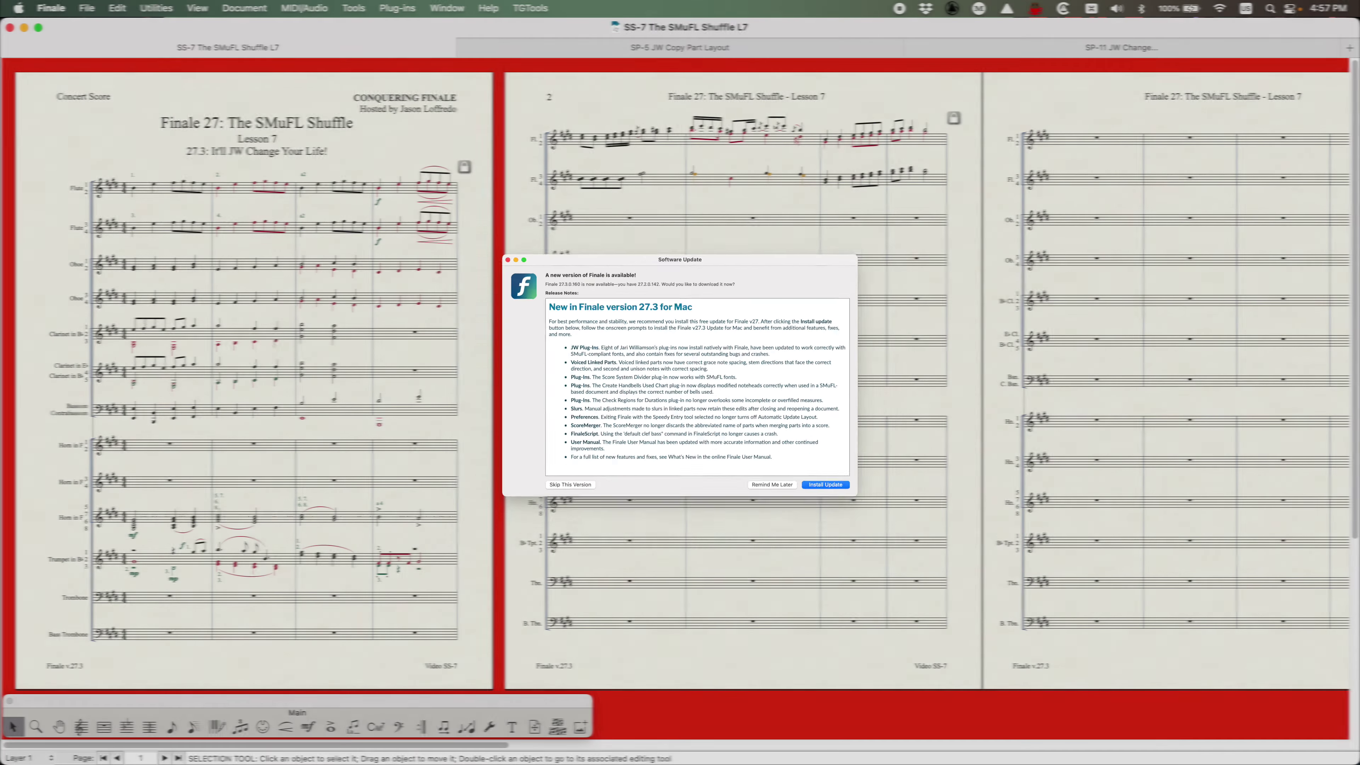
click(926, 655)
click(397, 7)
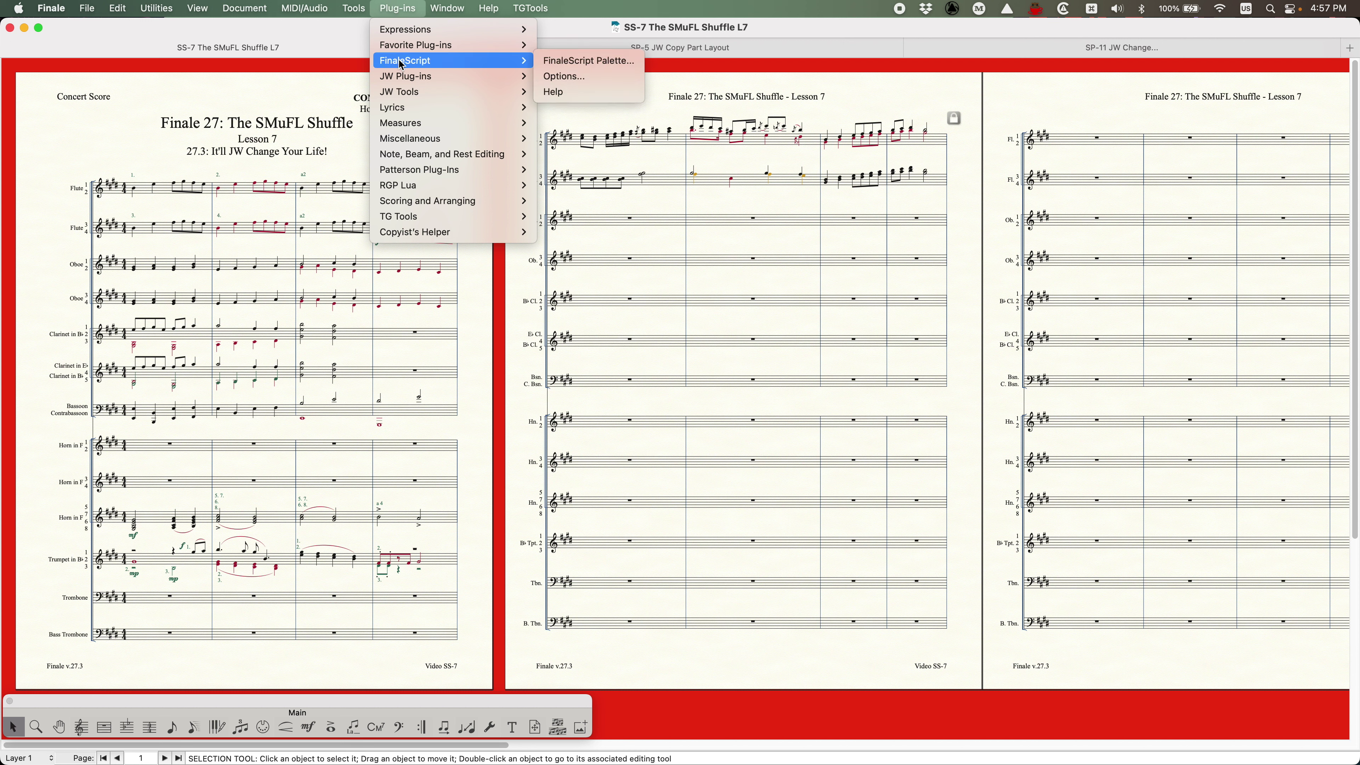
mouse_move(394, 78)
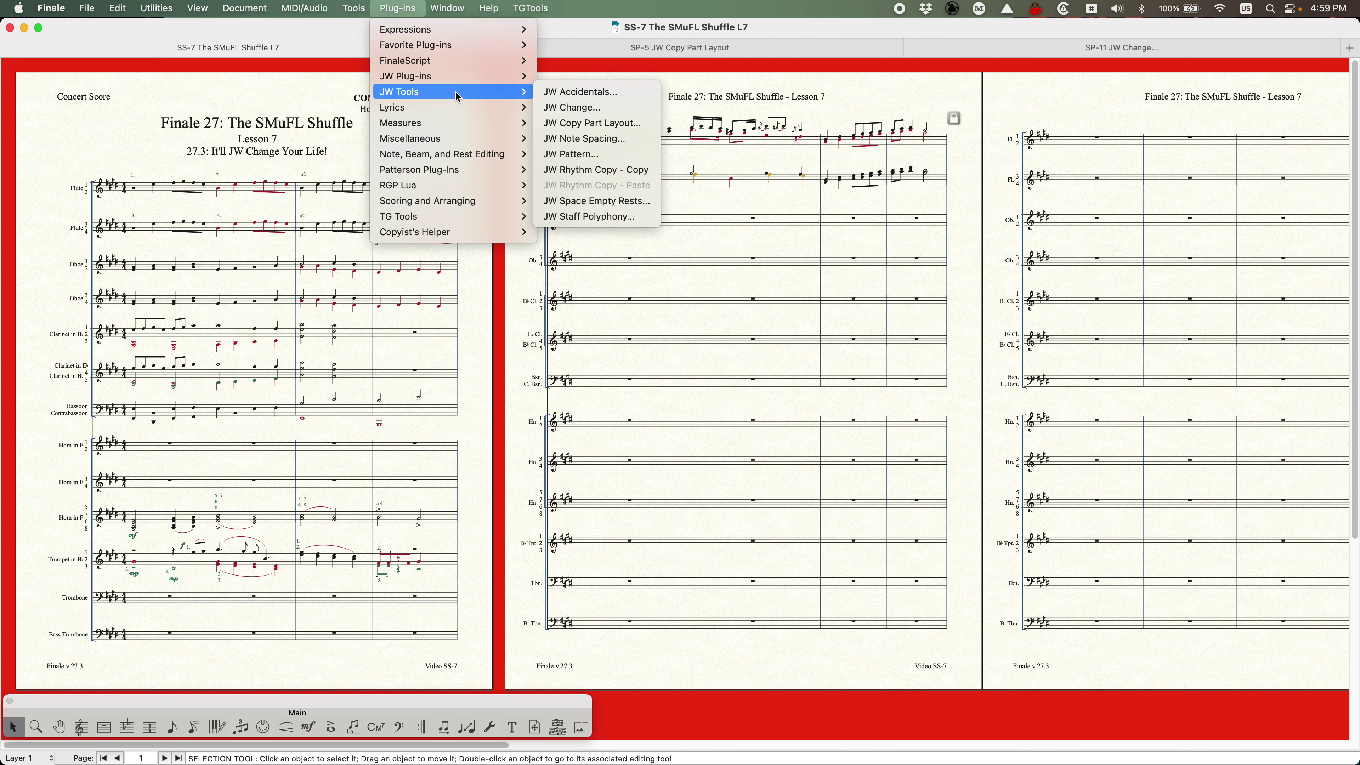
click(584, 34)
Switch to the SP-5 JW Copy Part Layout document and examine the page layout of the Flute 1 part.
click(582, 53)
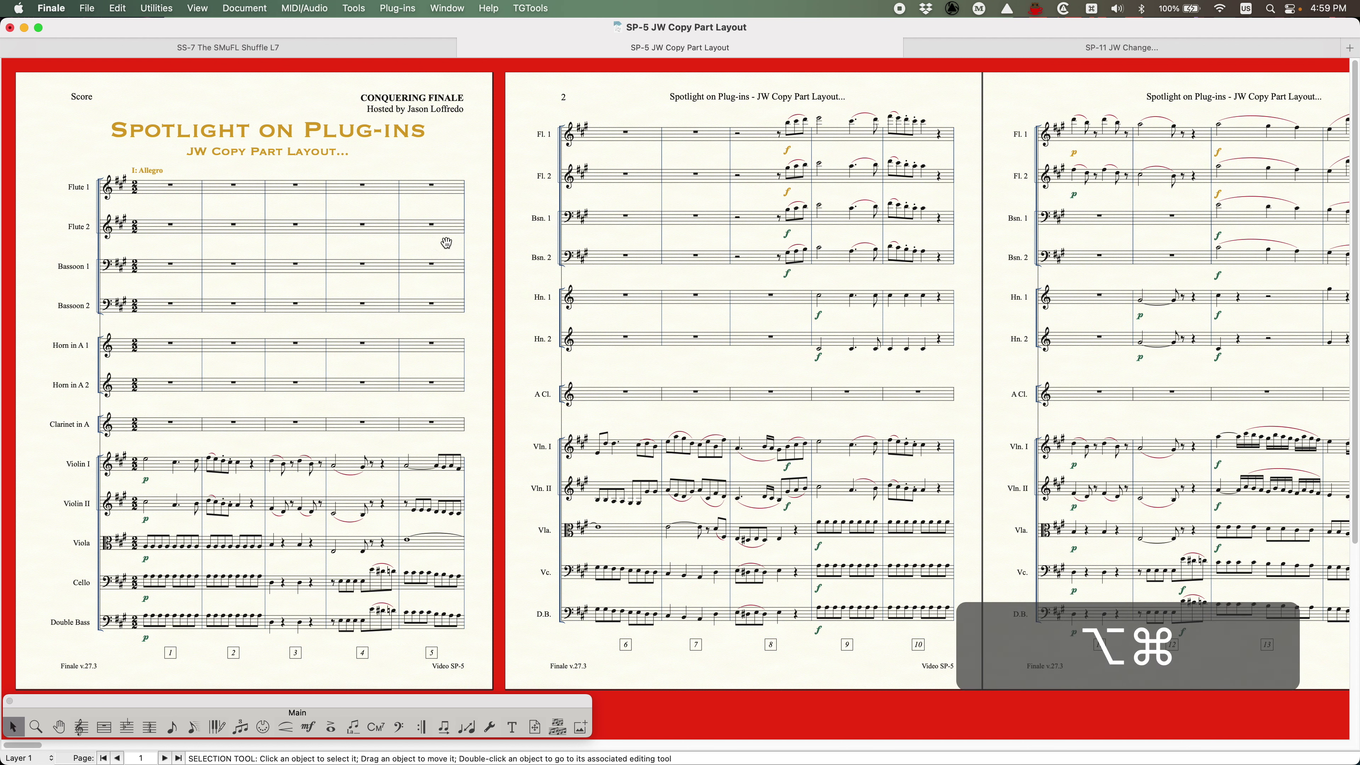
key(alt+super+period)
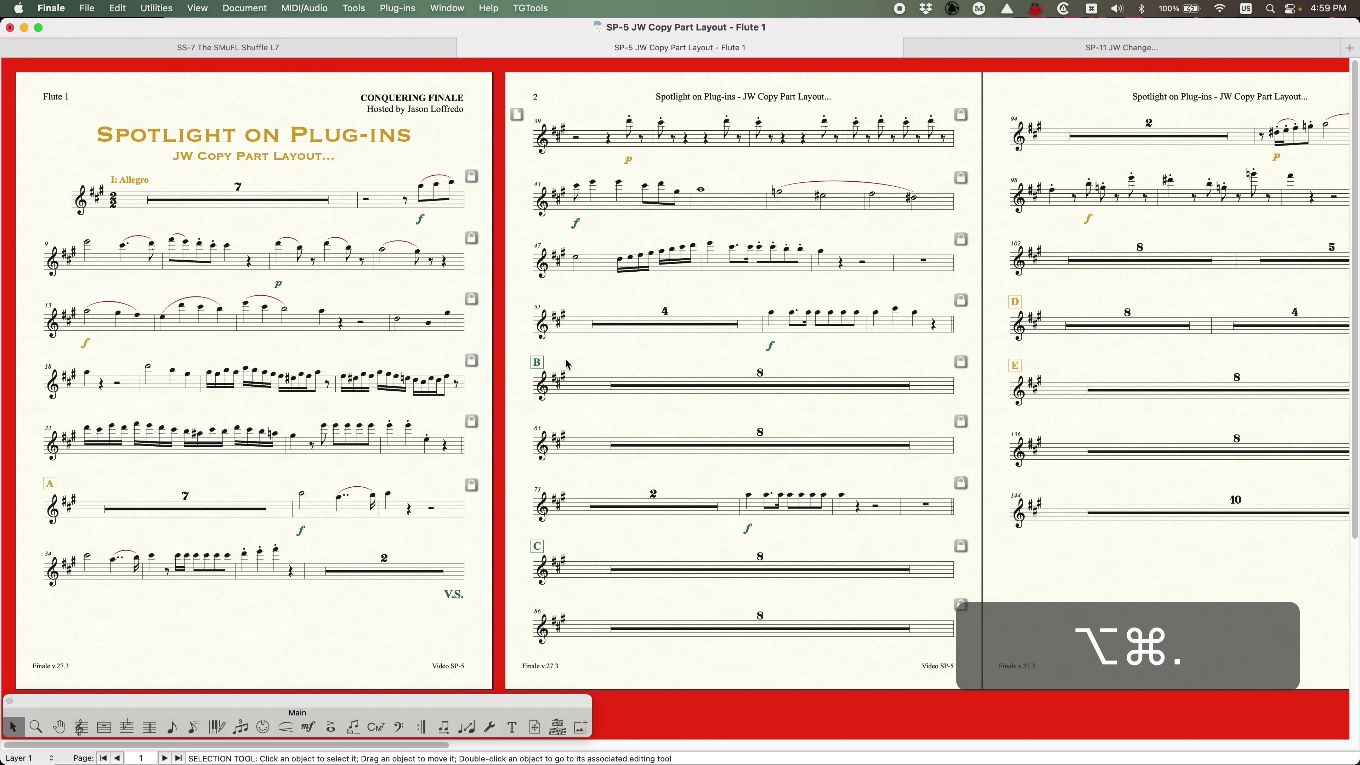
scroll(418, 352, right, 20)
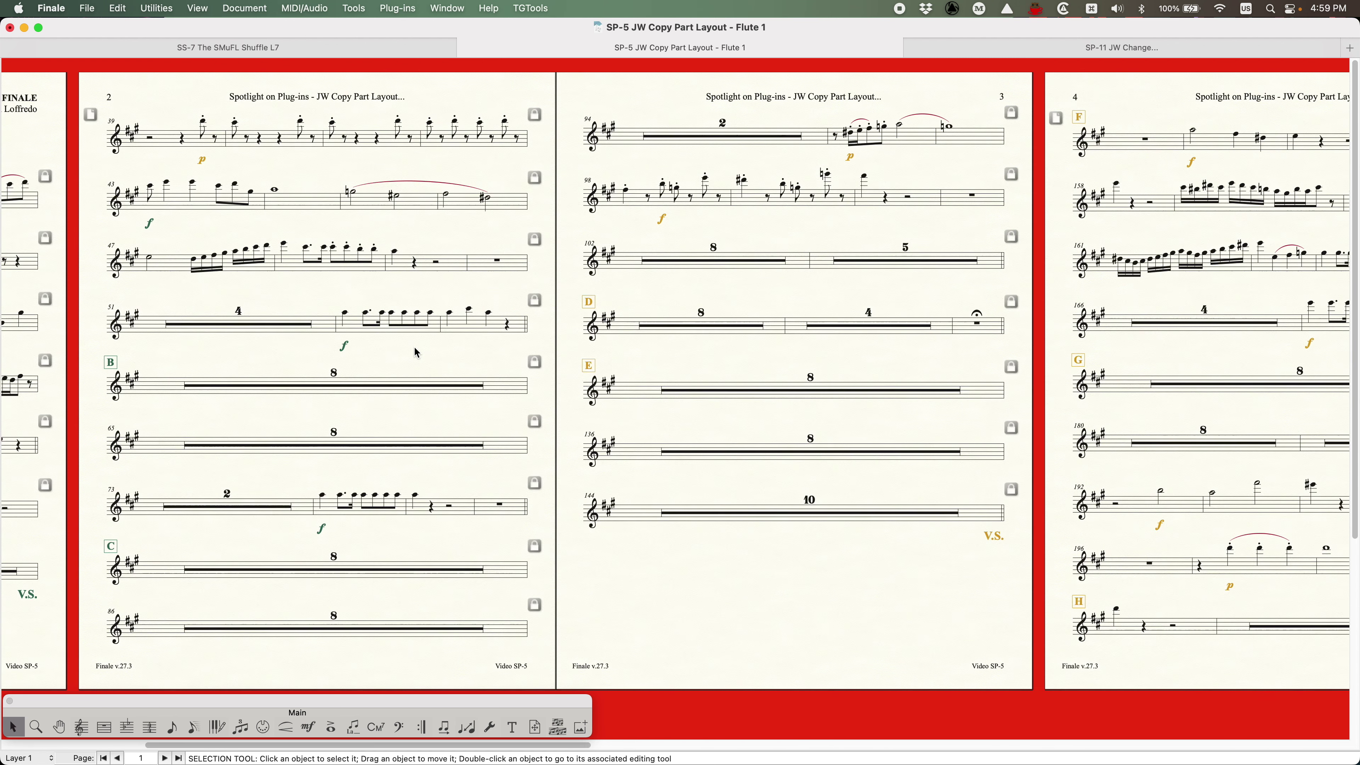
scroll(417, 353, left, 15)
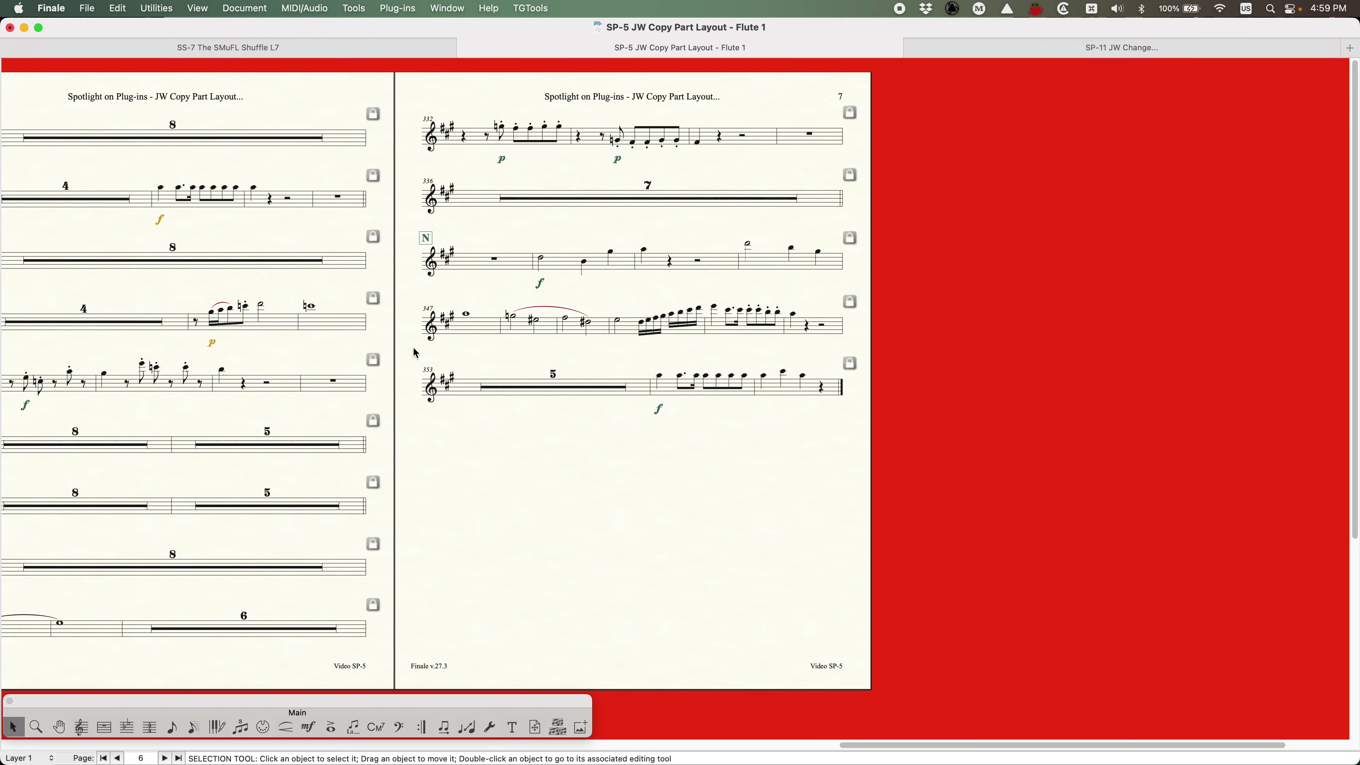
scroll(412, 352, left, 6)
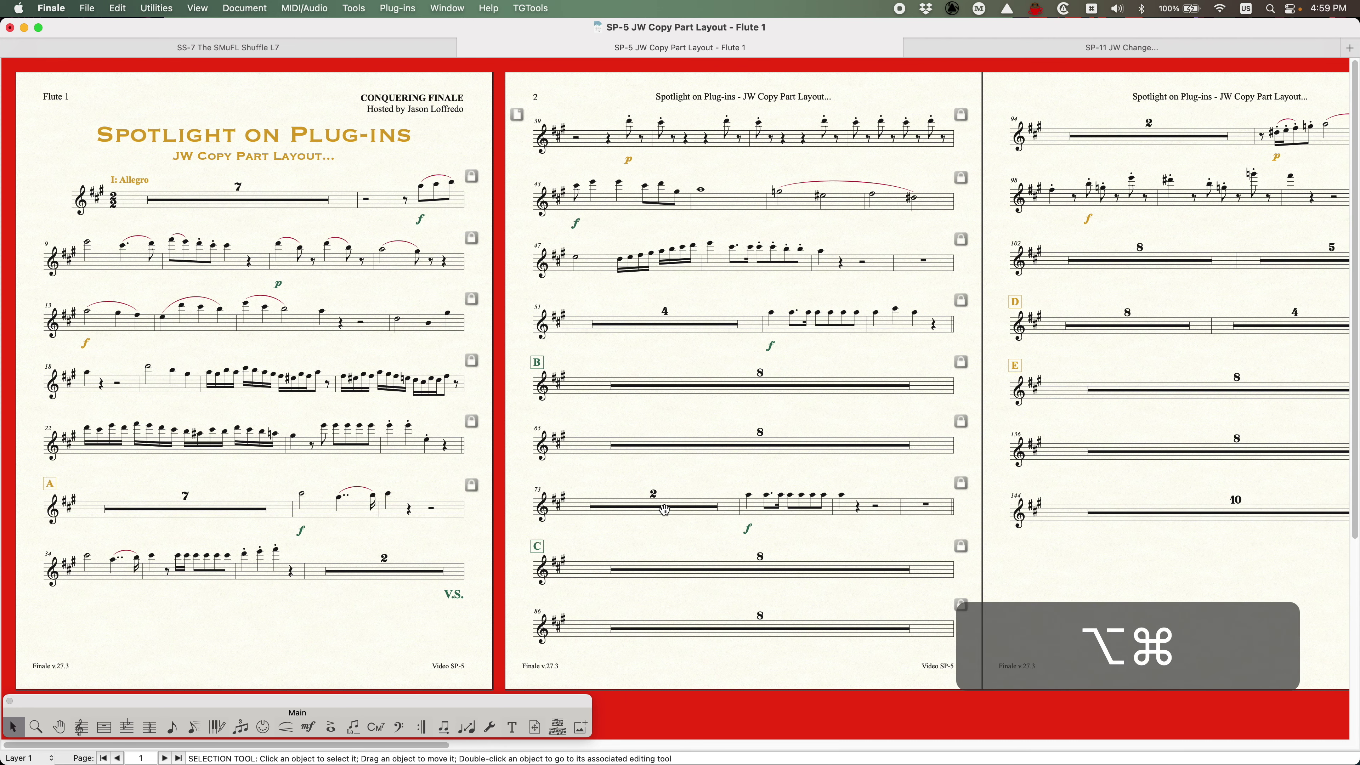
Copy the page layout from the Flute 1 part to the Flute 2 part with JW Copy Part Layout, including multi-measure rests.
key(alt+super+period)
scroll(437, 538, right, 5)
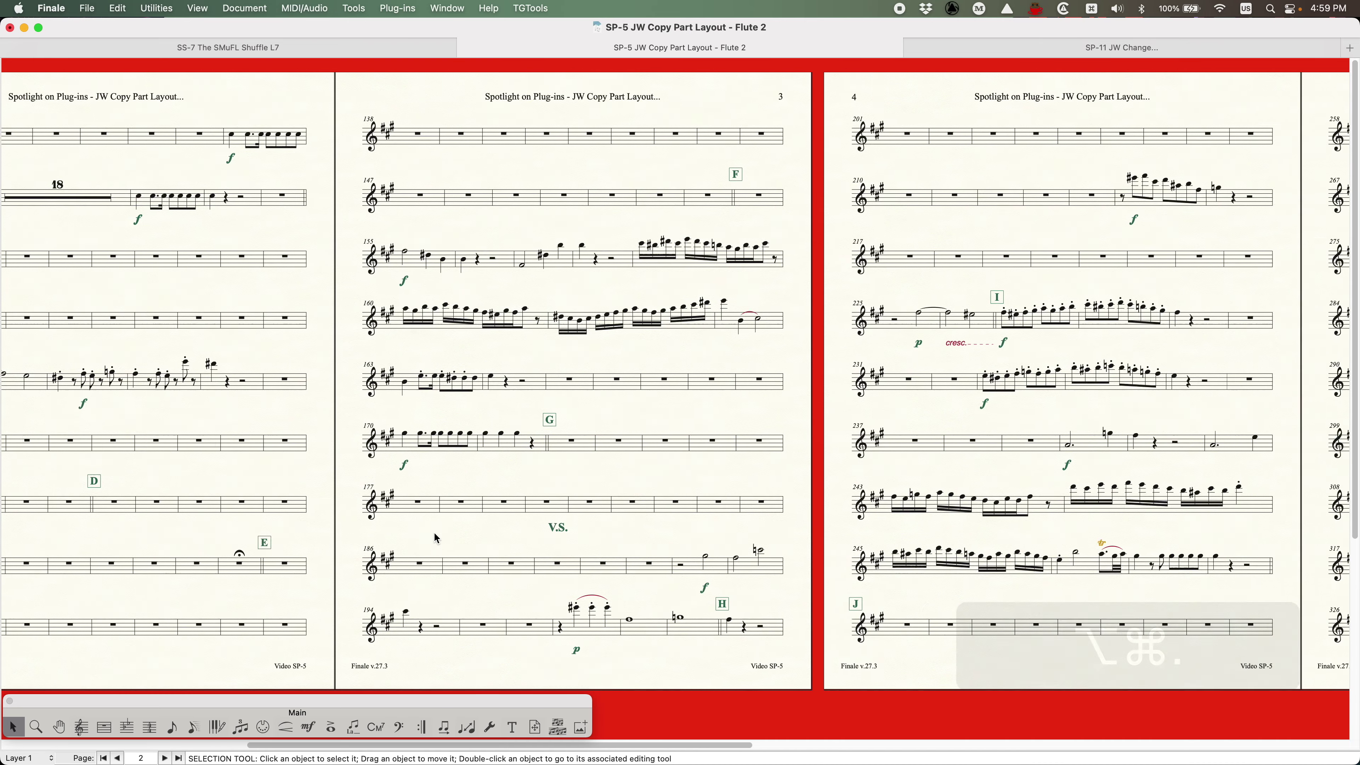
scroll(436, 538, left, 10)
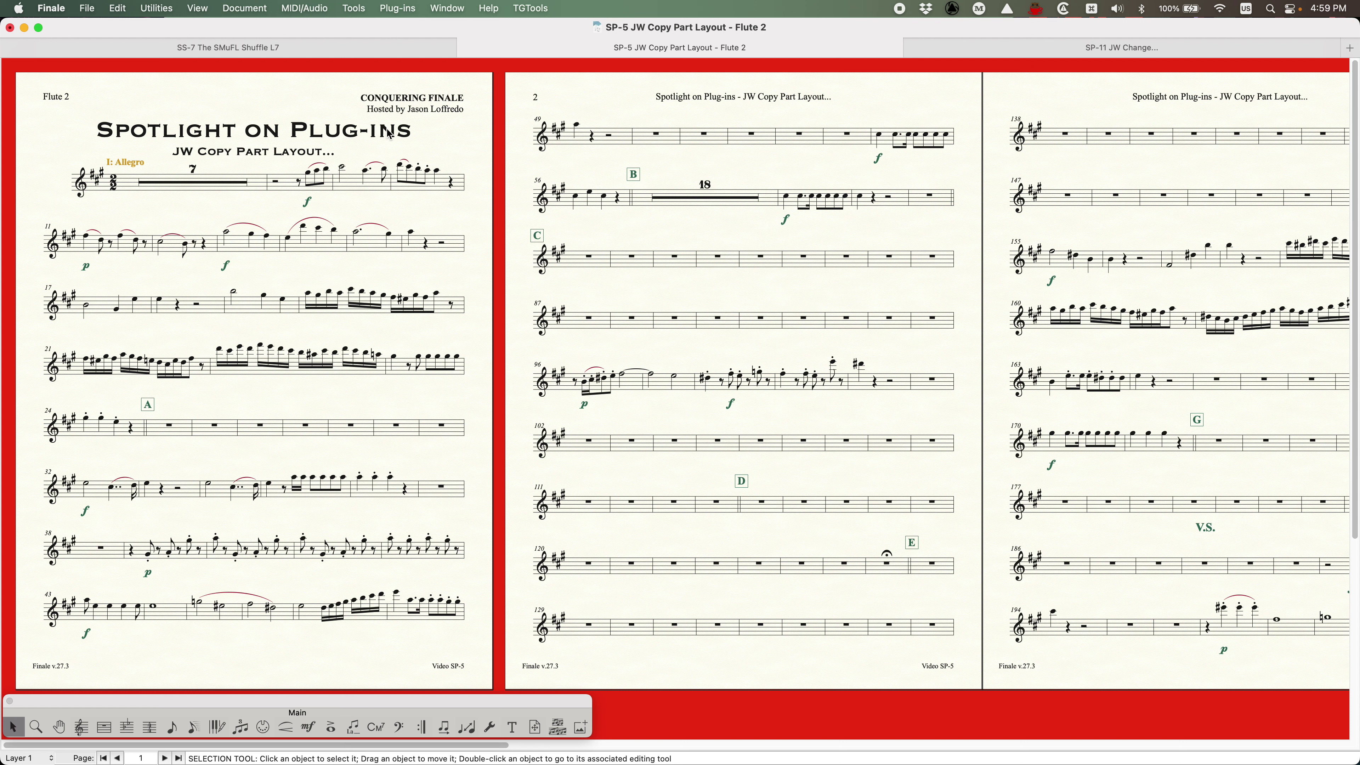
click(412, 6)
mouse_move(421, 91)
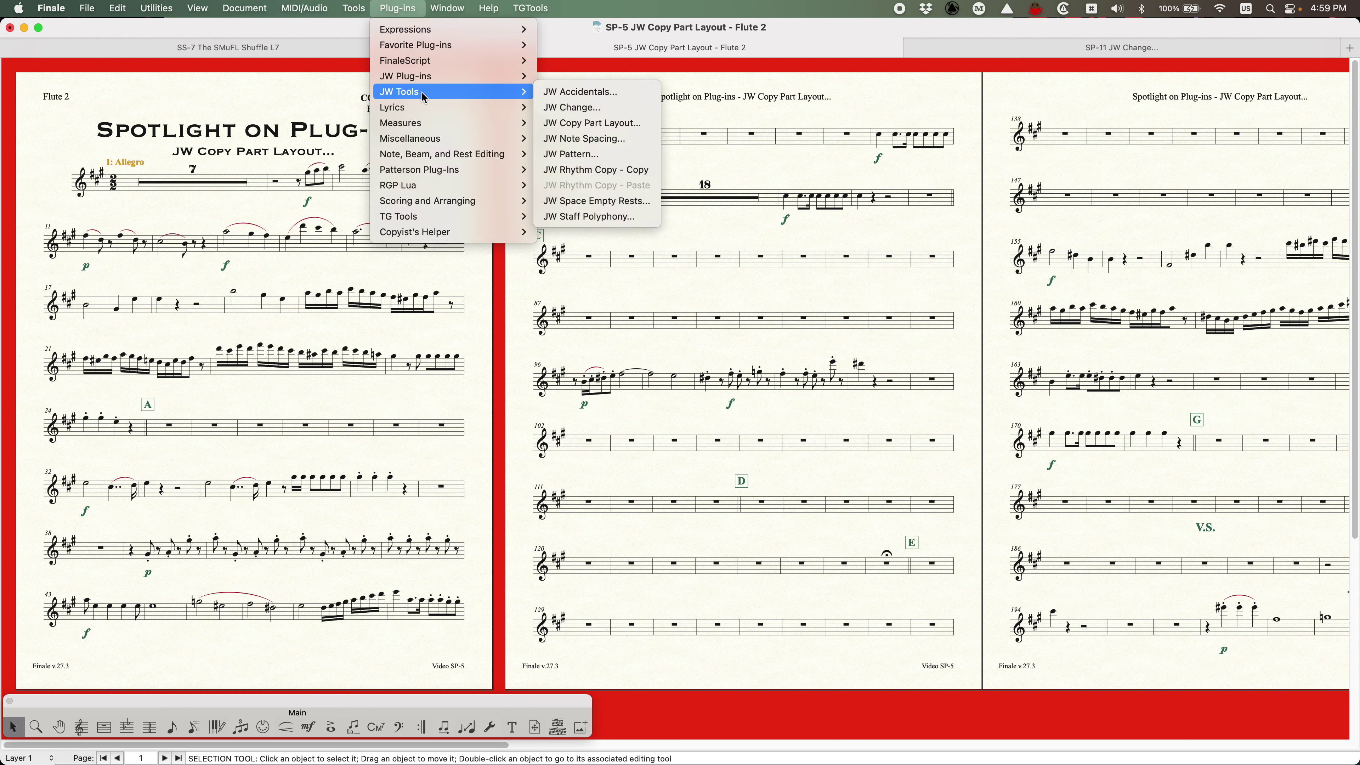
click(583, 127)
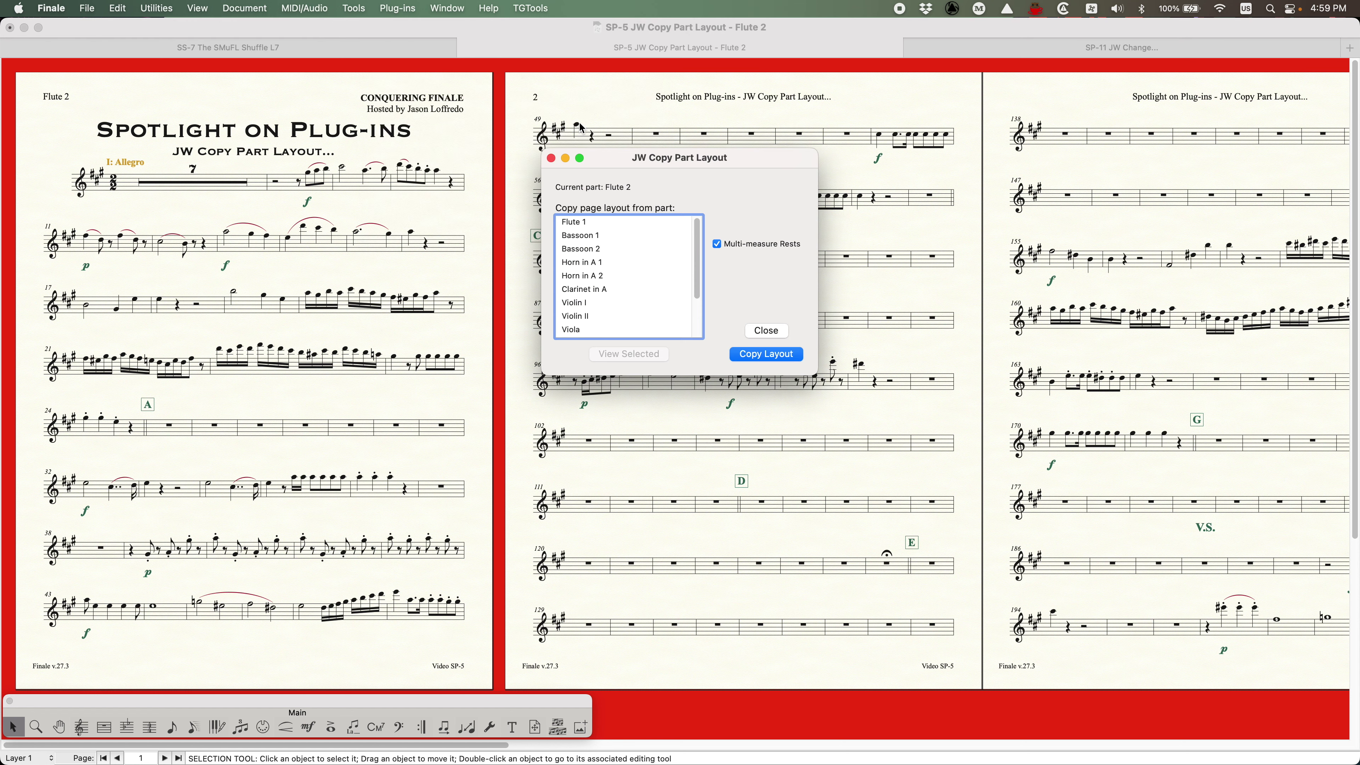
drag(628, 164, 720, 222)
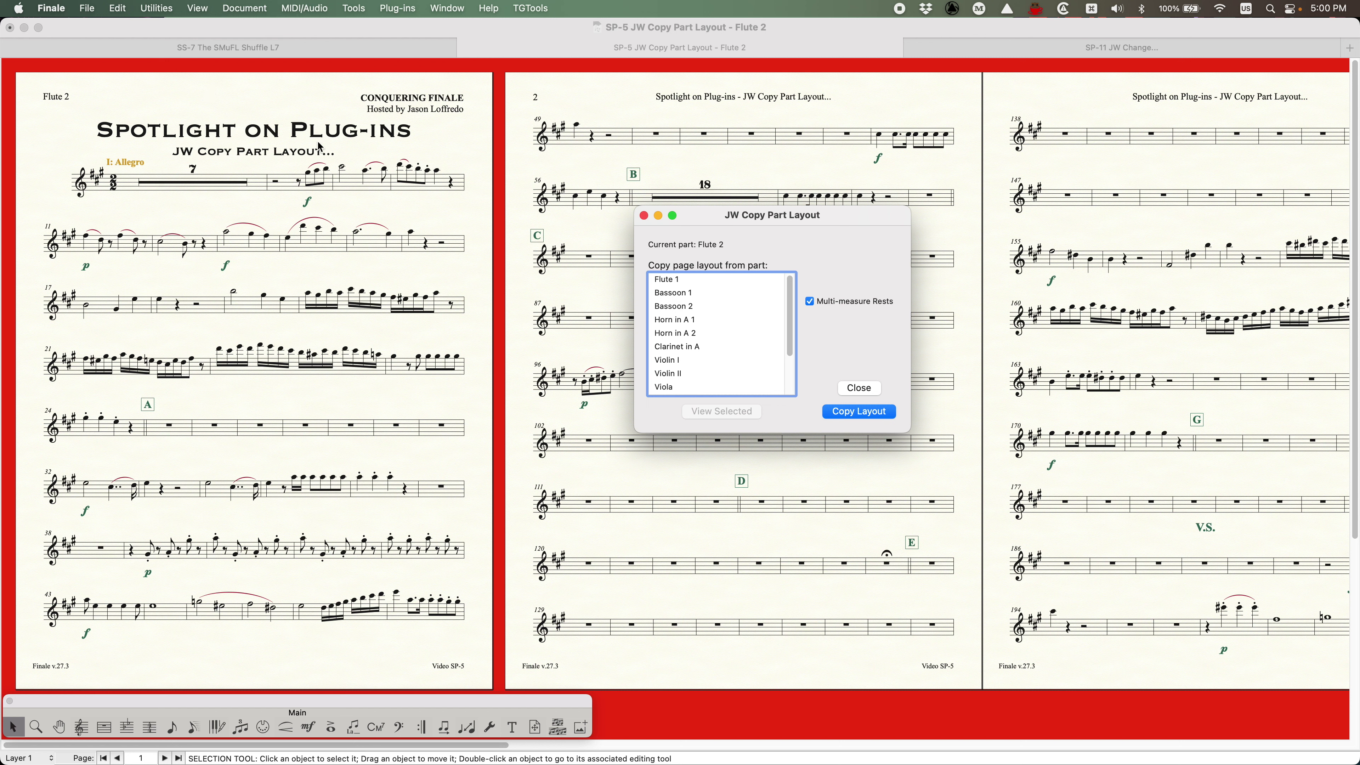
click(688, 280)
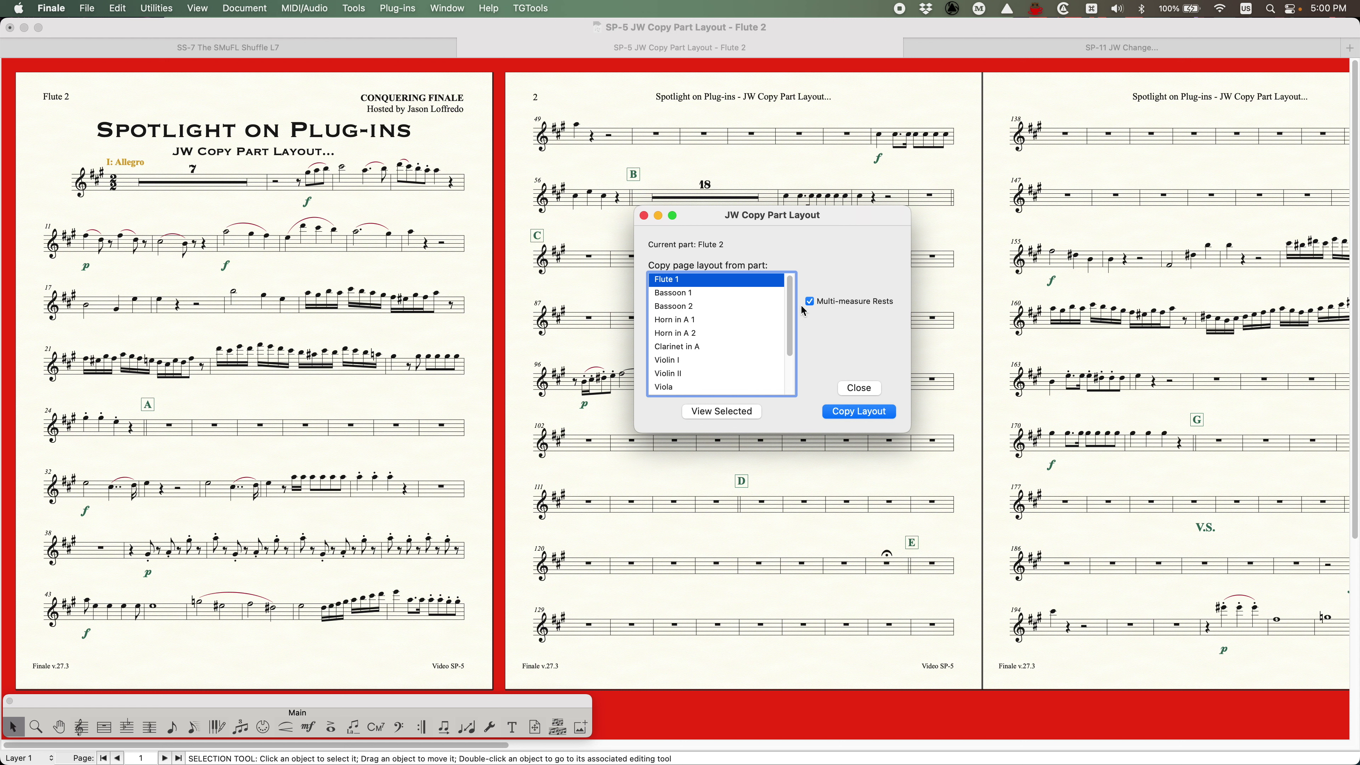
click(855, 413)
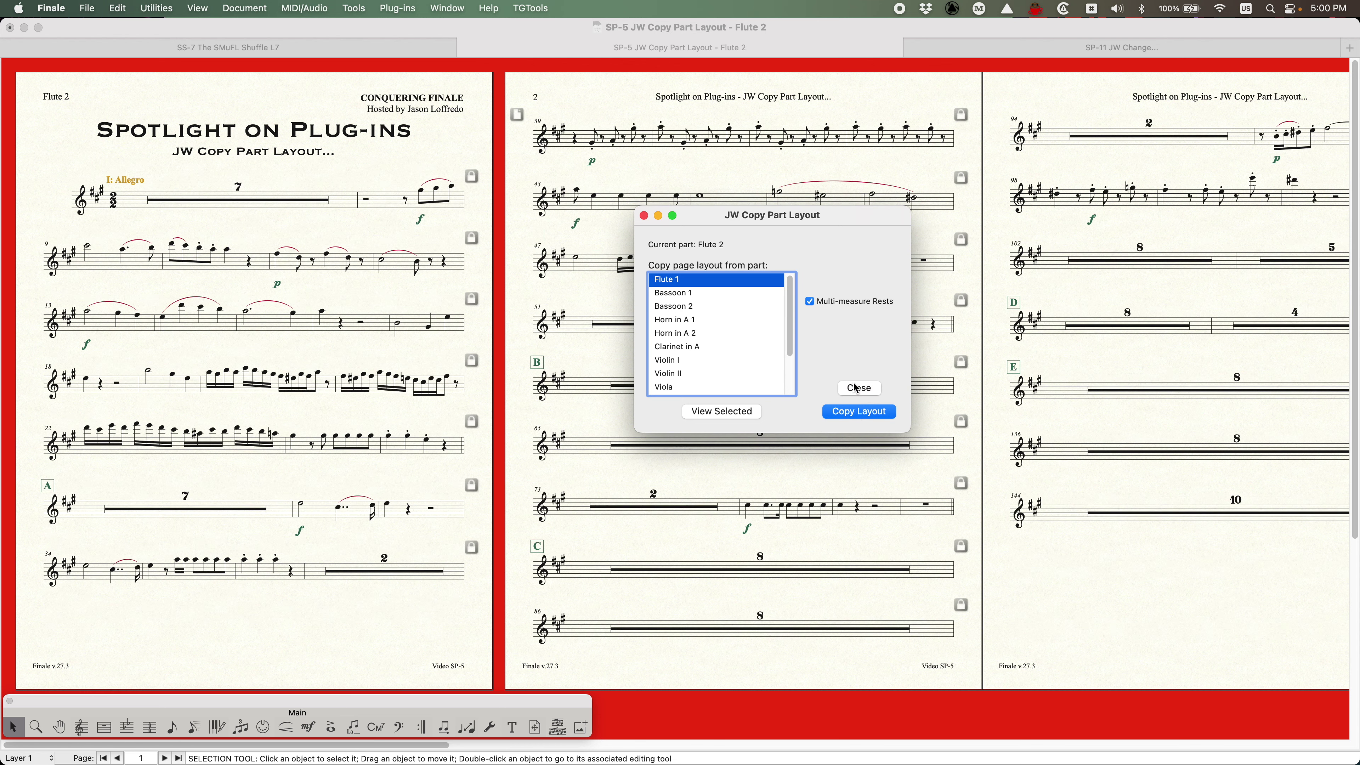
click(864, 387)
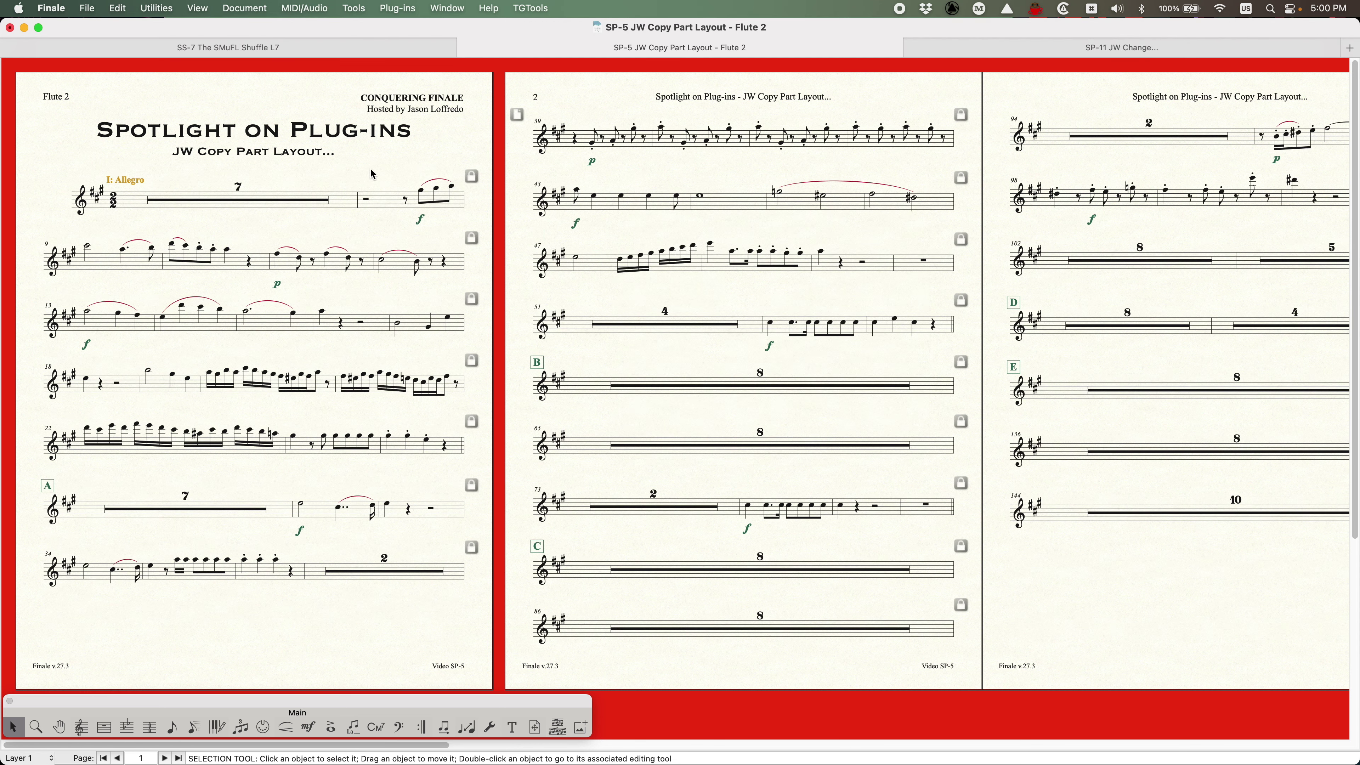
Compare the layouts of the Flute 1 and Flute 2 parts by switching back and forth between them.
key(alt+super+comma)
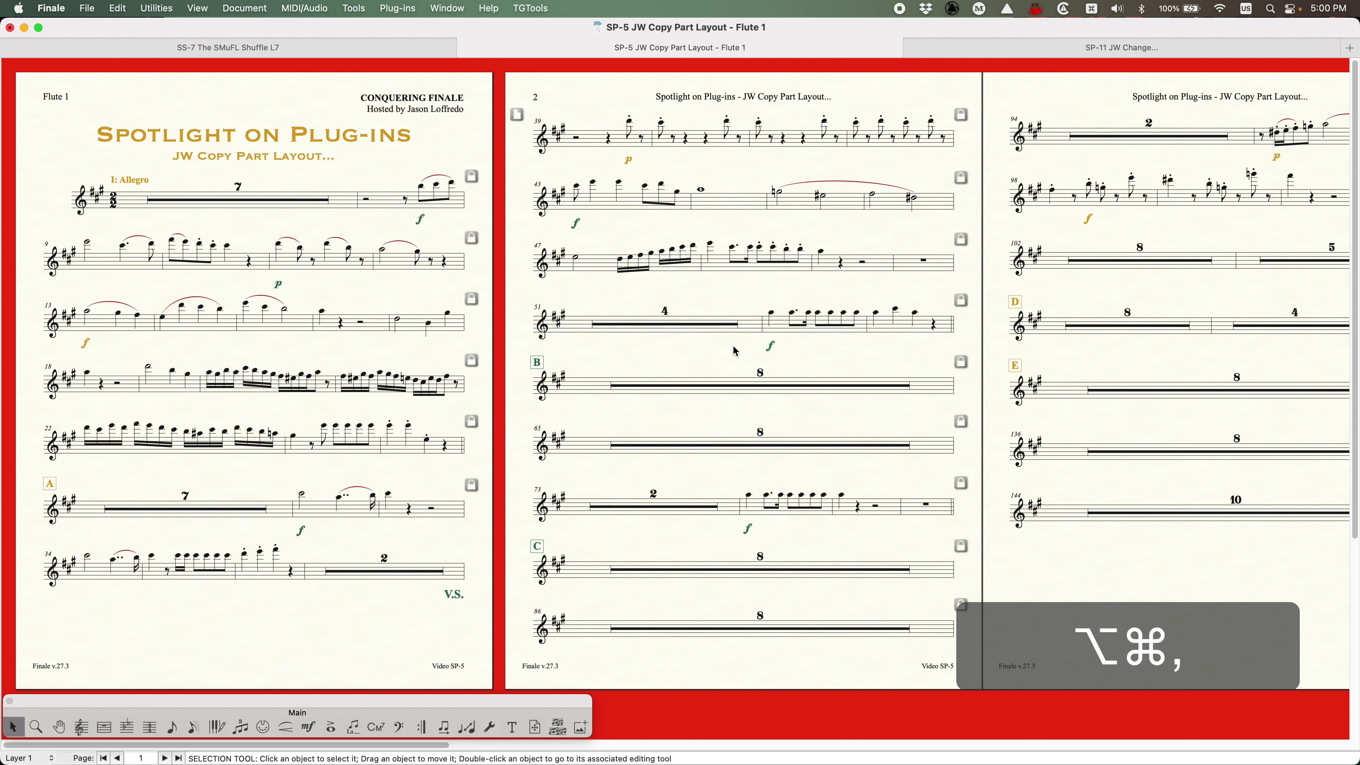
key(alt+super+period)
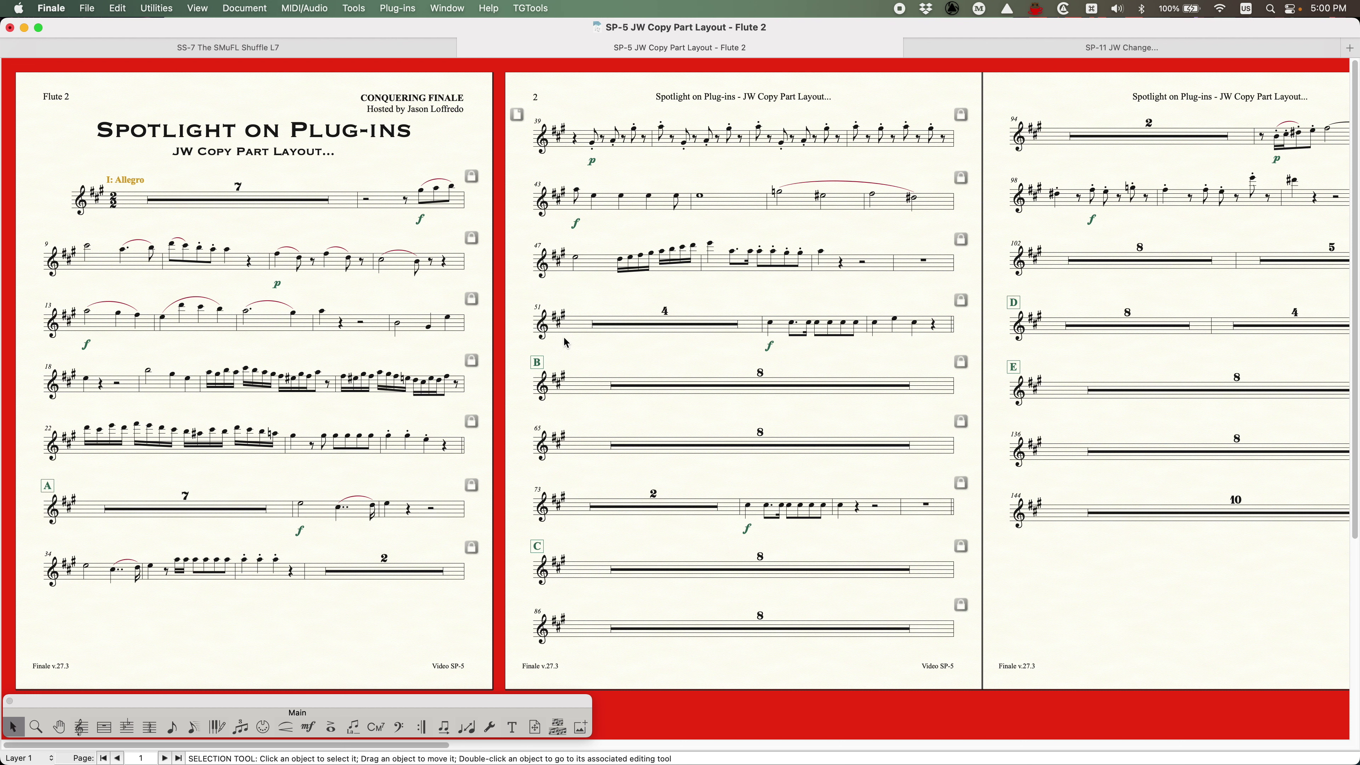
key(alt+super+comma)
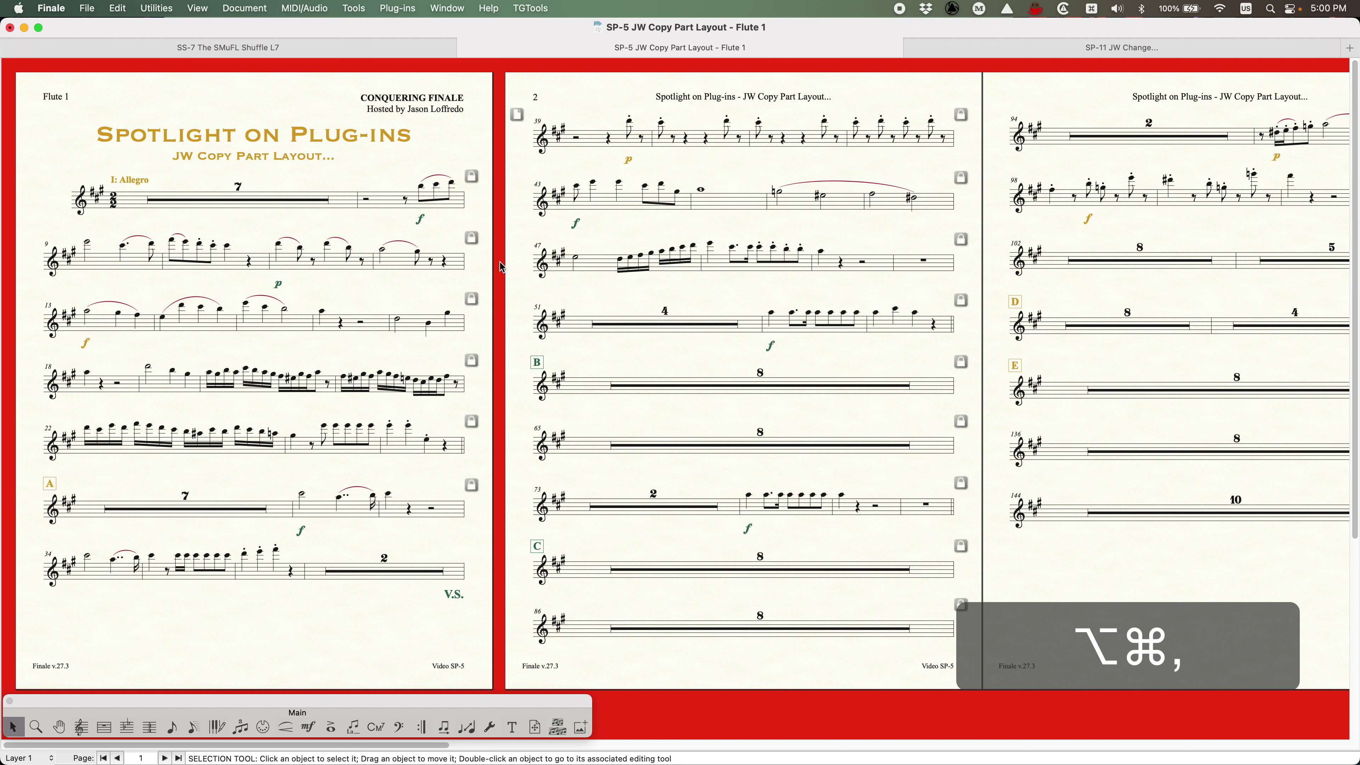
key(alt+super+period)
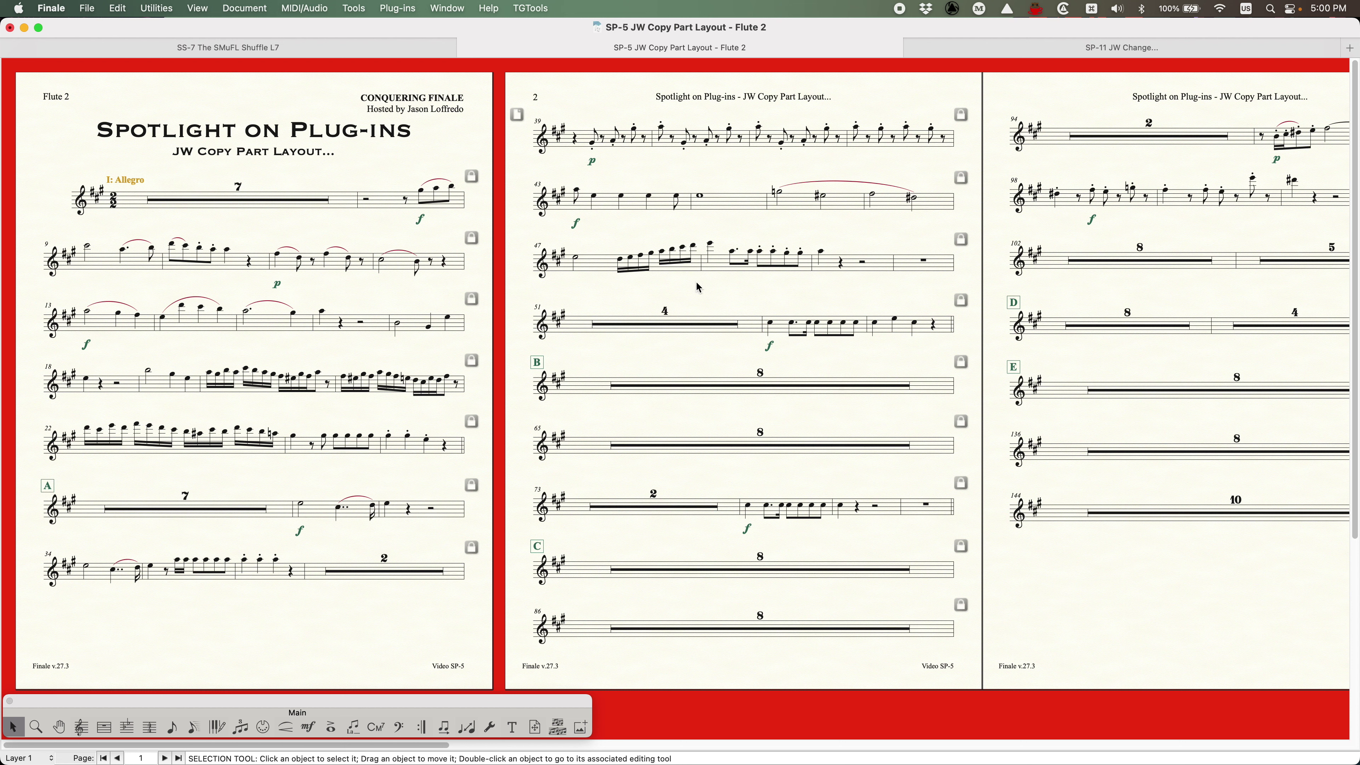
key(alt+super+comma)
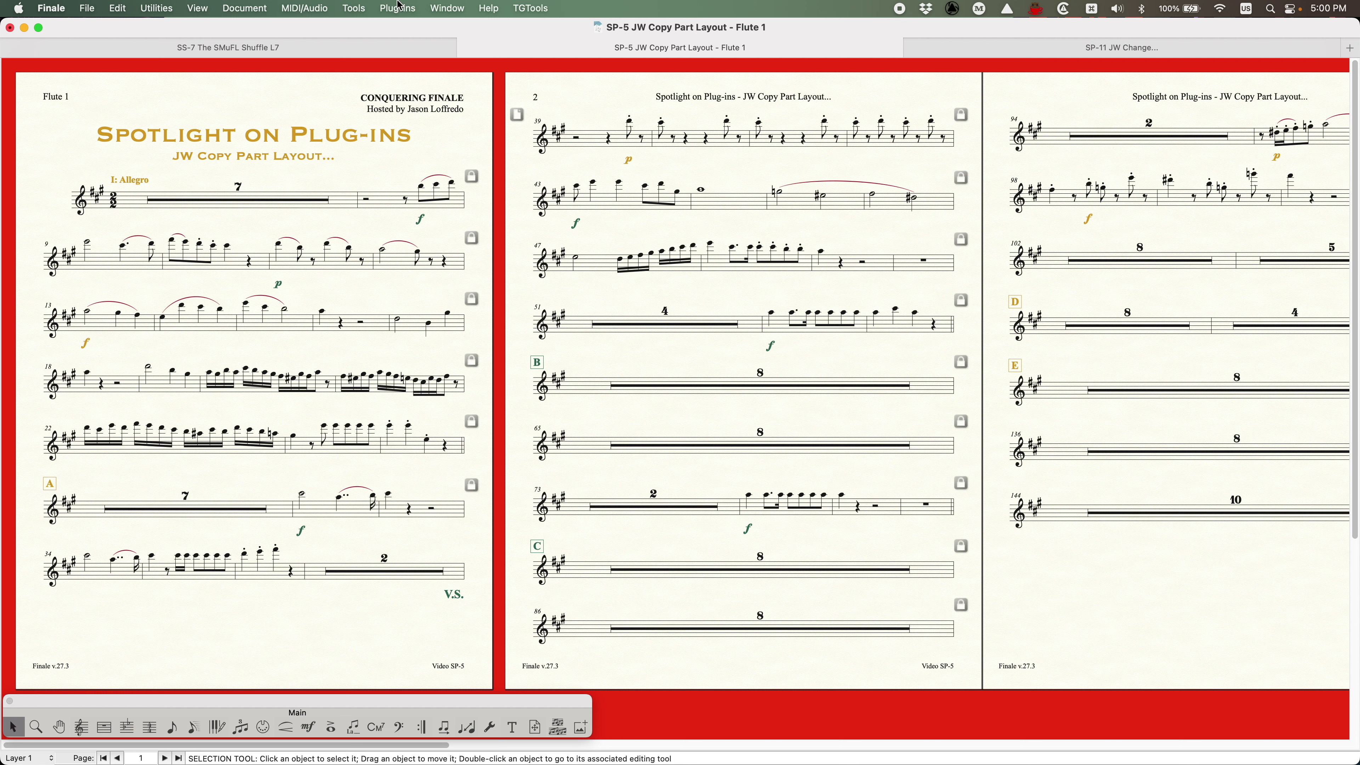
click(399, 6)
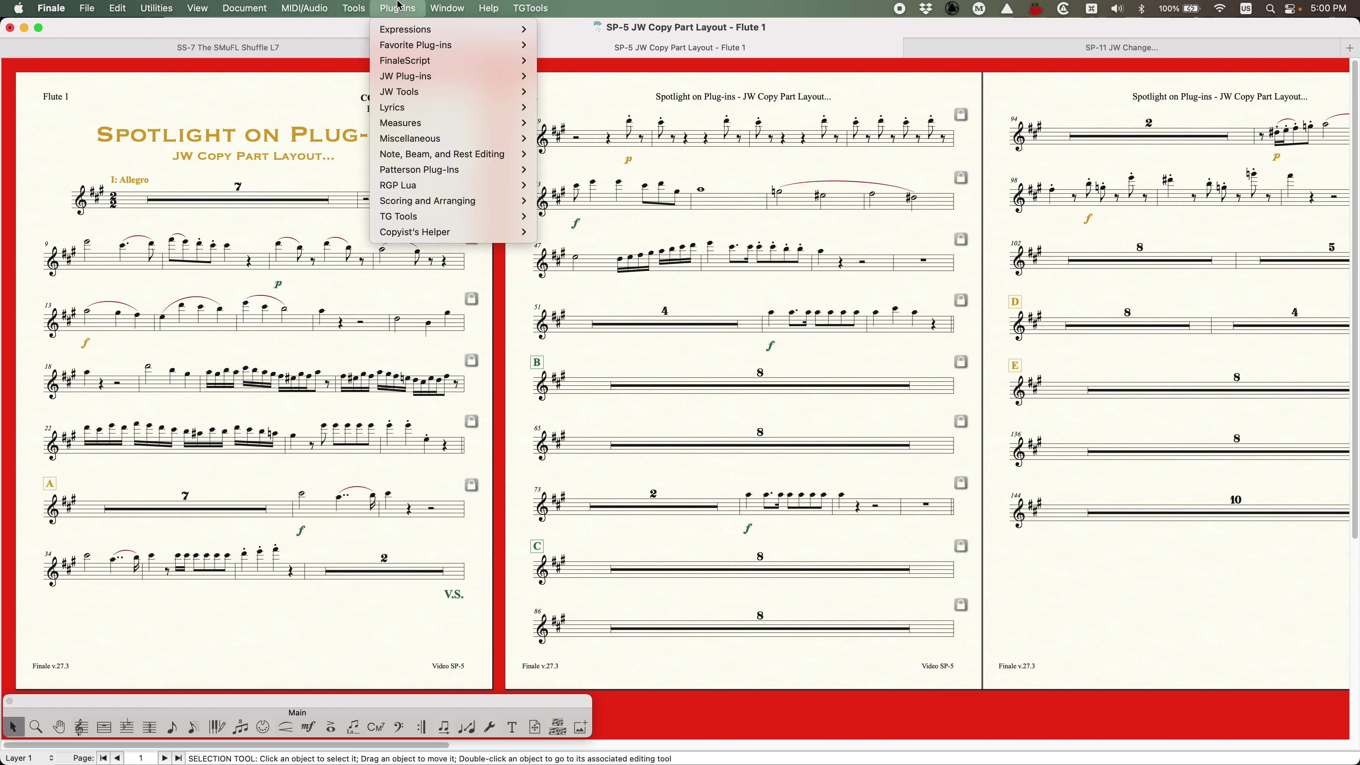
mouse_move(405, 96)
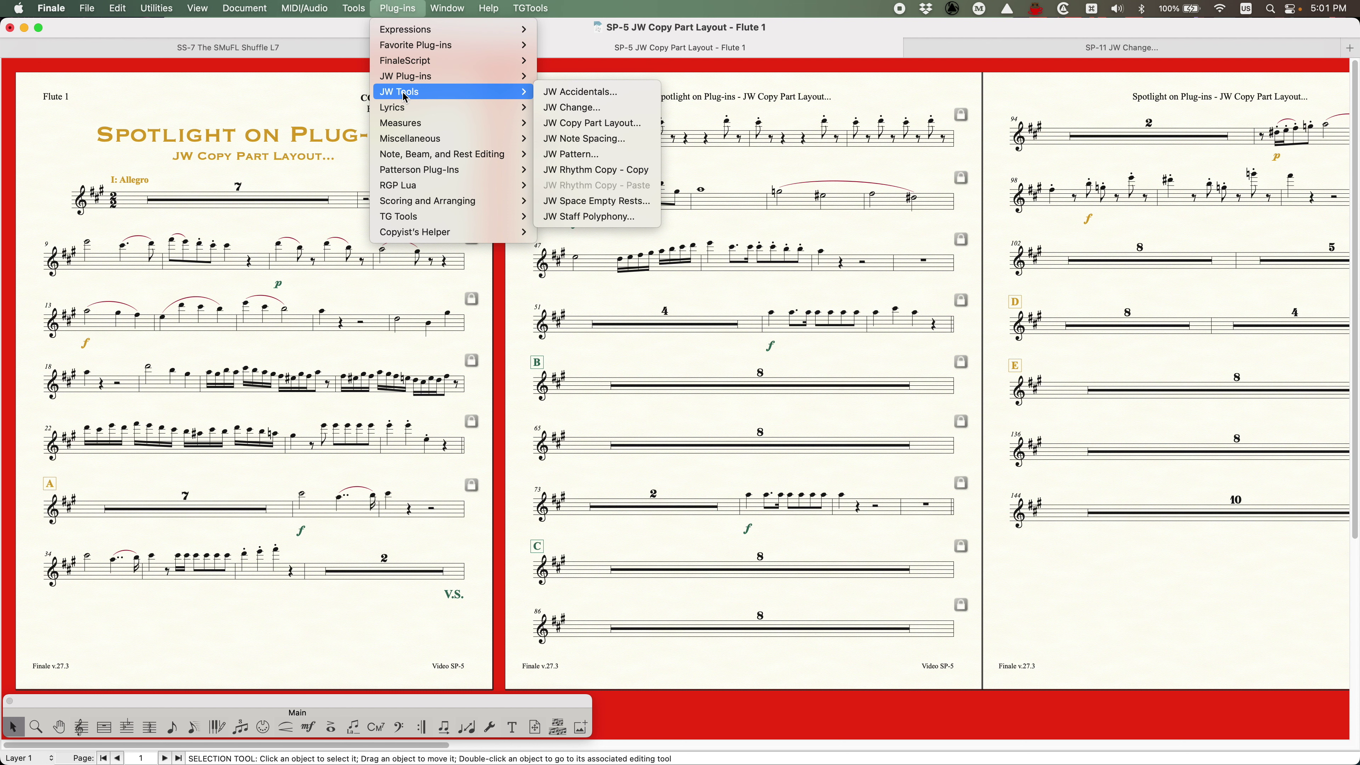
click(632, 51)
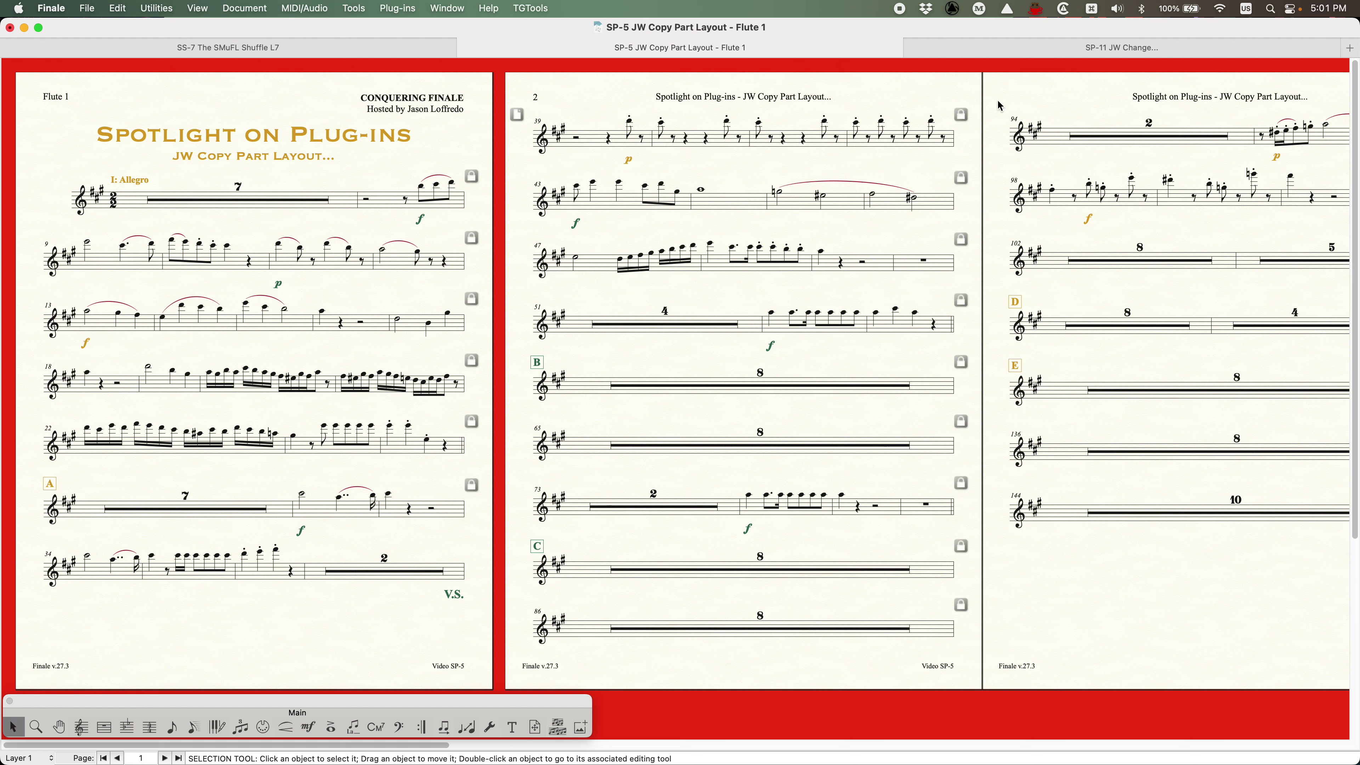
Switch to the SP-11 JW Change document and open the JW Change plug-in for the cello's measure 5.
click(970, 47)
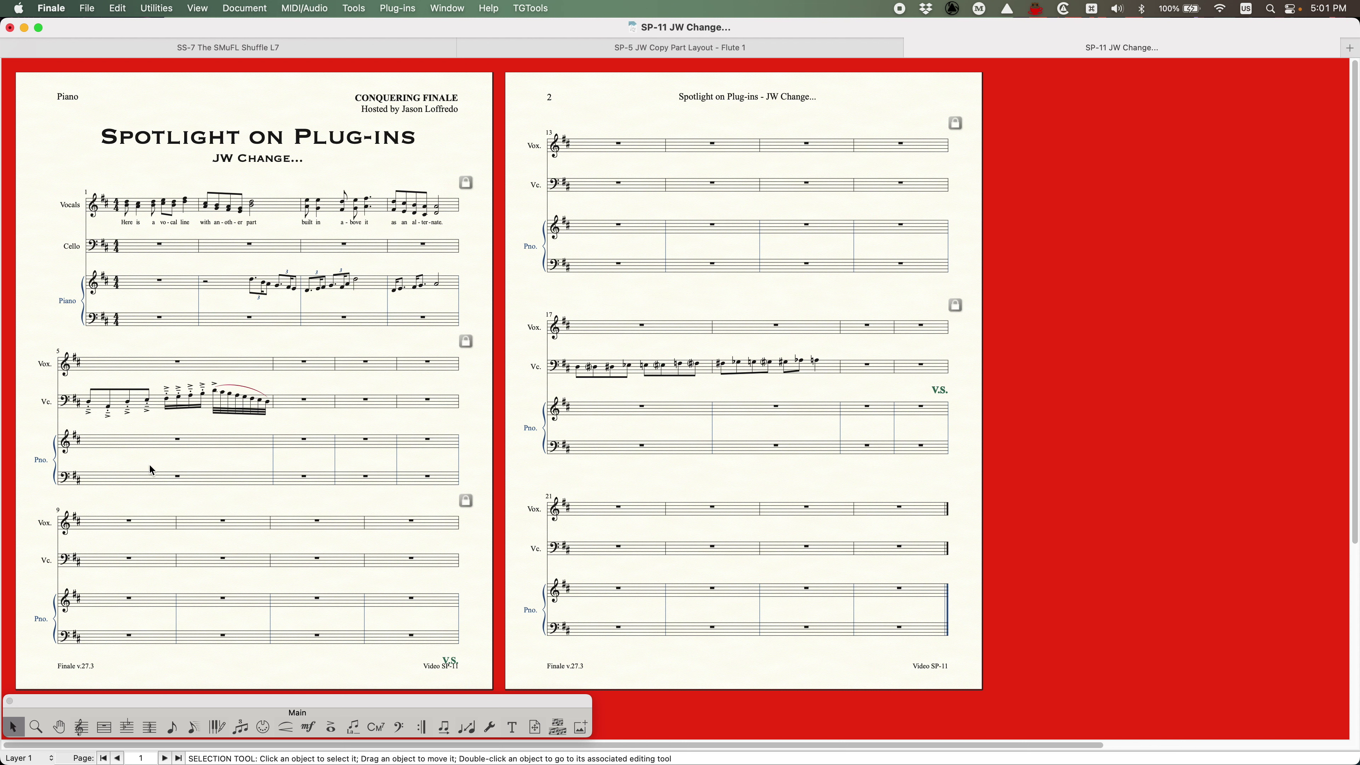
click(158, 397)
click(413, 6)
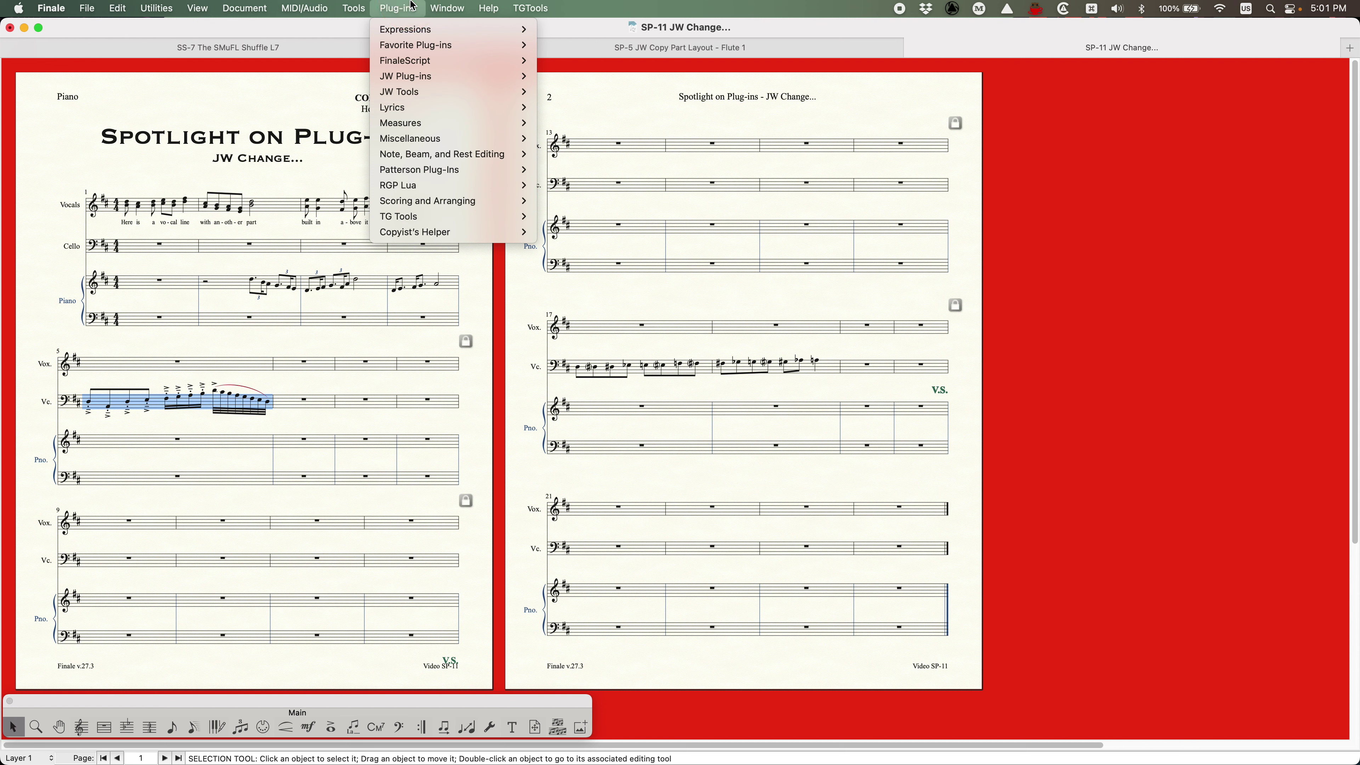
mouse_move(409, 93)
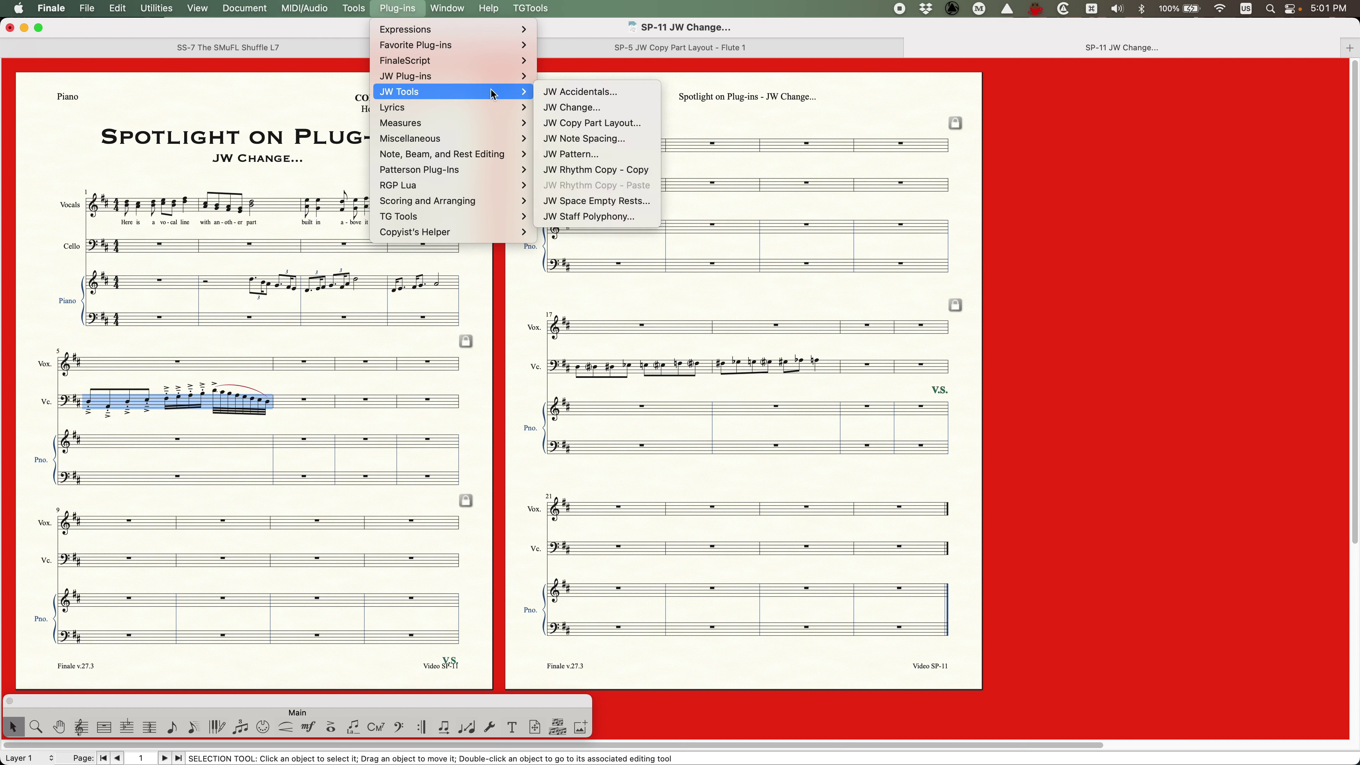
click(583, 109)
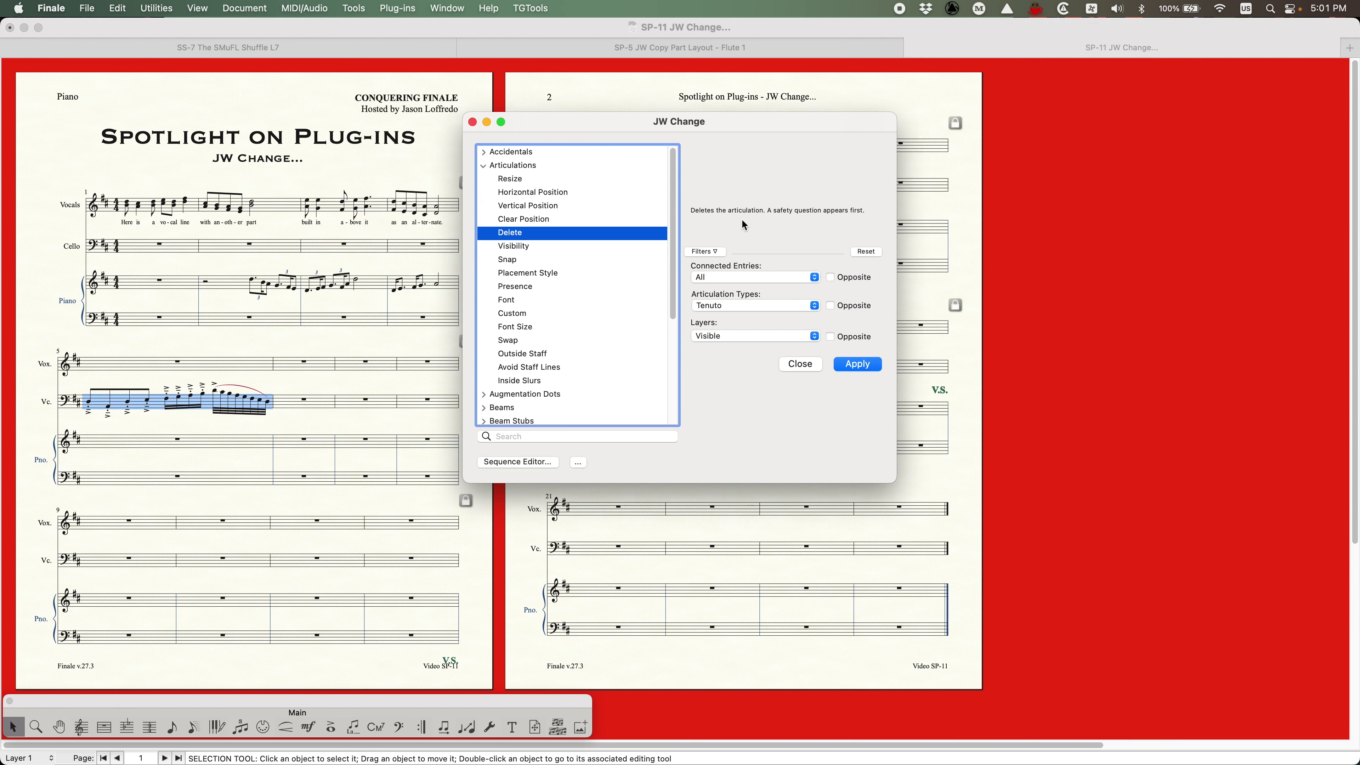
Browse the JW Change task categories and the articulation tasks, ending with the articulation Delete task selected.
click(484, 166)
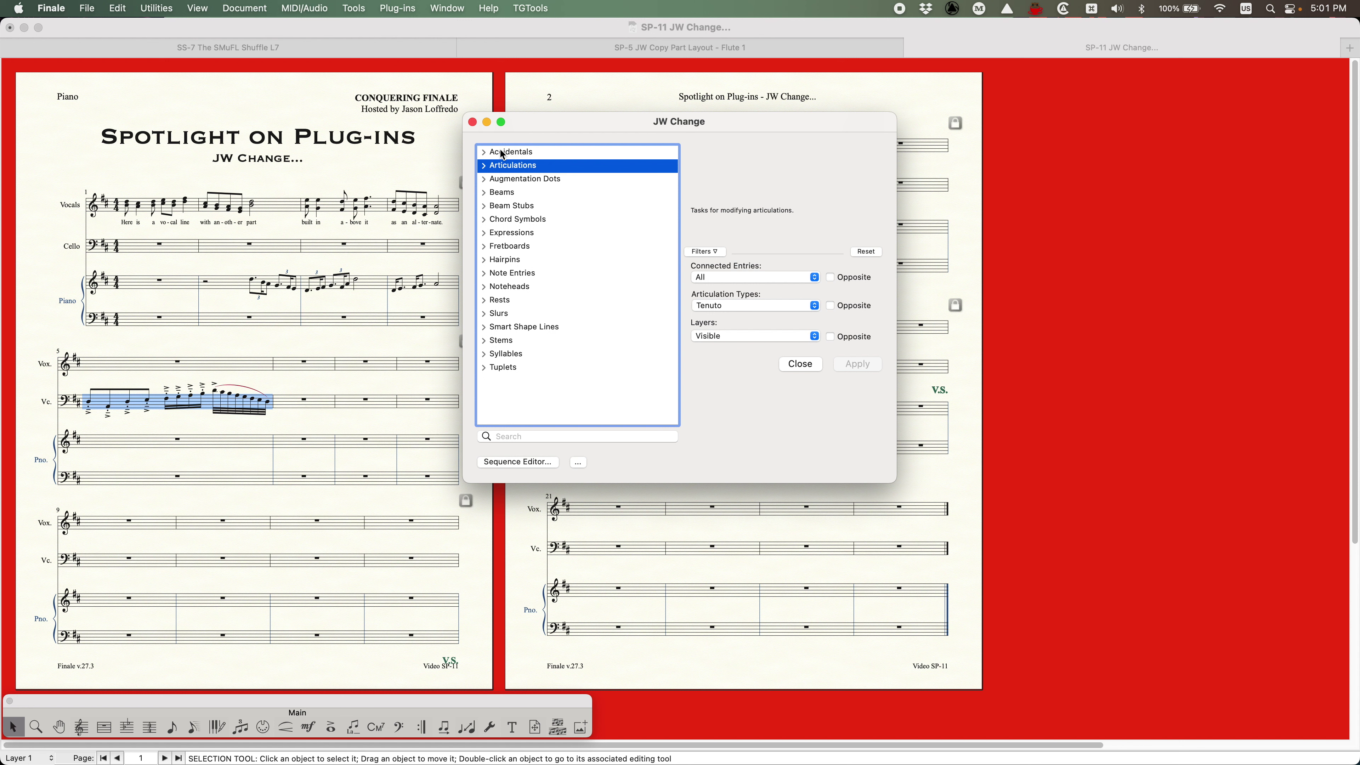
click(504, 153)
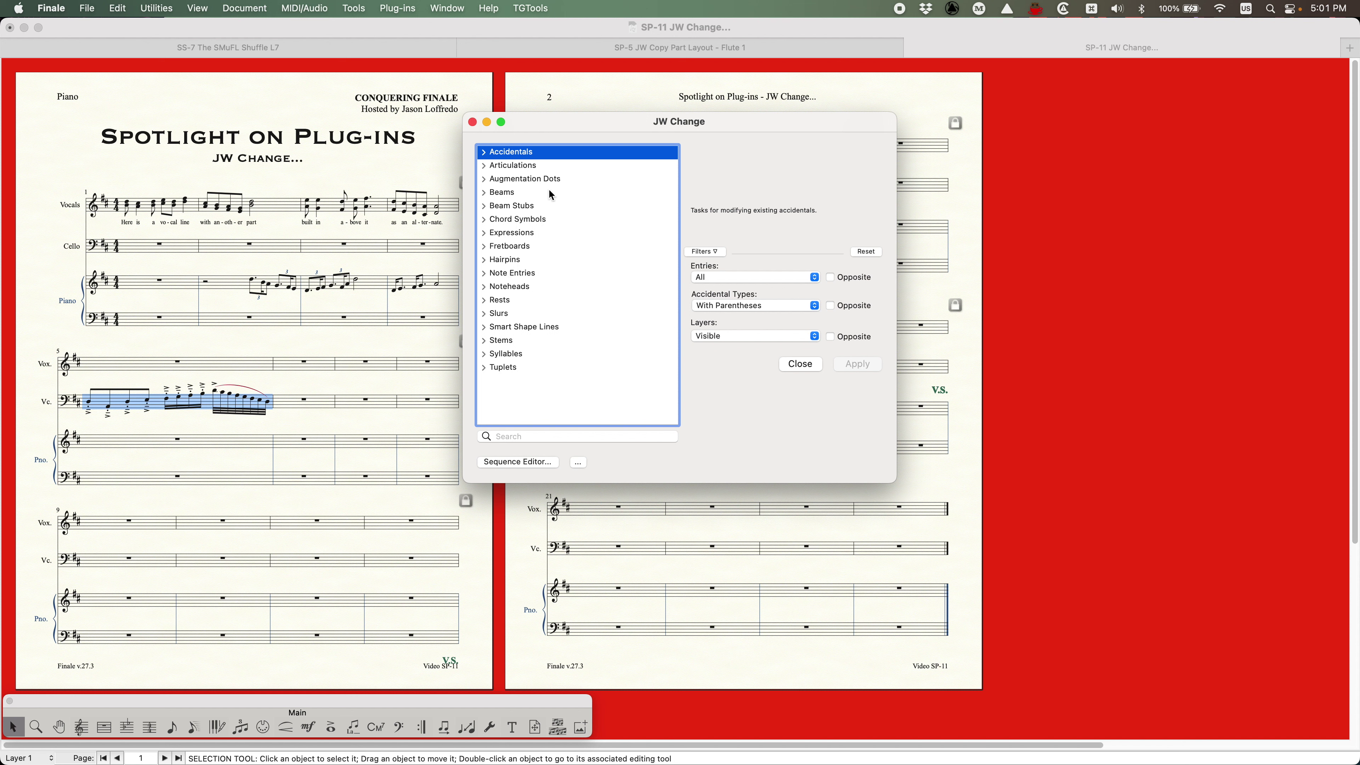
click(485, 167)
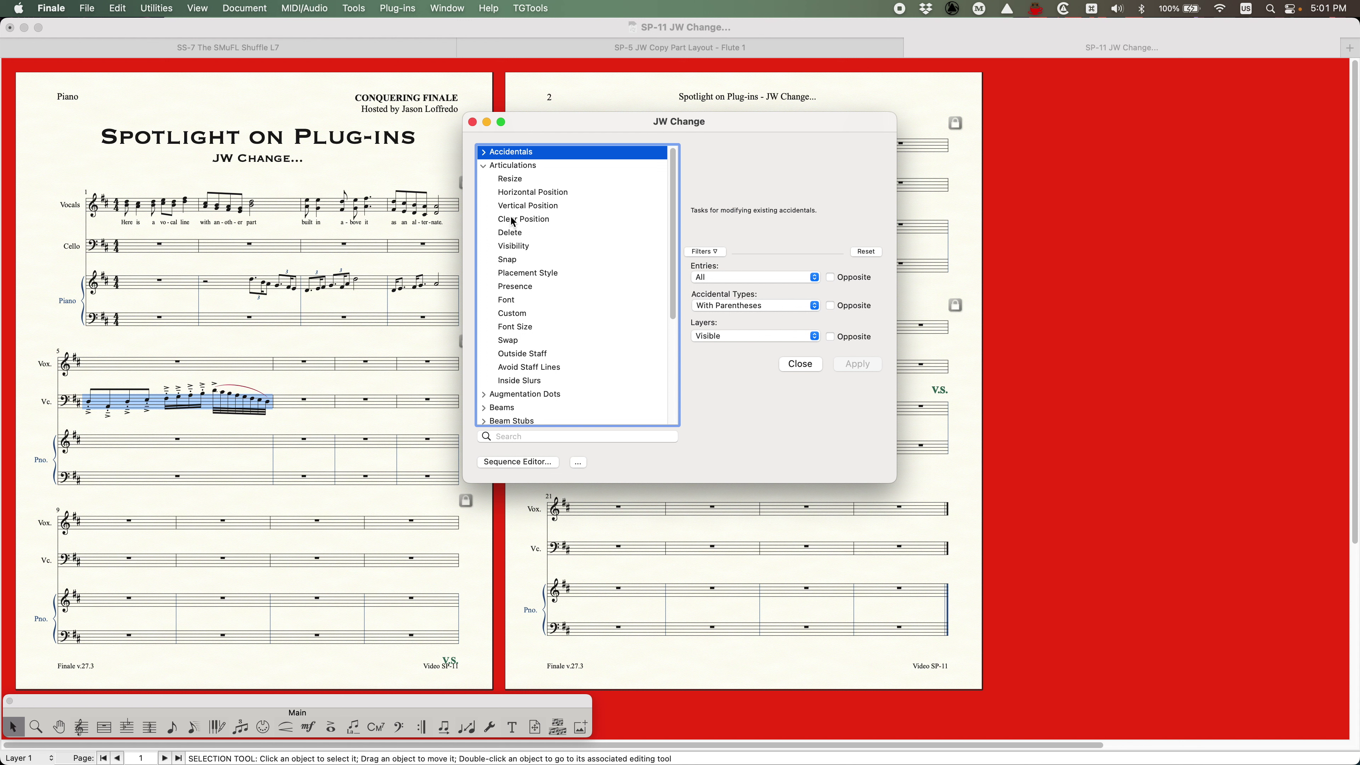
click(522, 234)
click(512, 260)
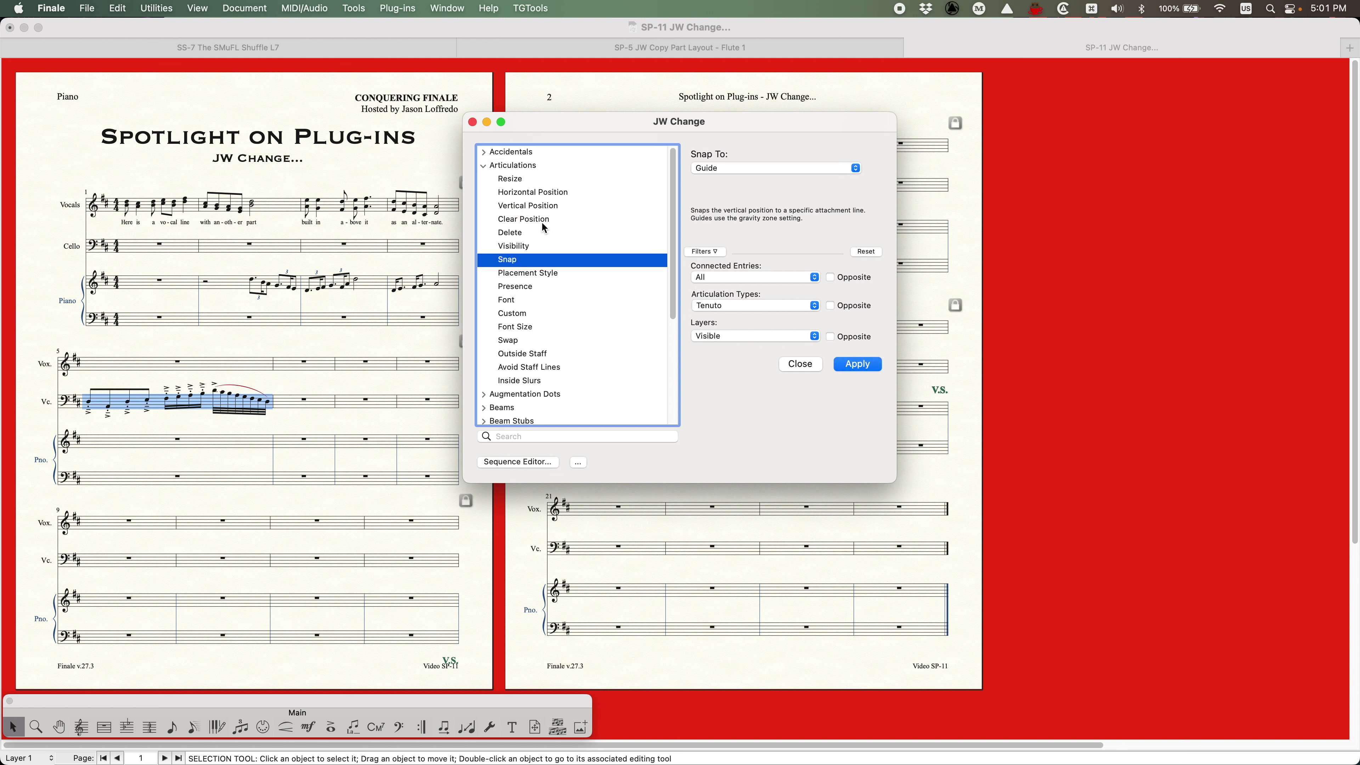
click(512, 232)
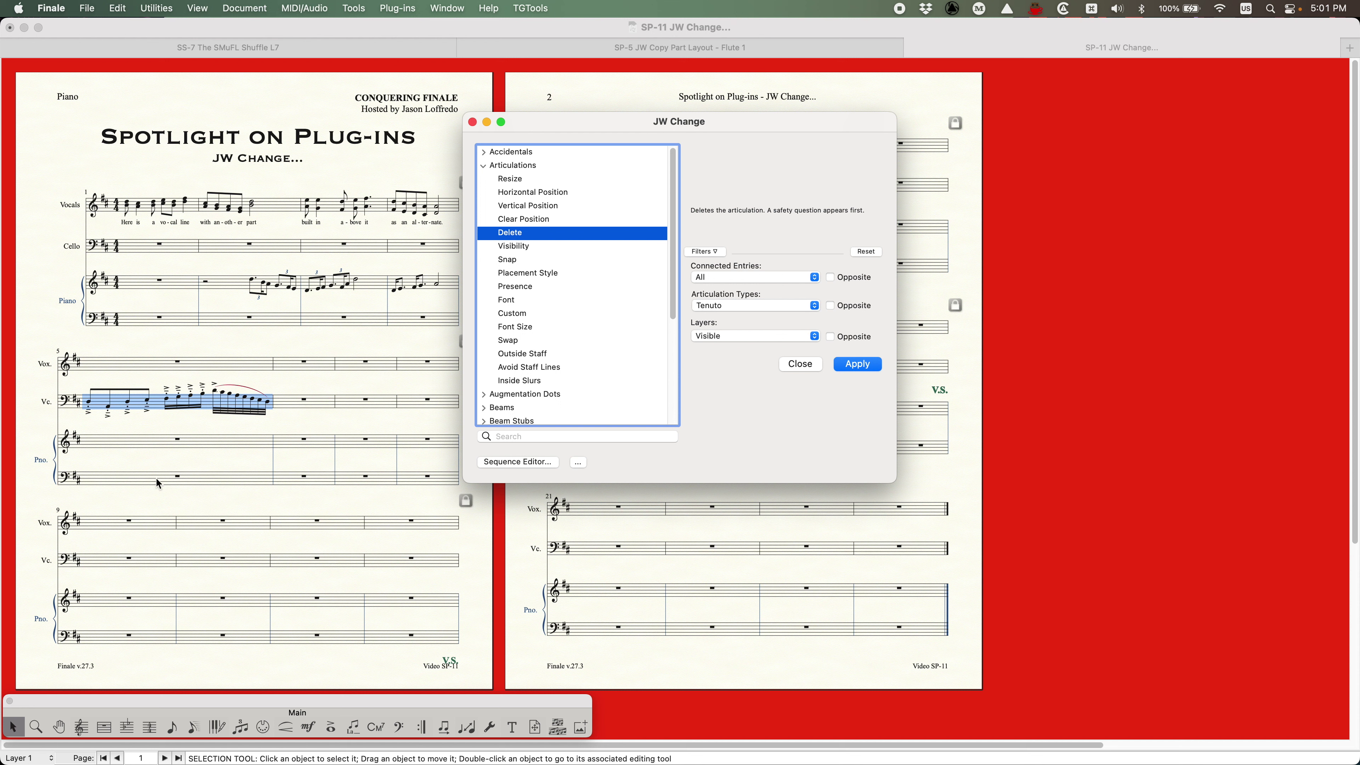
Switch the articulation type filter of the Delete task to All, review the available types, and set it back to Tenuto.
click(788, 308)
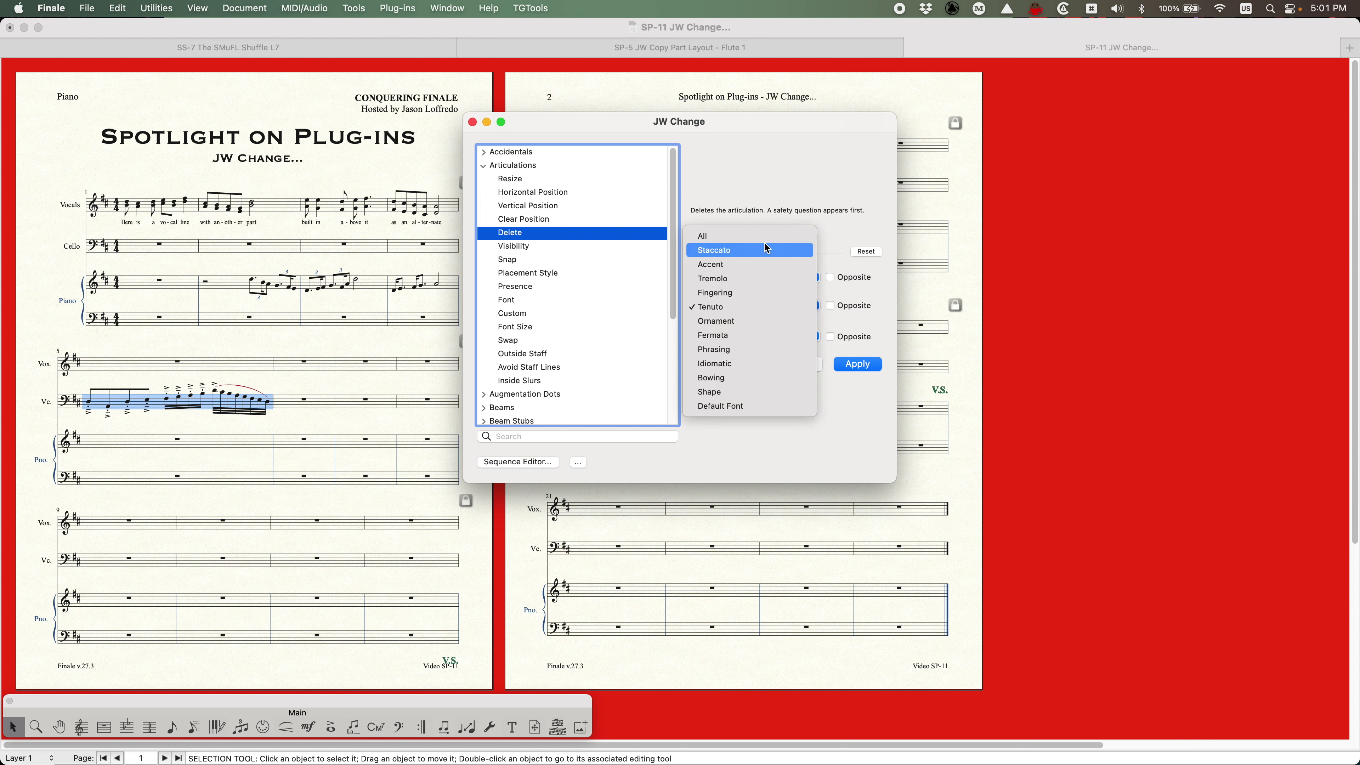
click(768, 236)
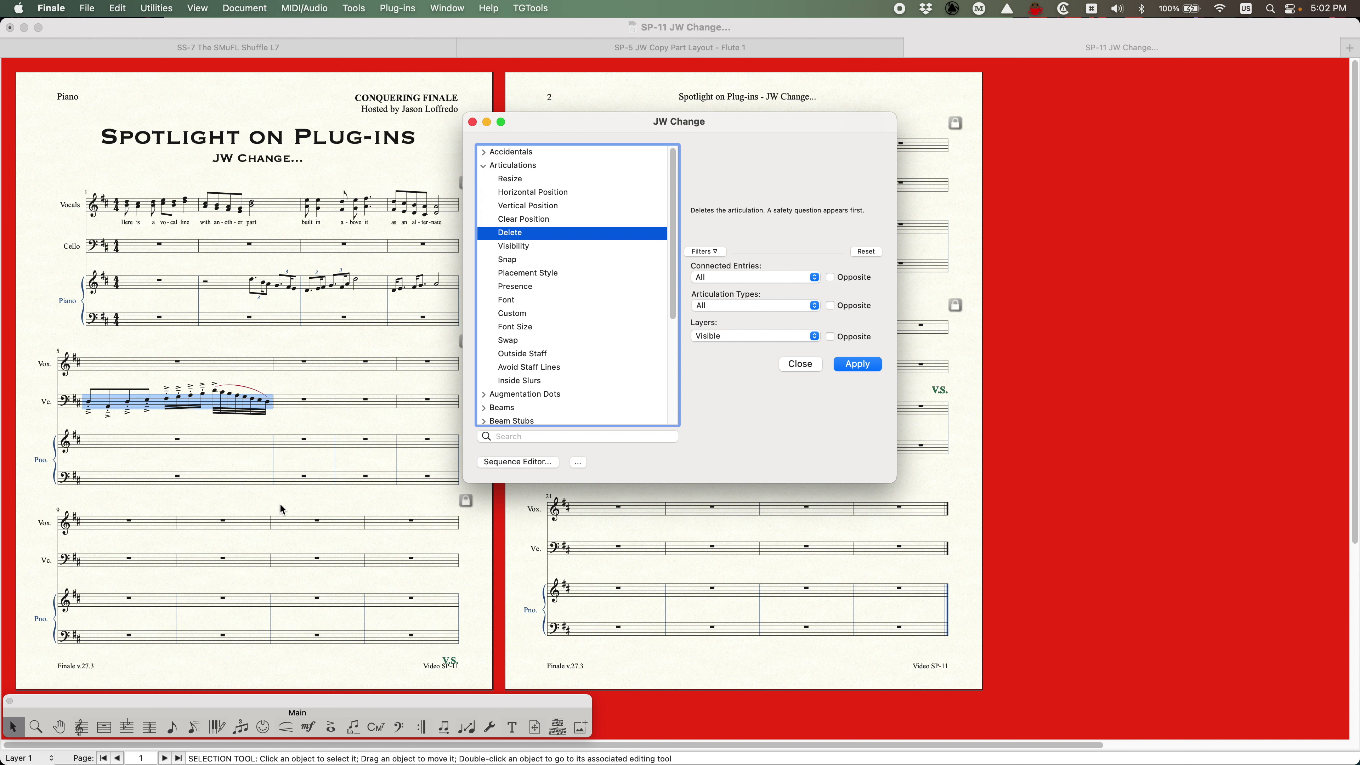
click(713, 307)
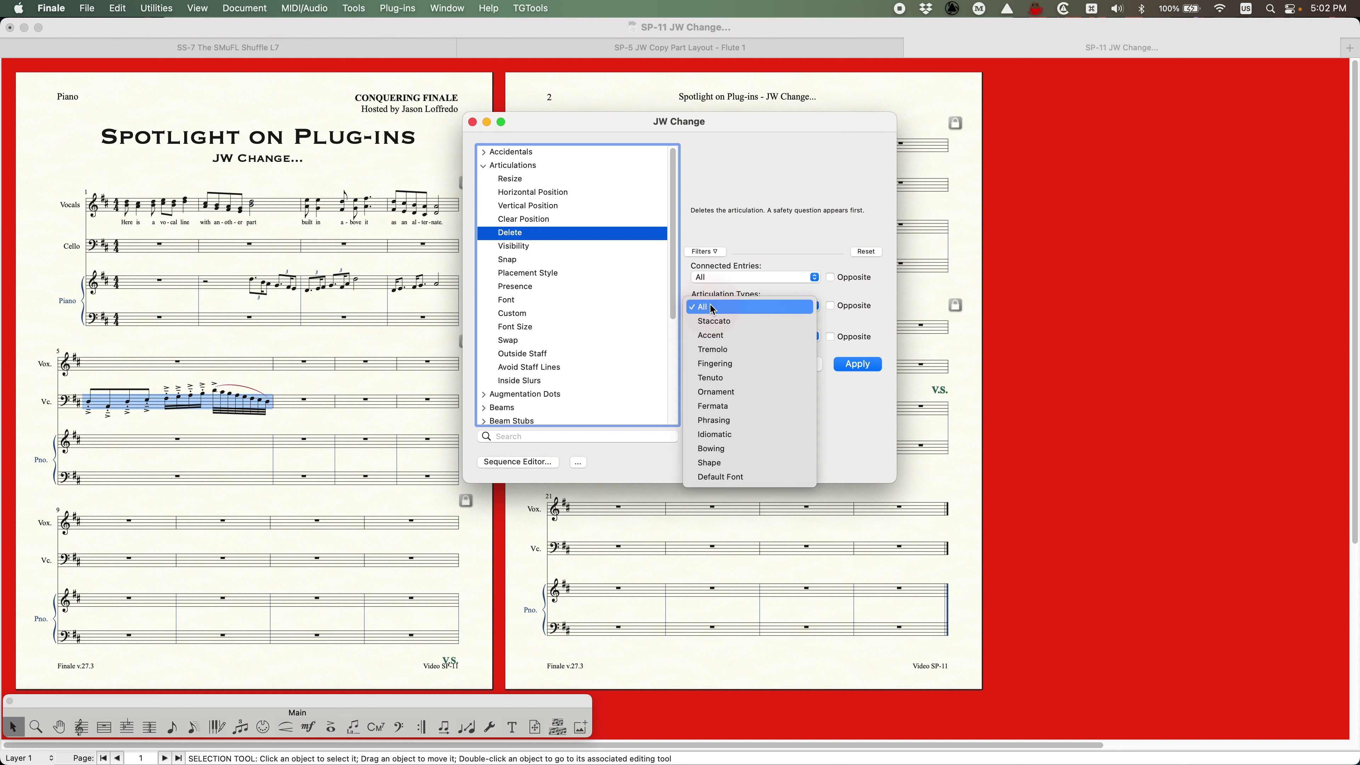
click(710, 304)
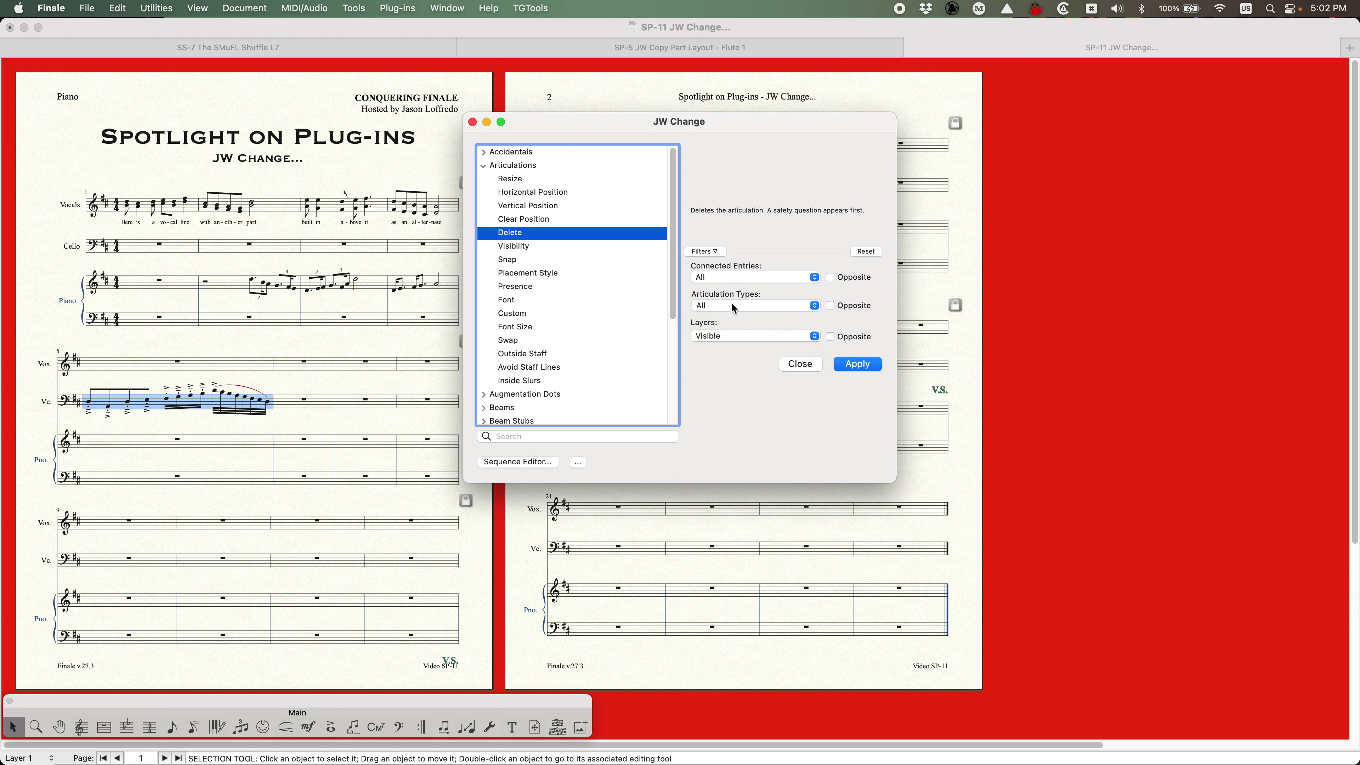
click(733, 309)
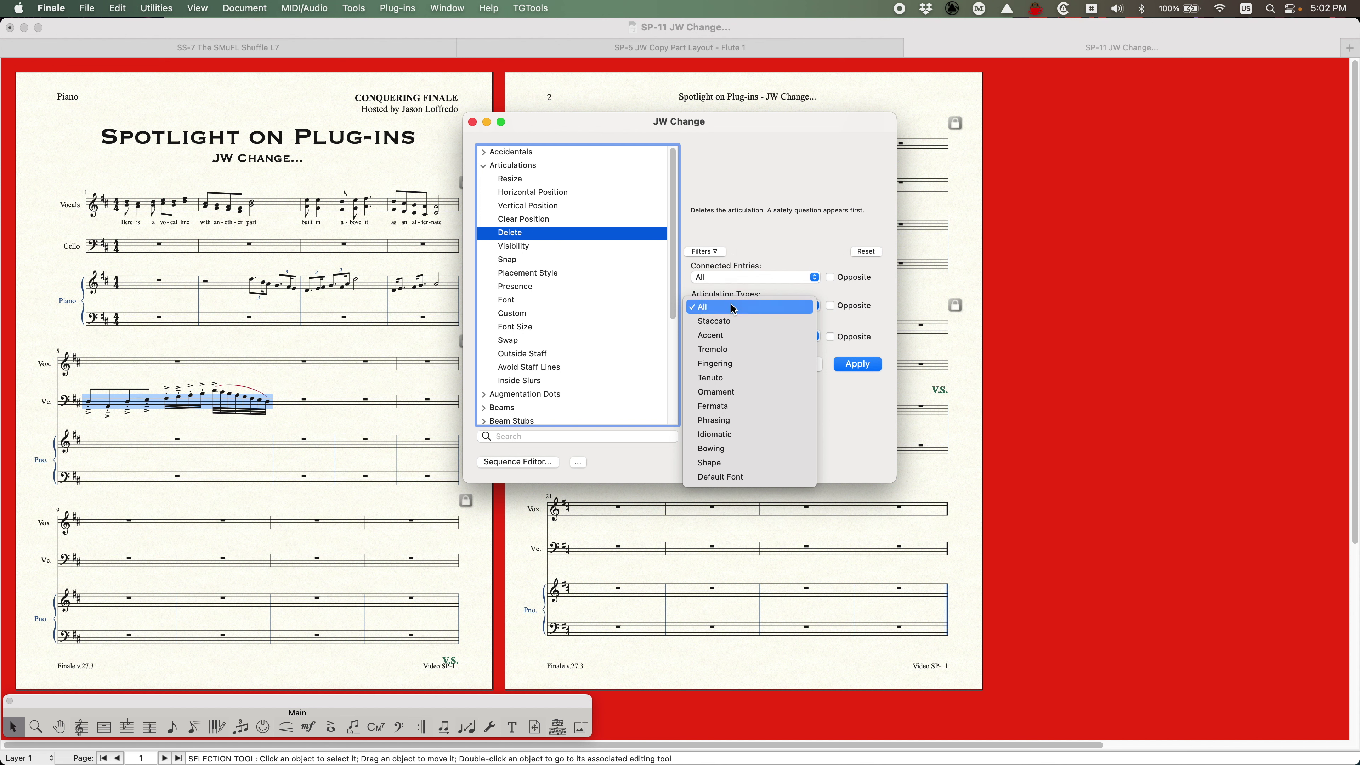
click(726, 374)
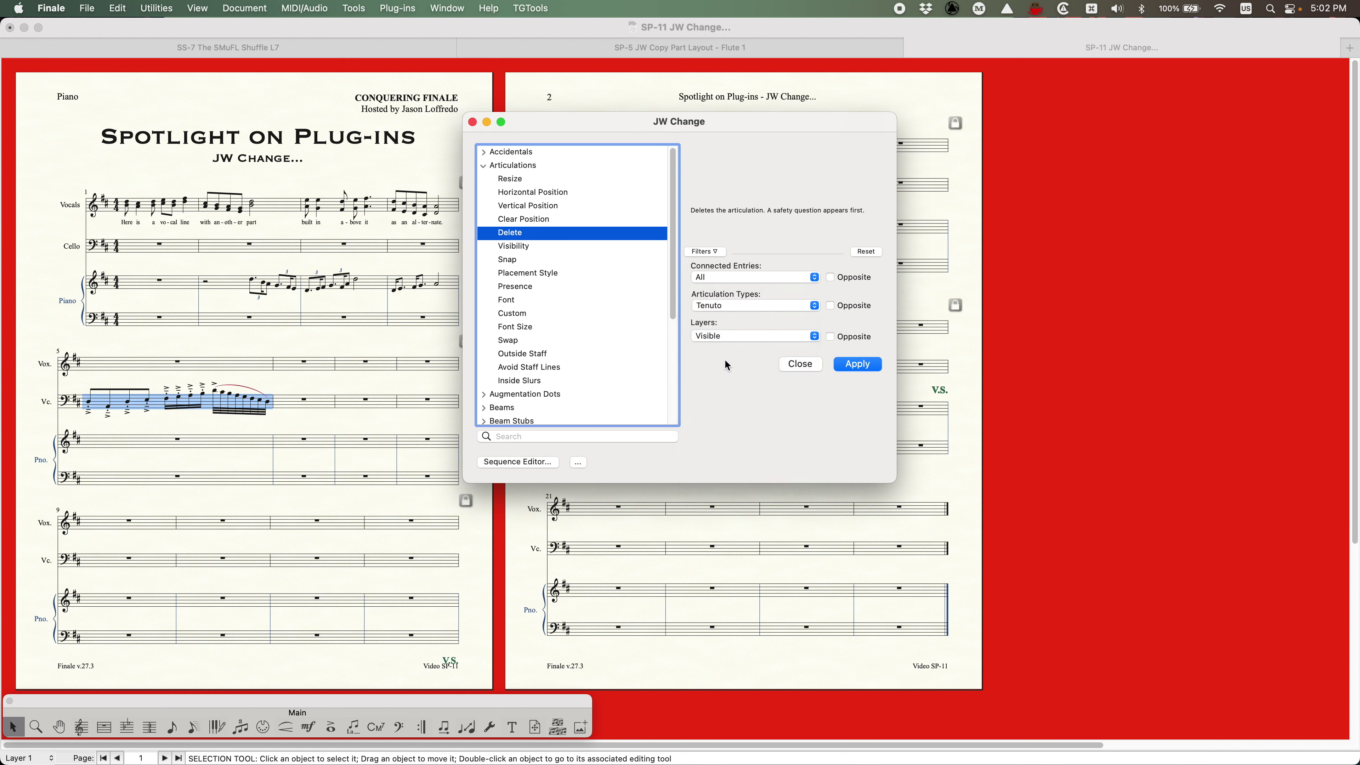
Try the On Beats filter for connected entries together with its Opposite option, and restore the filter to All.
click(728, 284)
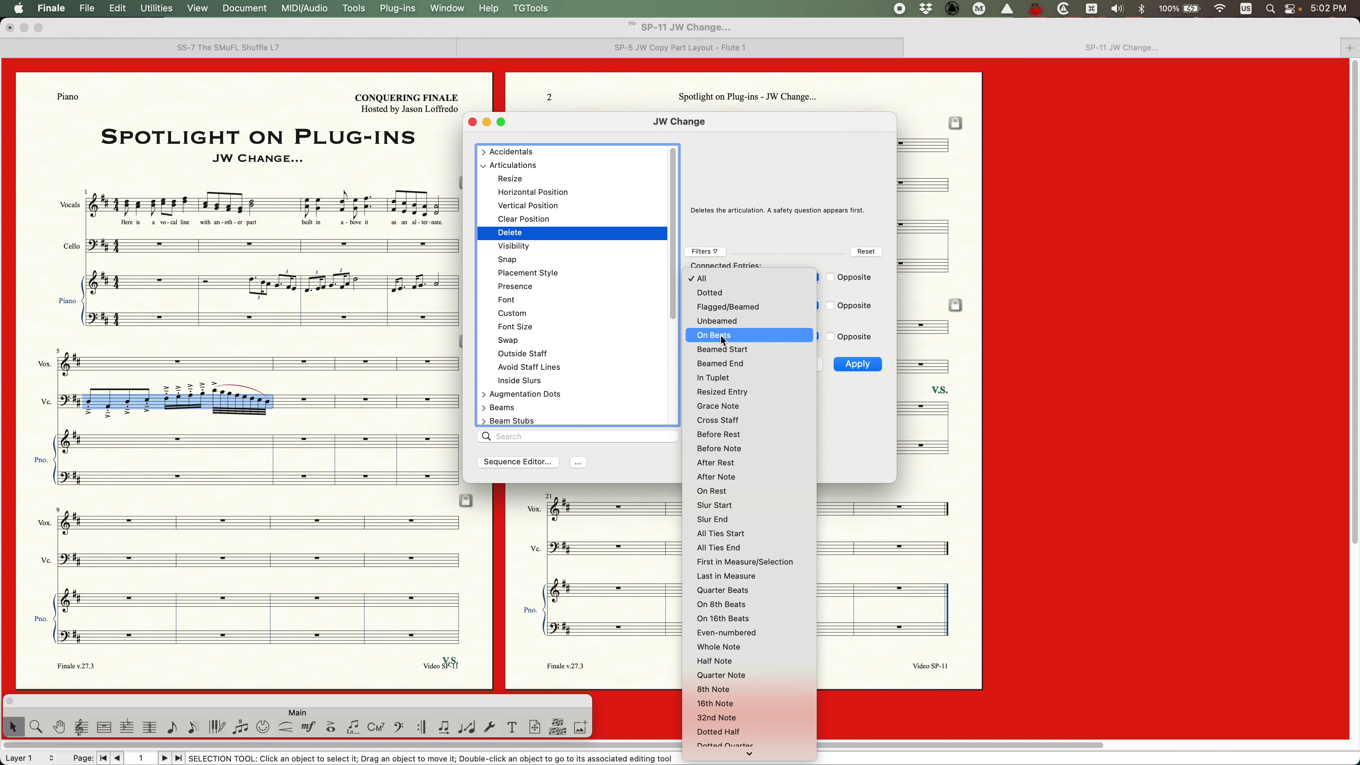
click(798, 158)
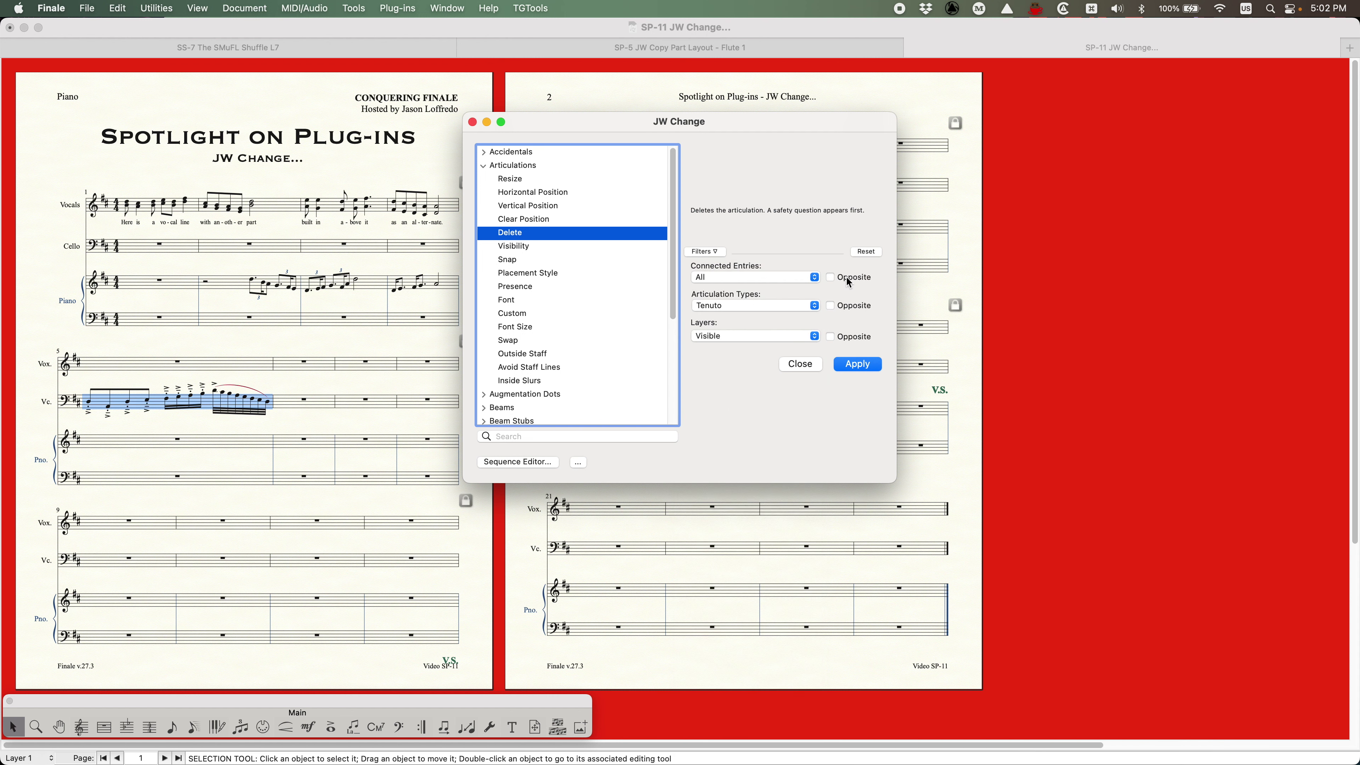
click(755, 278)
click(715, 336)
click(851, 277)
click(831, 278)
click(750, 277)
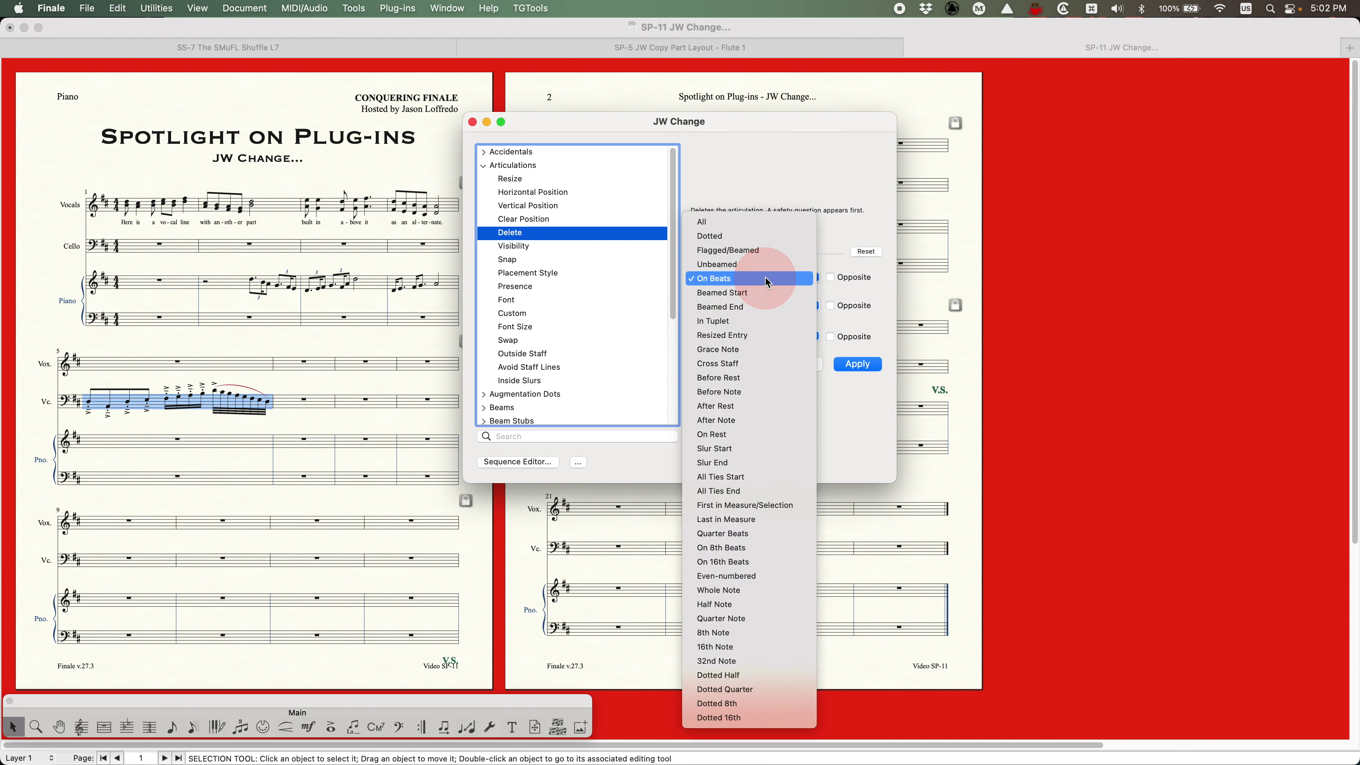
click(747, 220)
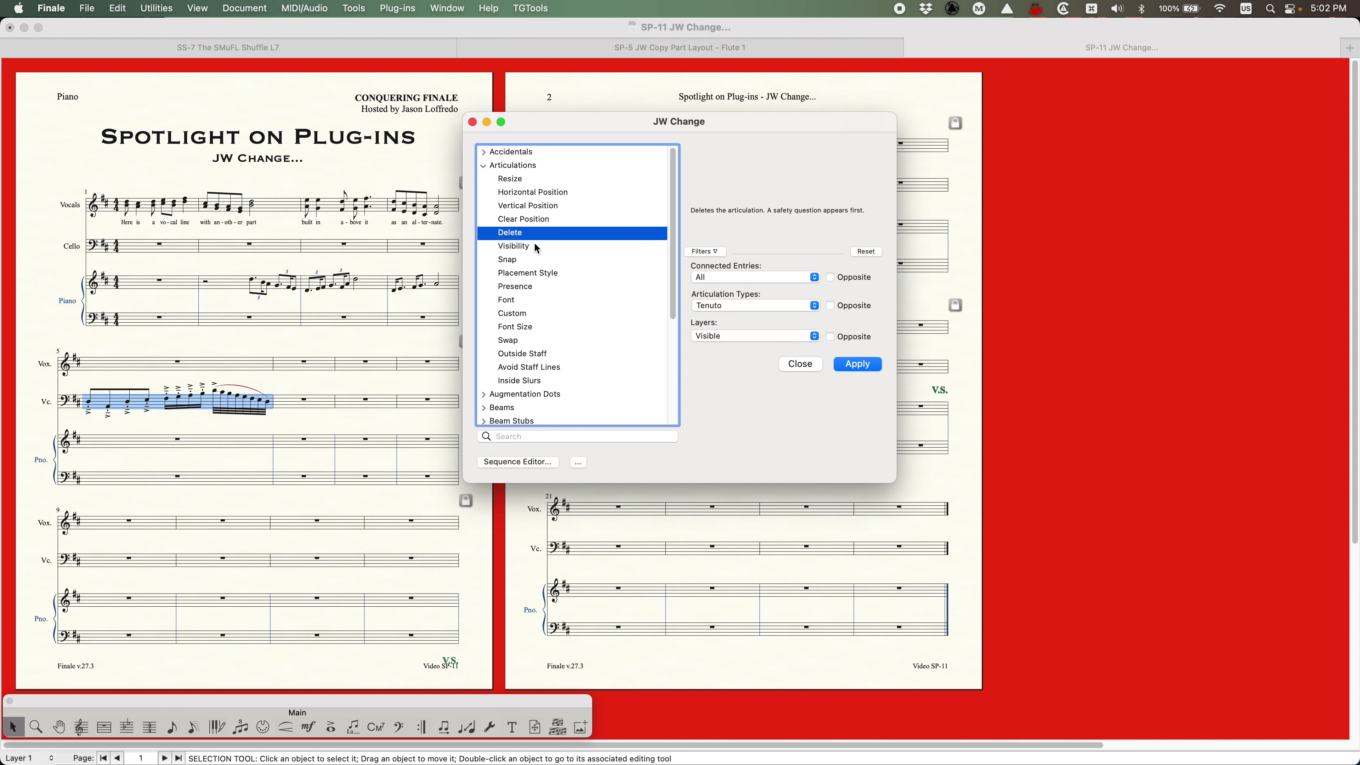
Delete the tenuto articulations from the cello's measure 5 with the layers filter at Visible, and close JW Change.
scroll(514, 344, down, 6)
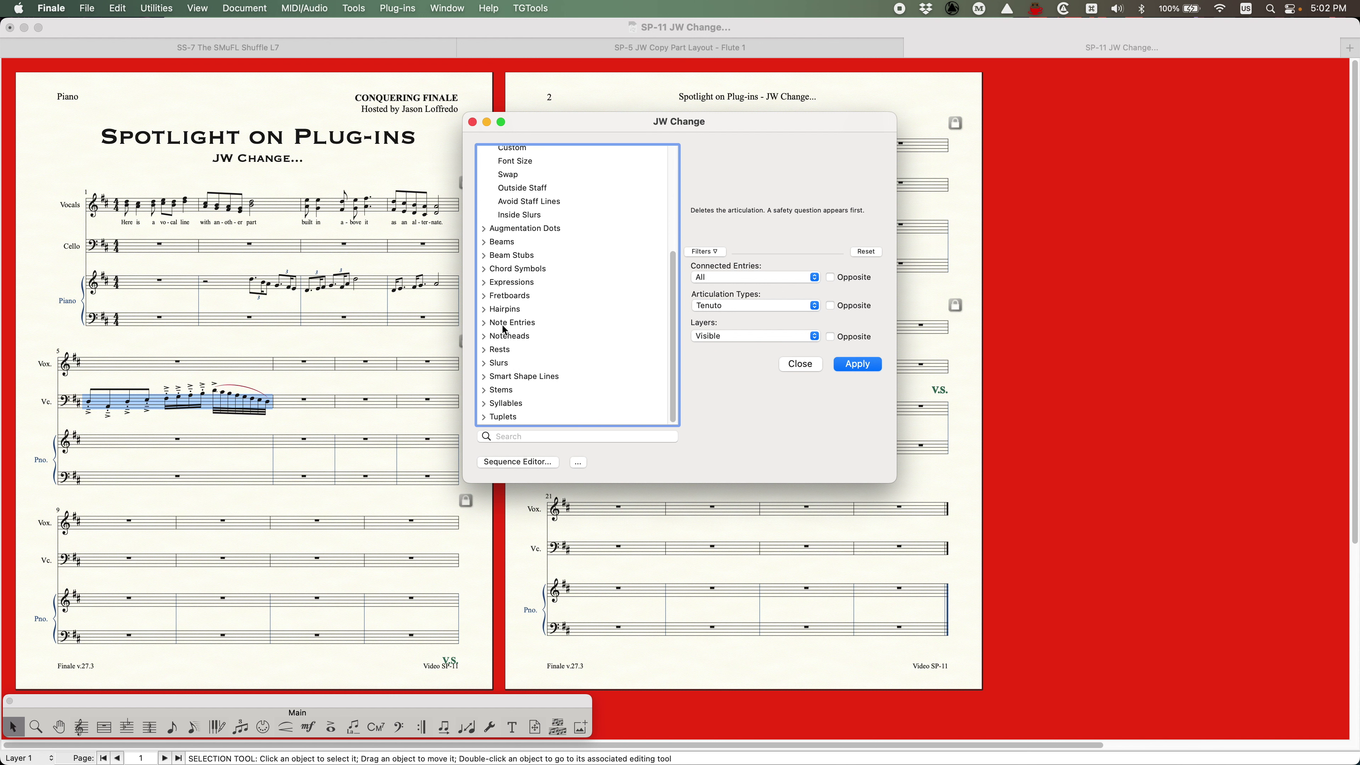
scroll(527, 314, up, 6)
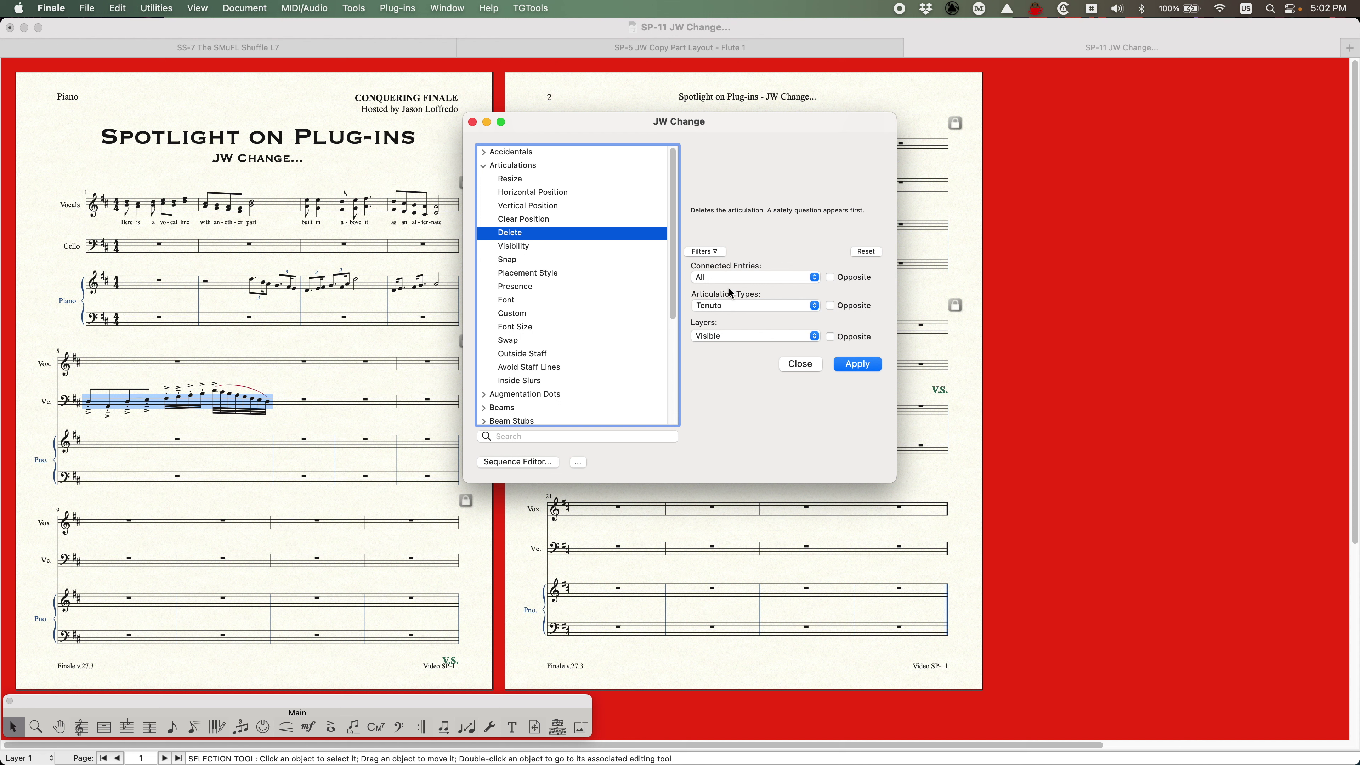
click(717, 334)
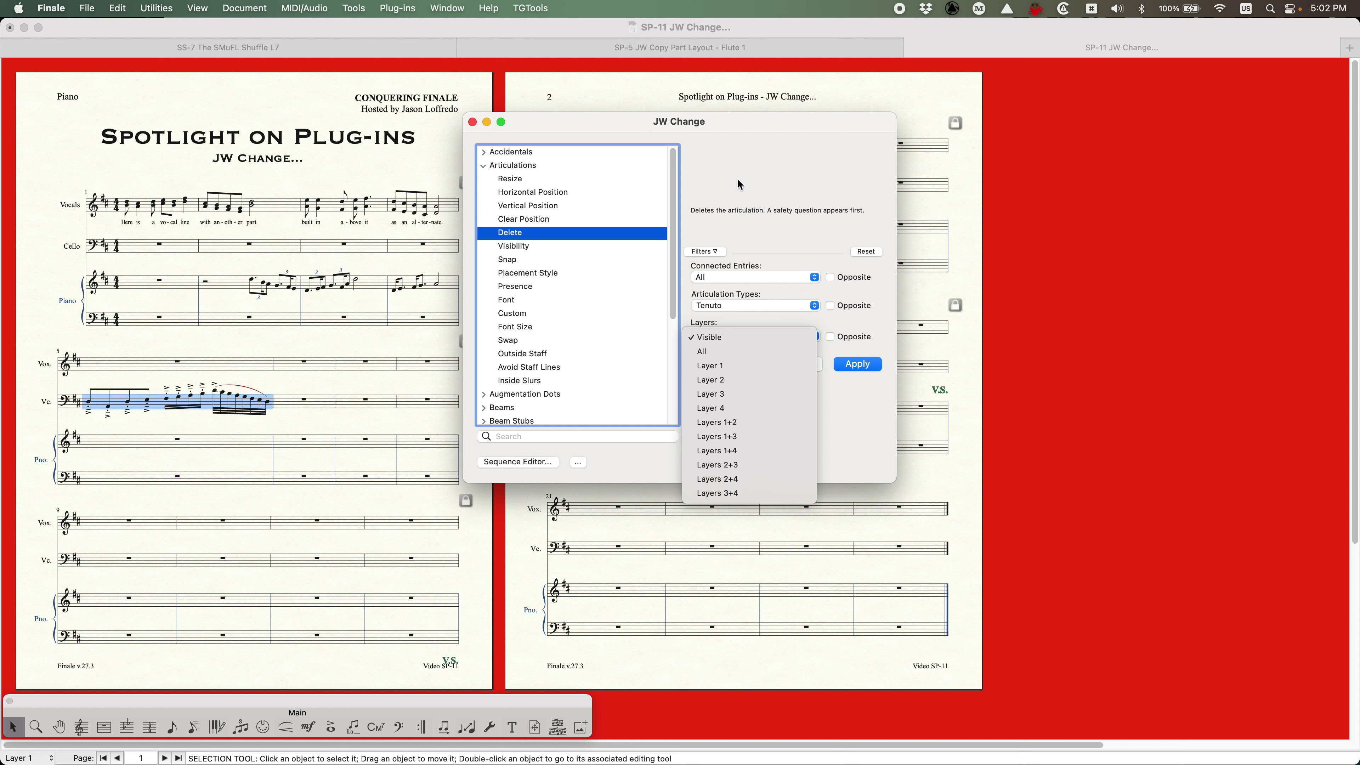
click(741, 336)
click(857, 366)
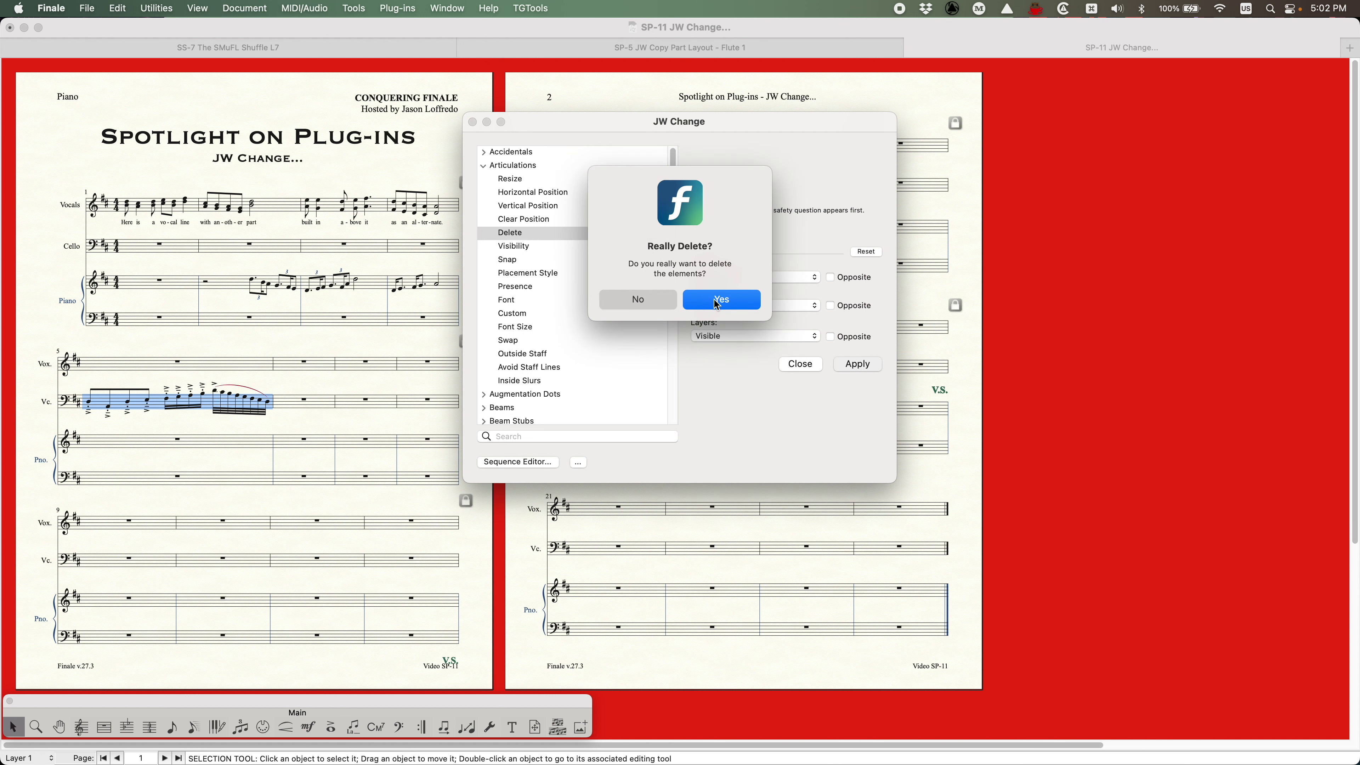
click(717, 301)
click(800, 364)
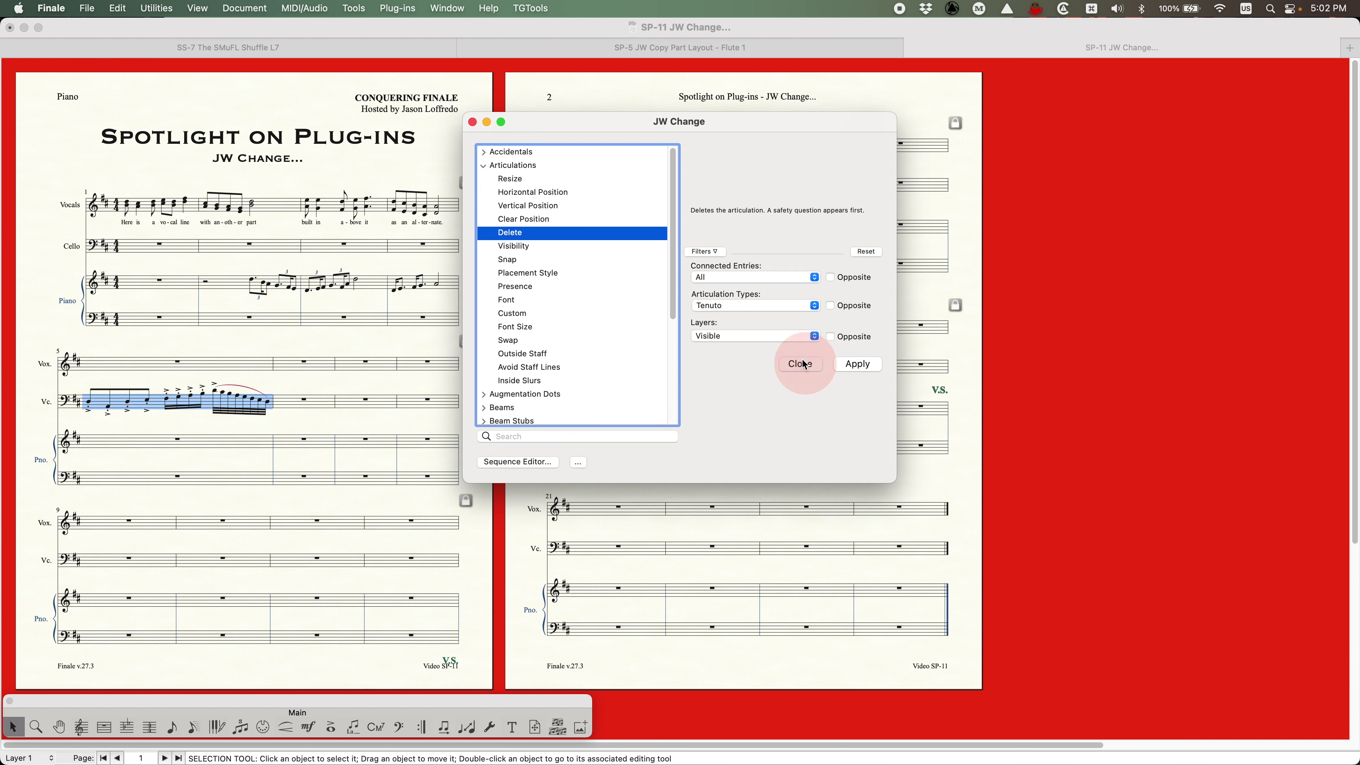
key(Escape)
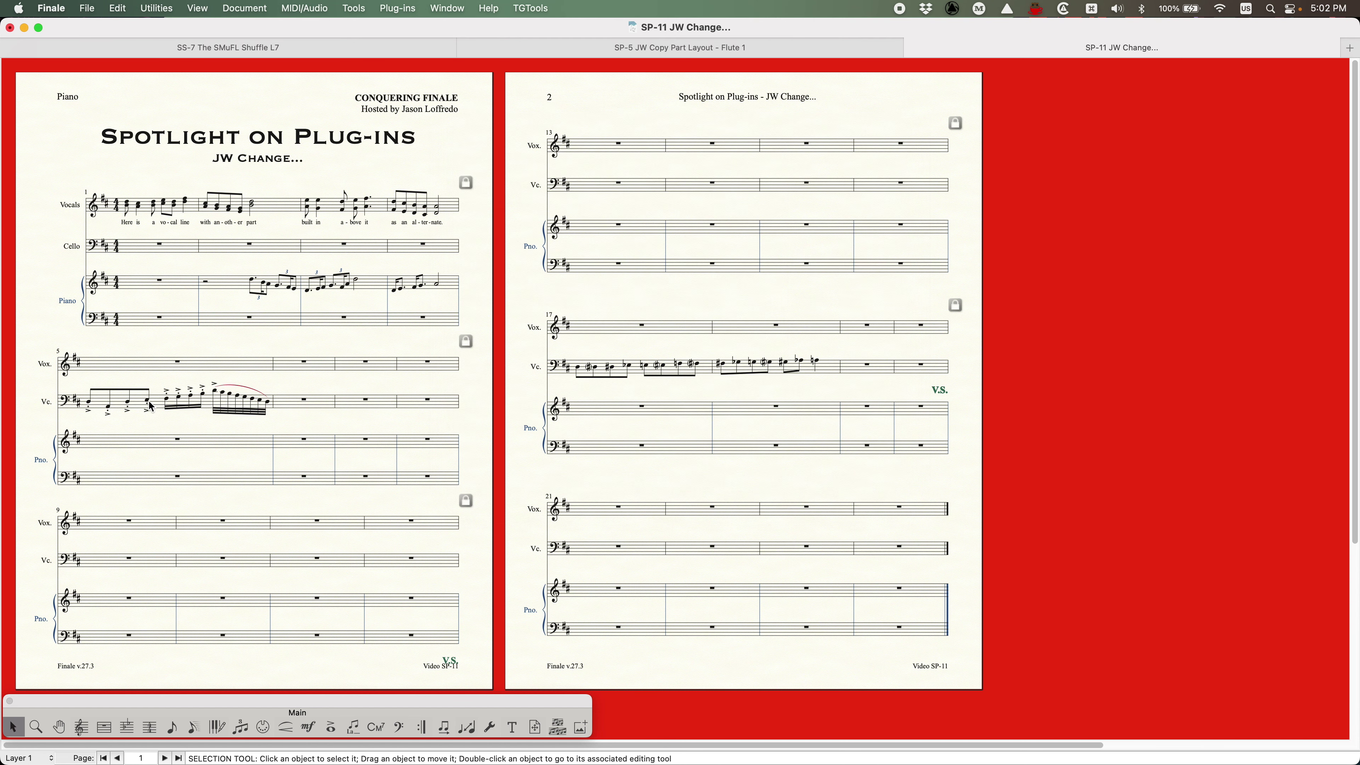
Reopen JW Change and examine the tasks for augmentation dots, beams, beam stubs and chord symbols.
click(399, 8)
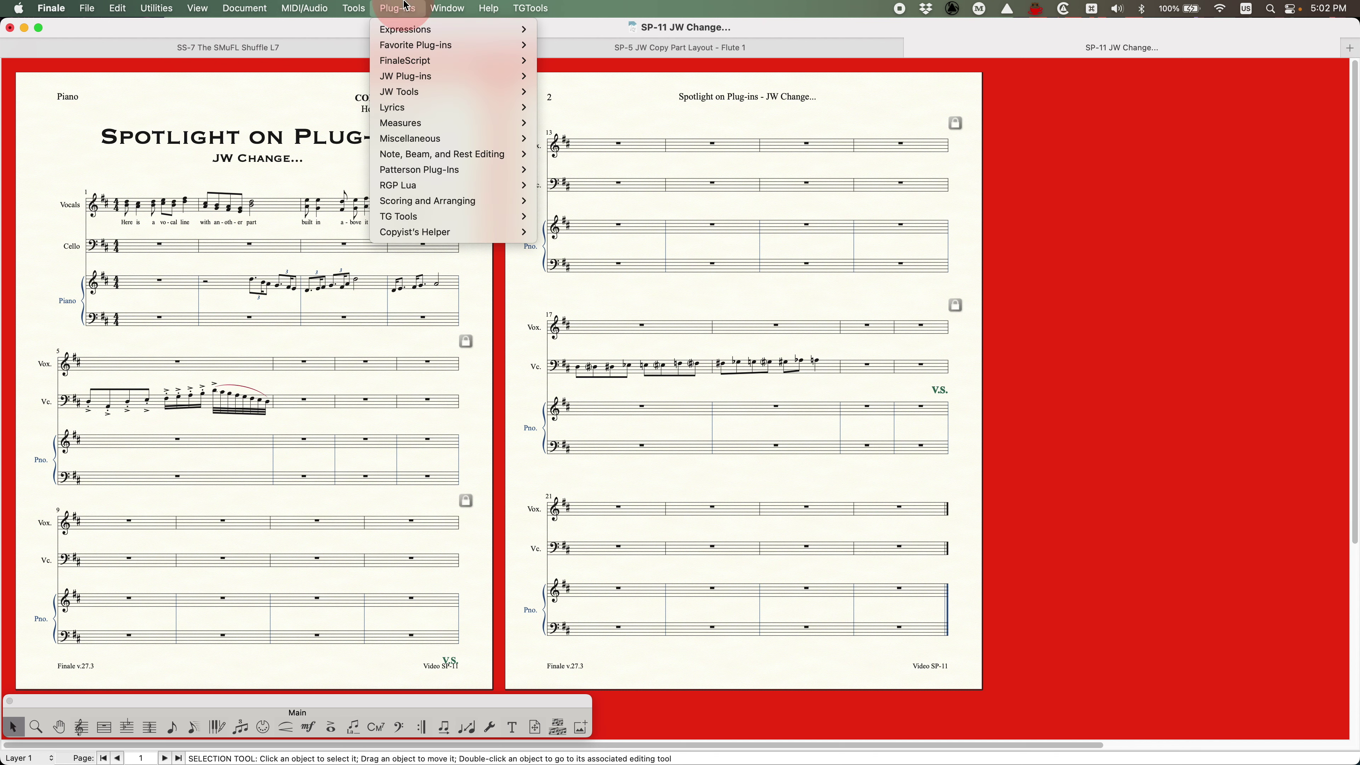
mouse_move(404, 77)
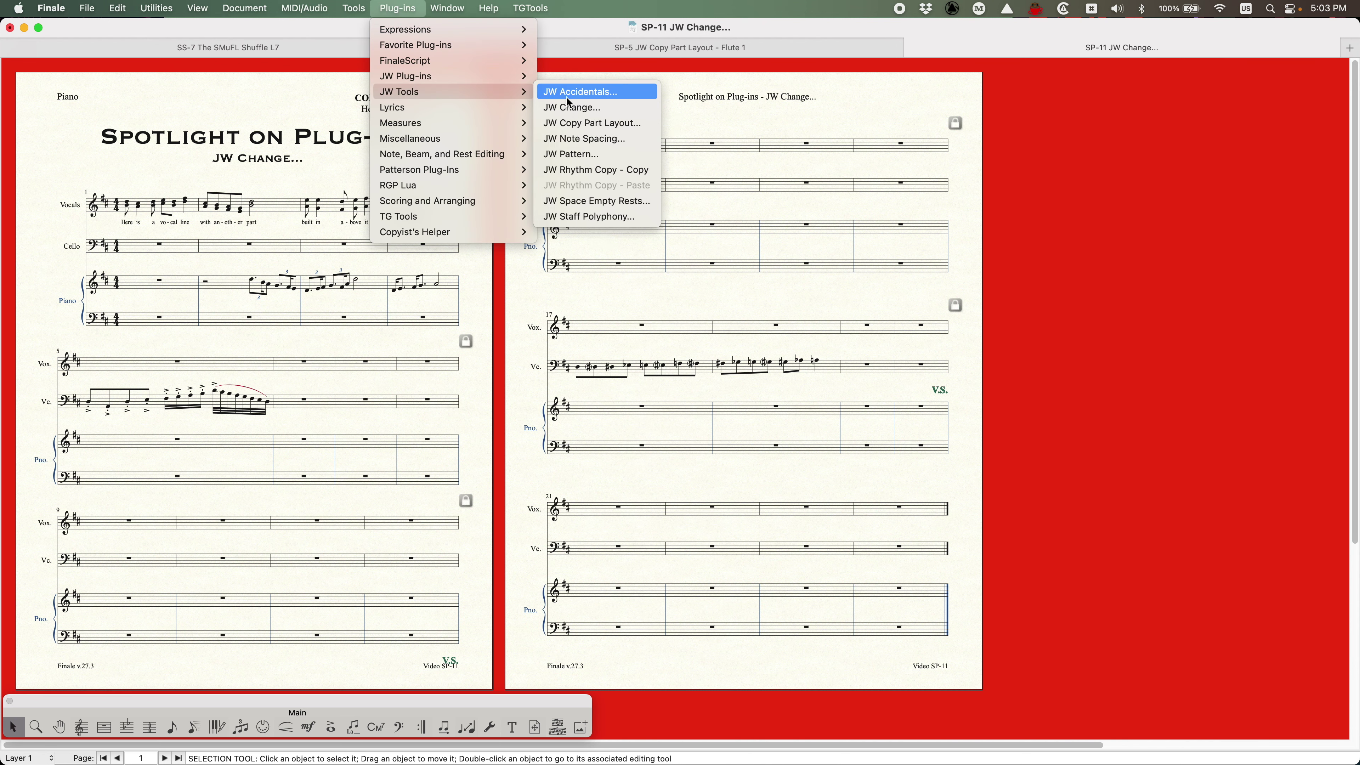
click(574, 111)
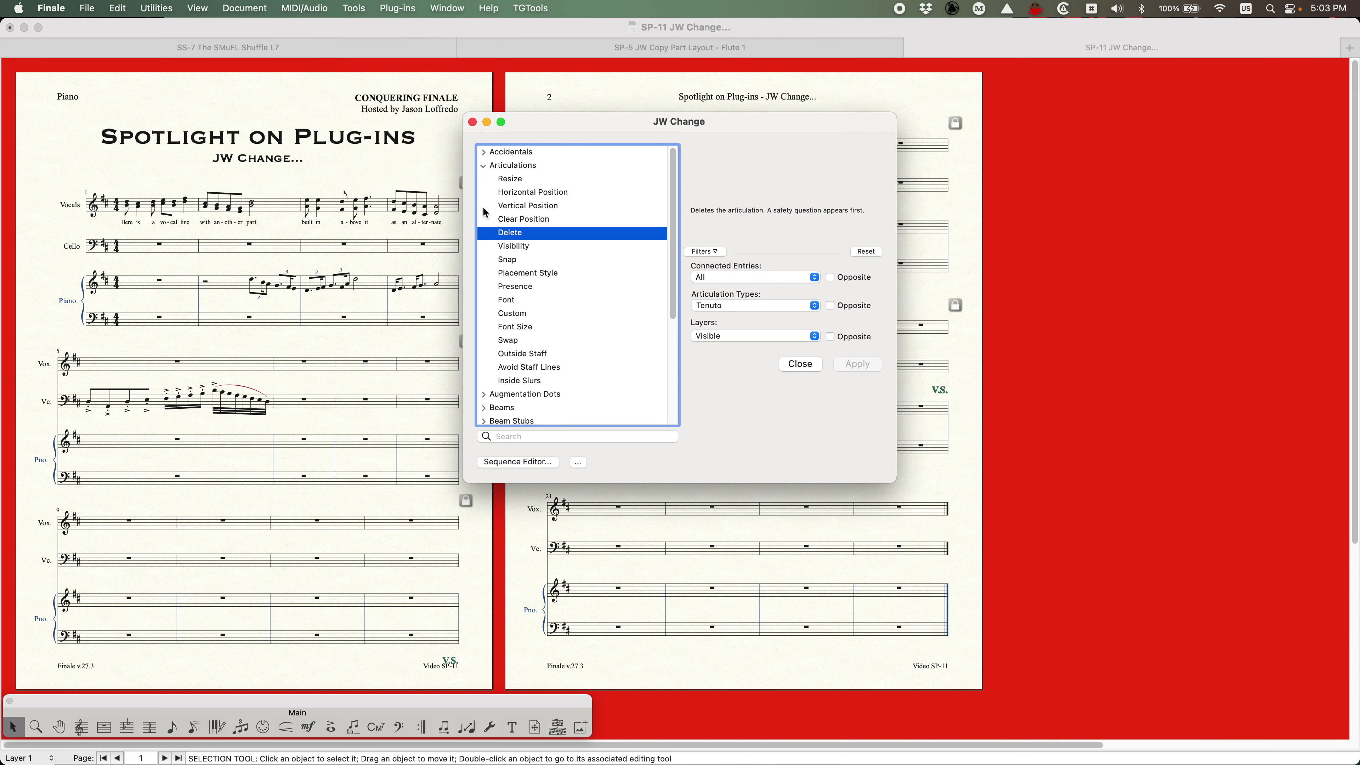
click(483, 166)
click(483, 179)
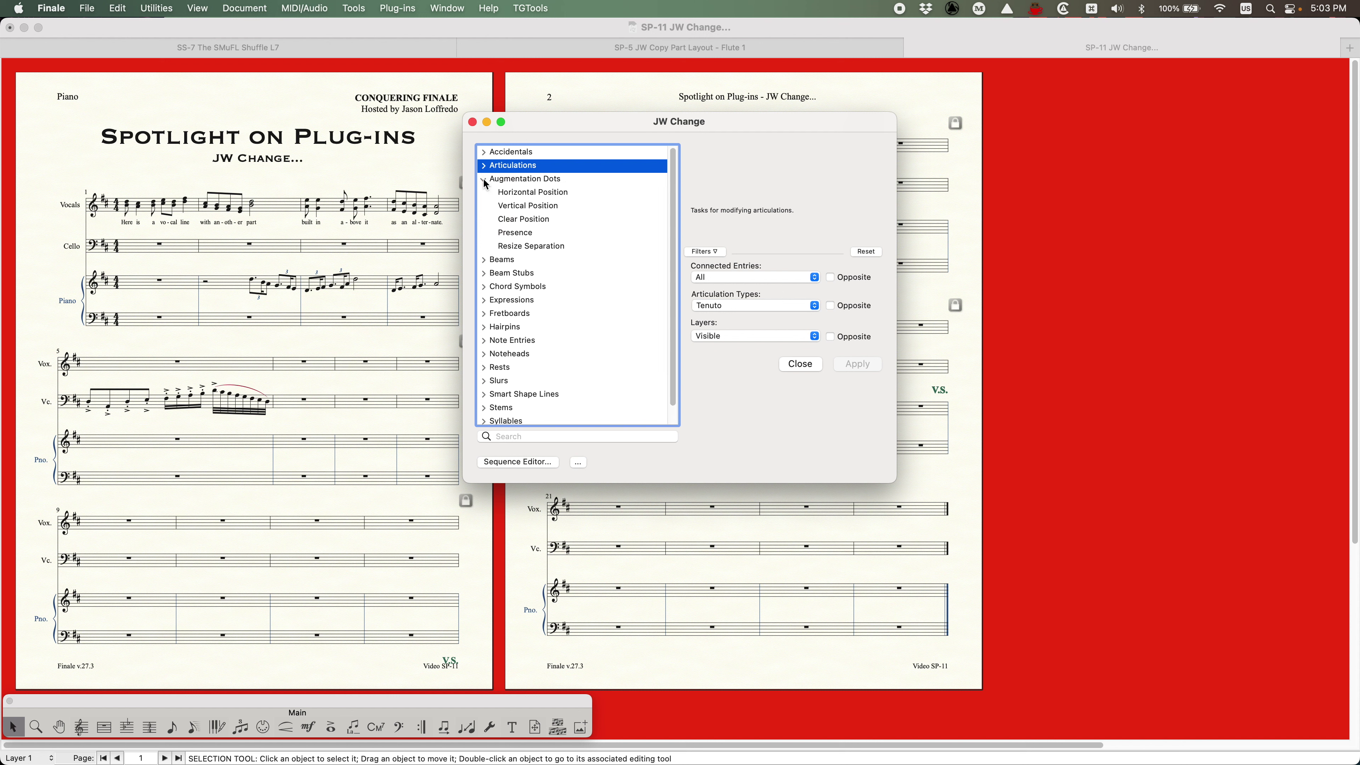
click(483, 180)
click(484, 193)
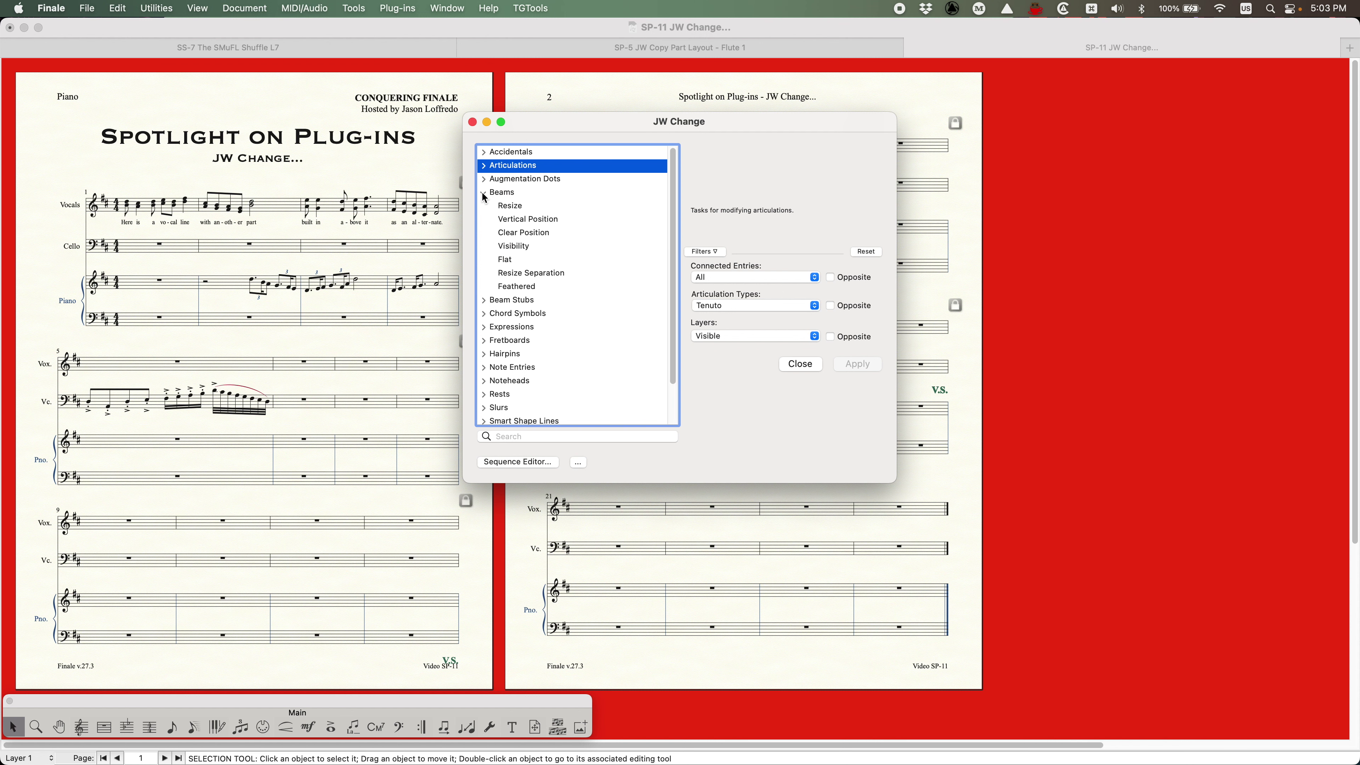
click(483, 193)
click(484, 206)
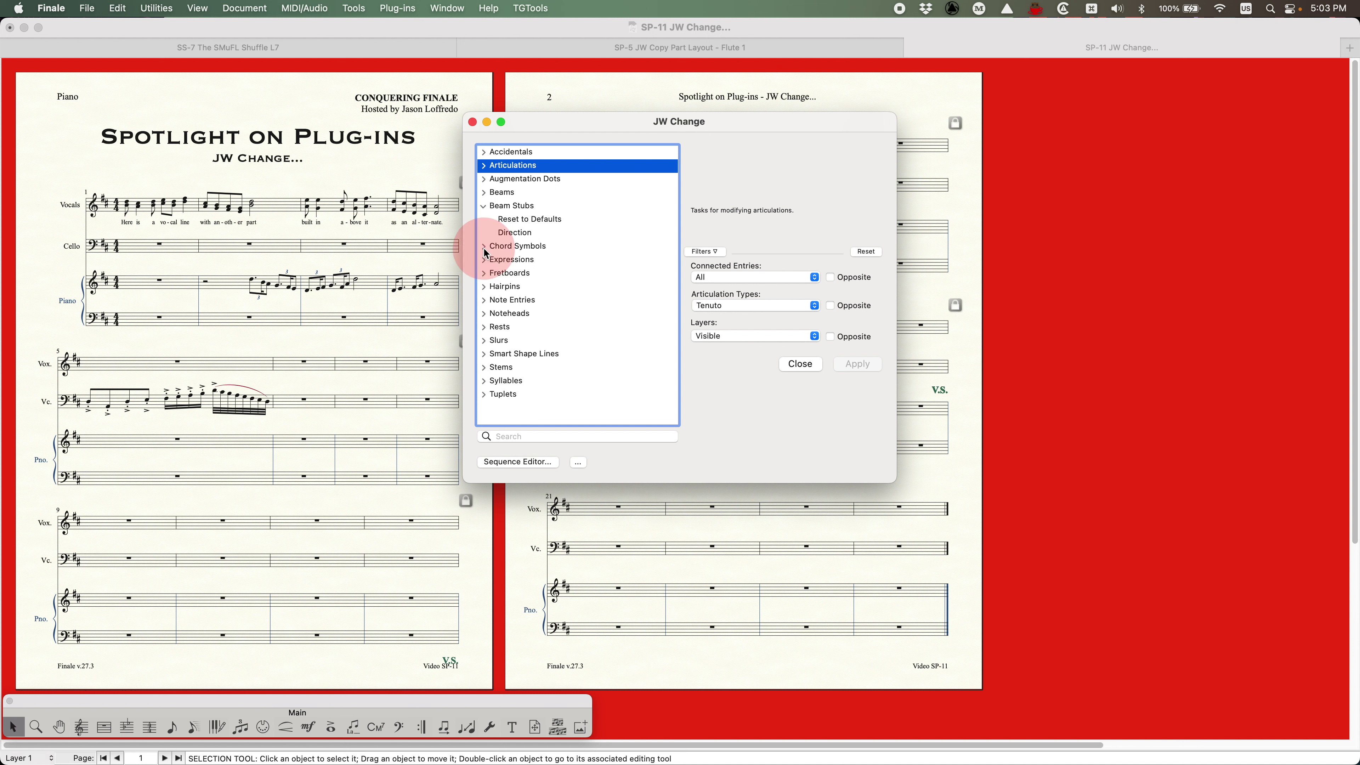
click(484, 248)
click(482, 246)
click(484, 207)
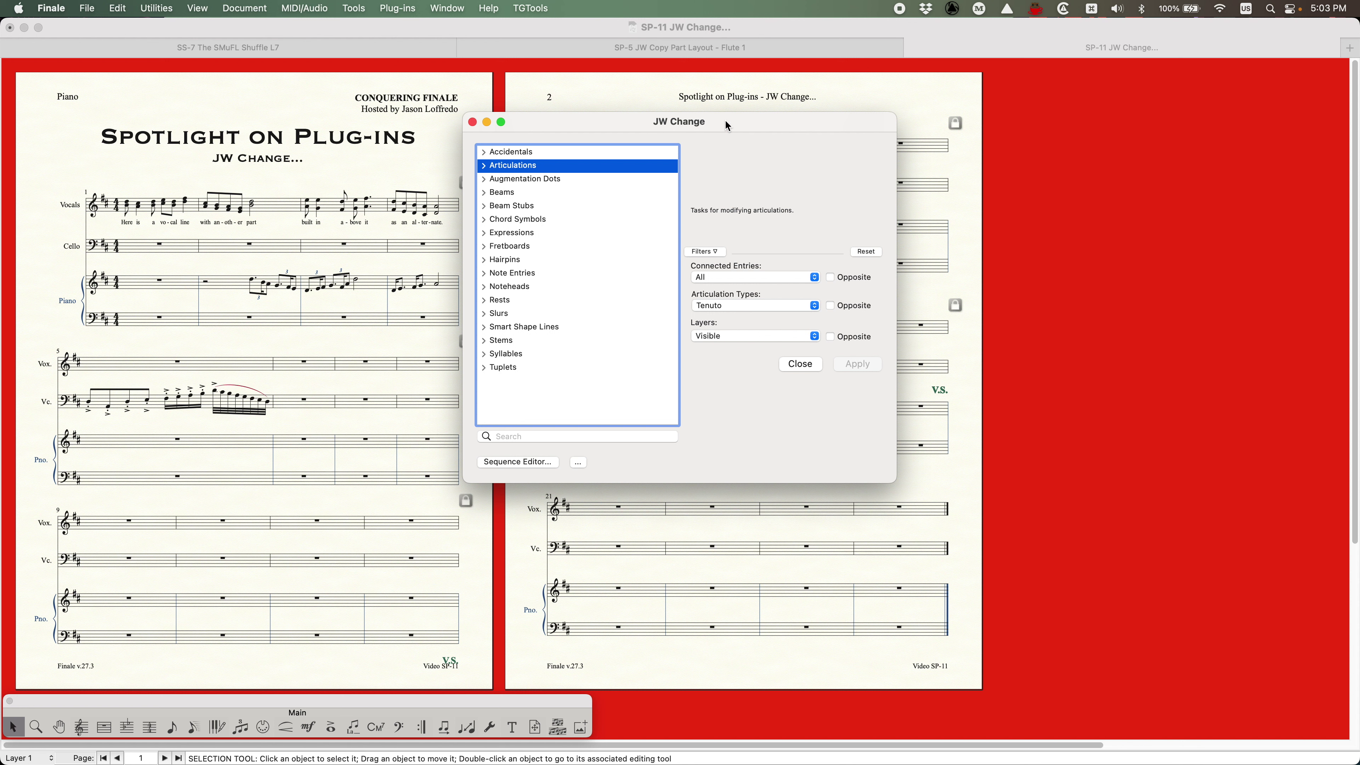
Examine the tasks available for rests in JW Change and close the plug-in.
click(484, 301)
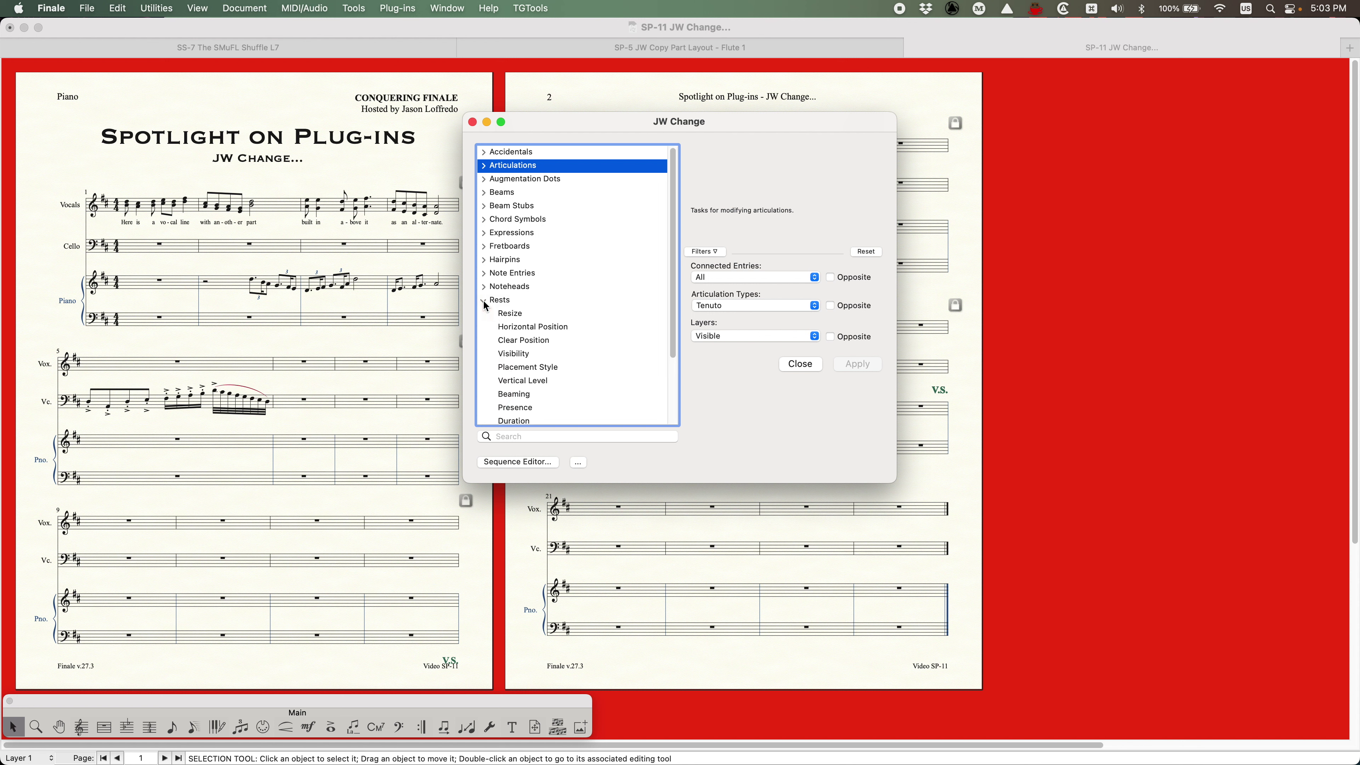
scroll(485, 302, down, 3)
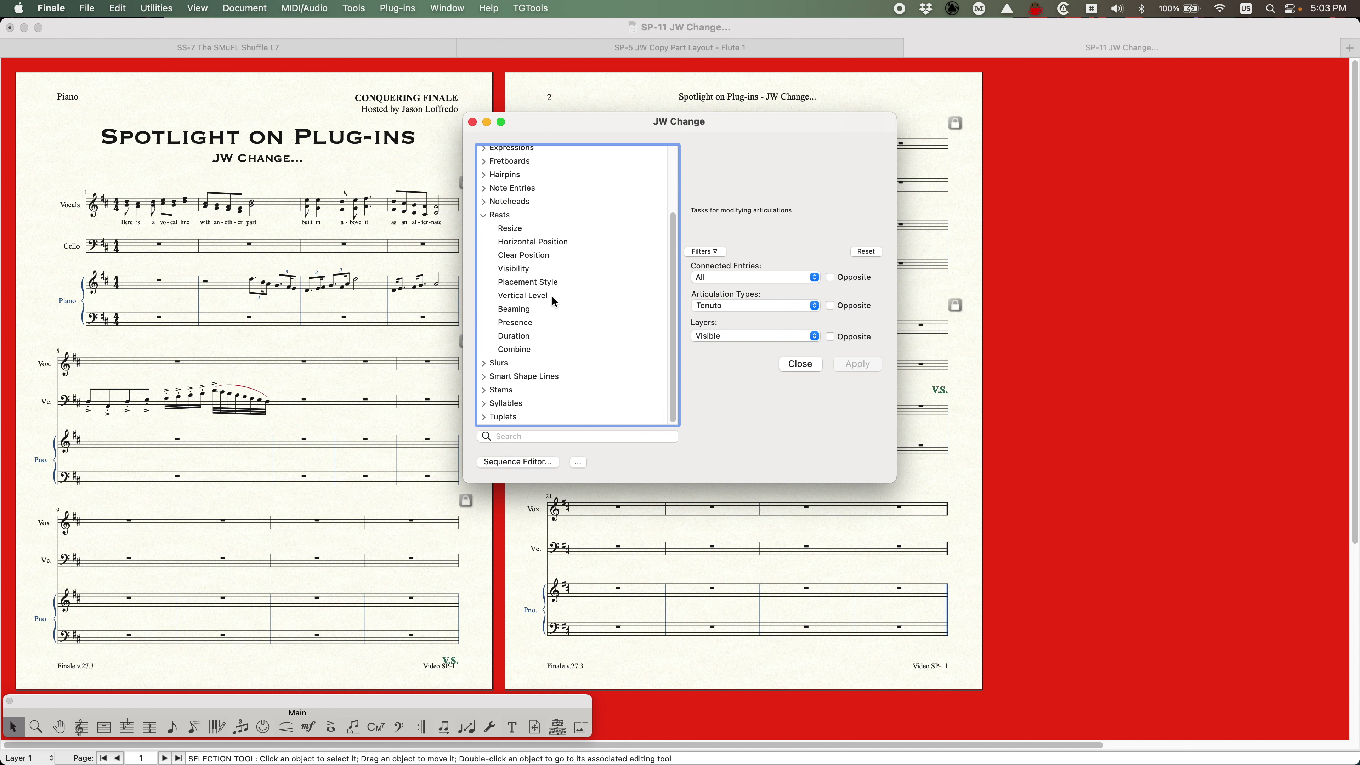
click(484, 216)
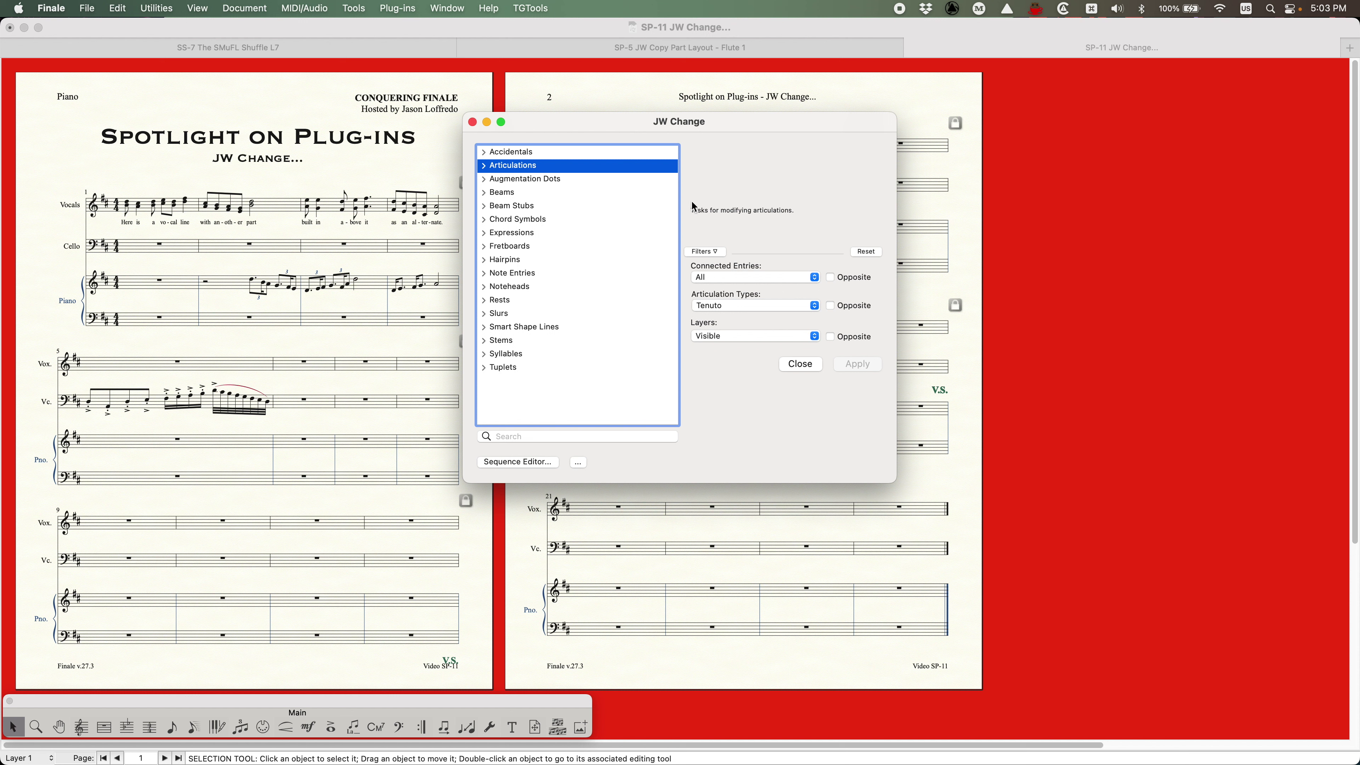
drag(624, 117, 606, 123)
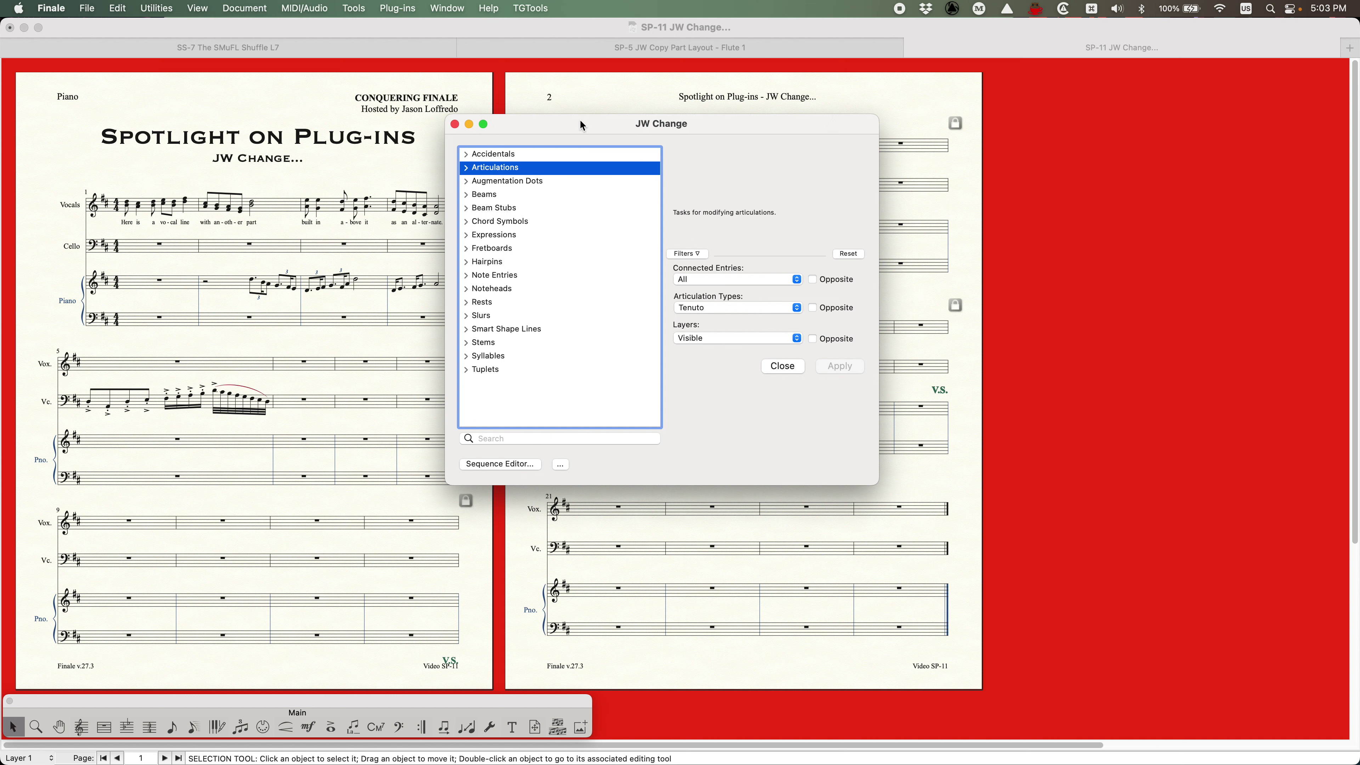
click(455, 125)
Look through the plug-ins available in the JW Plug-ins, RGP Lua and TGTools collections.
click(399, 7)
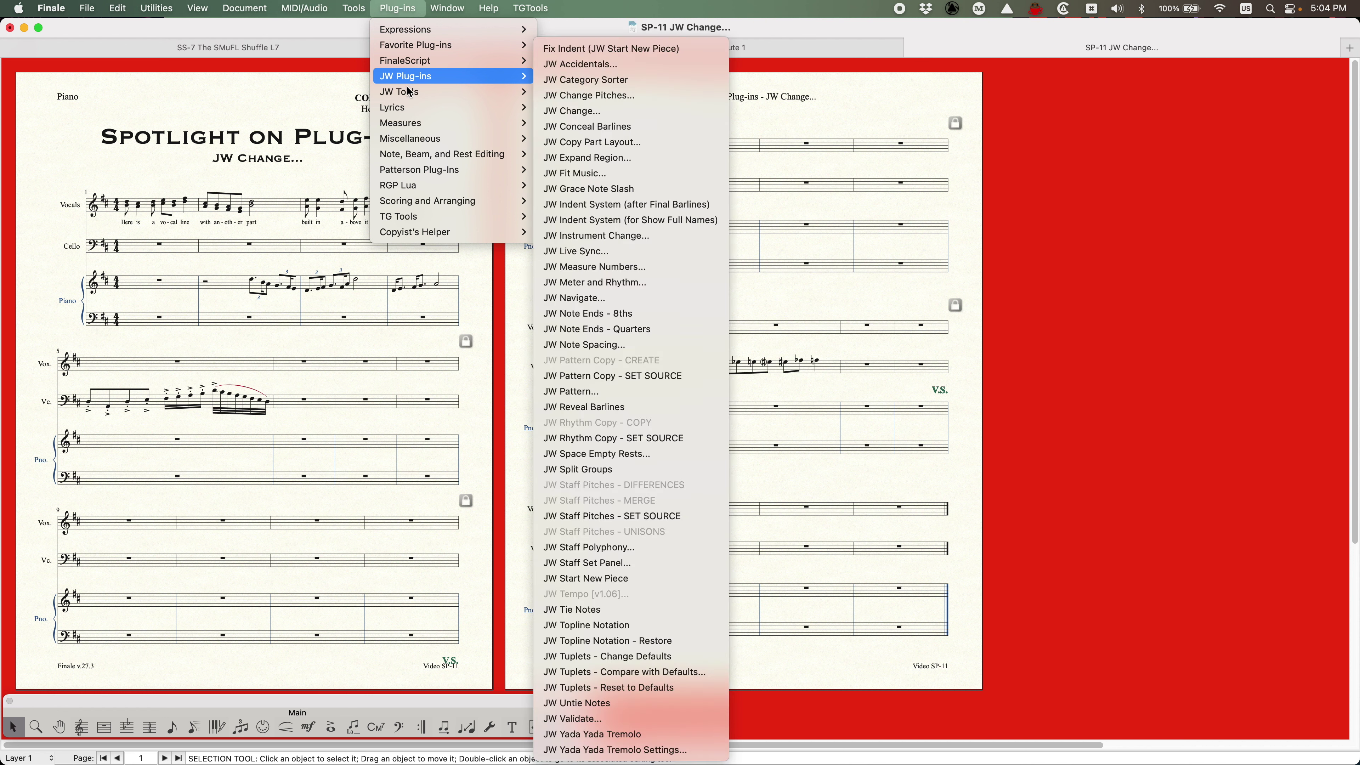
mouse_move(408, 94)
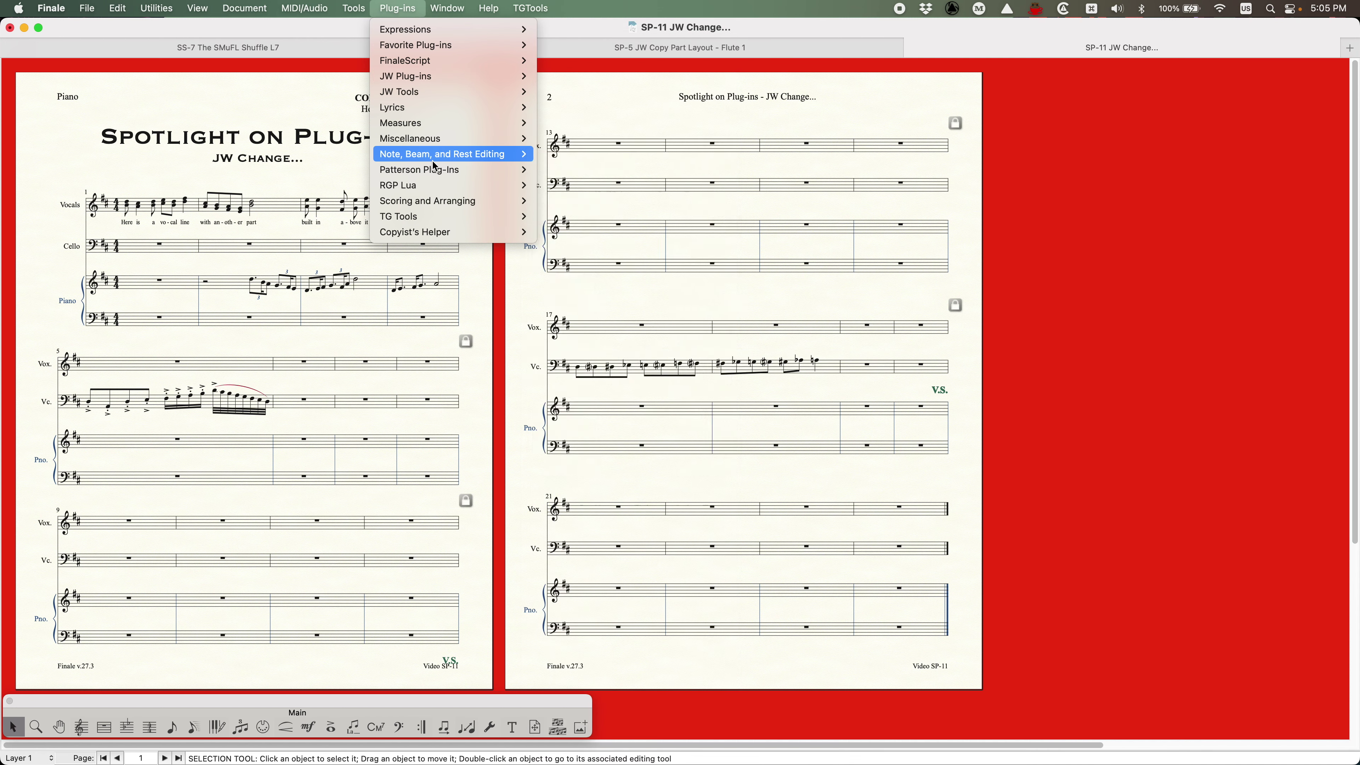
mouse_move(415, 188)
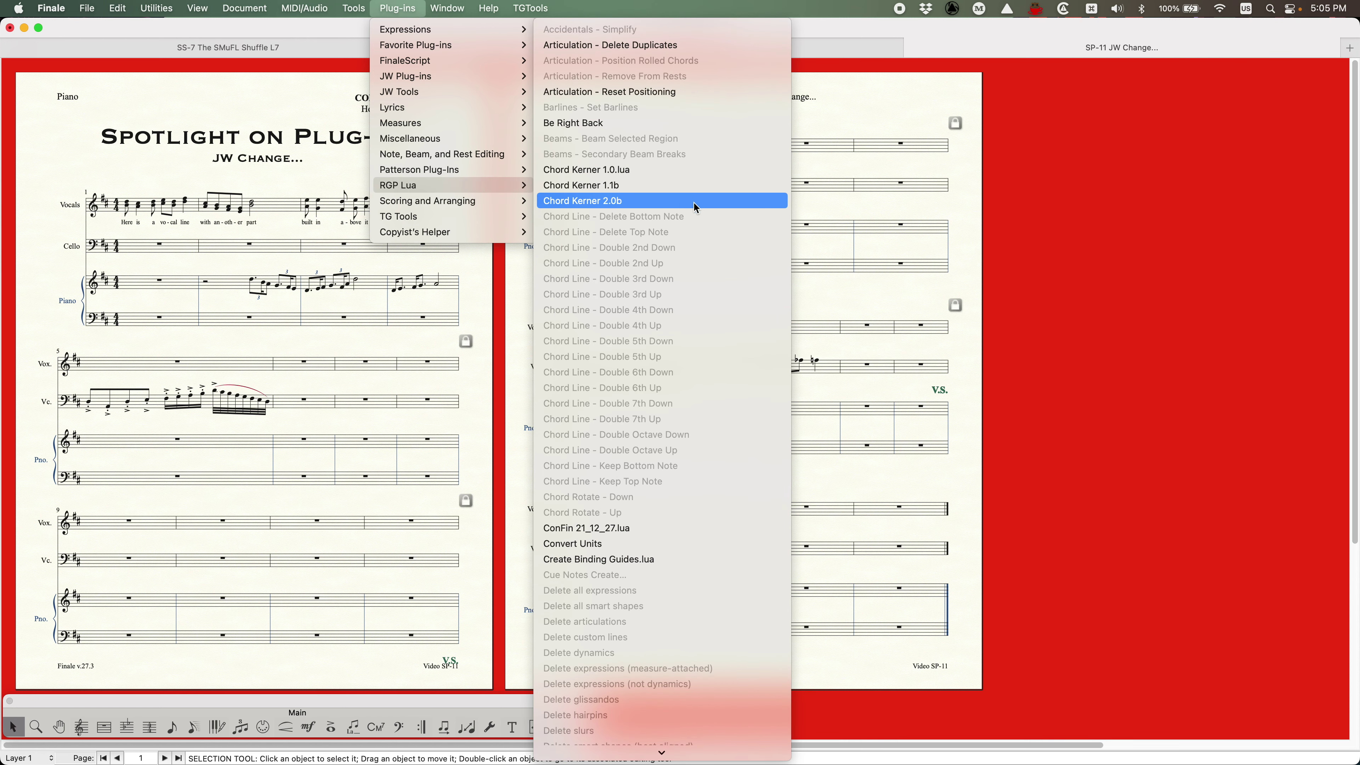
scroll(673, 334, down, 20)
scroll(672, 338, up, 10)
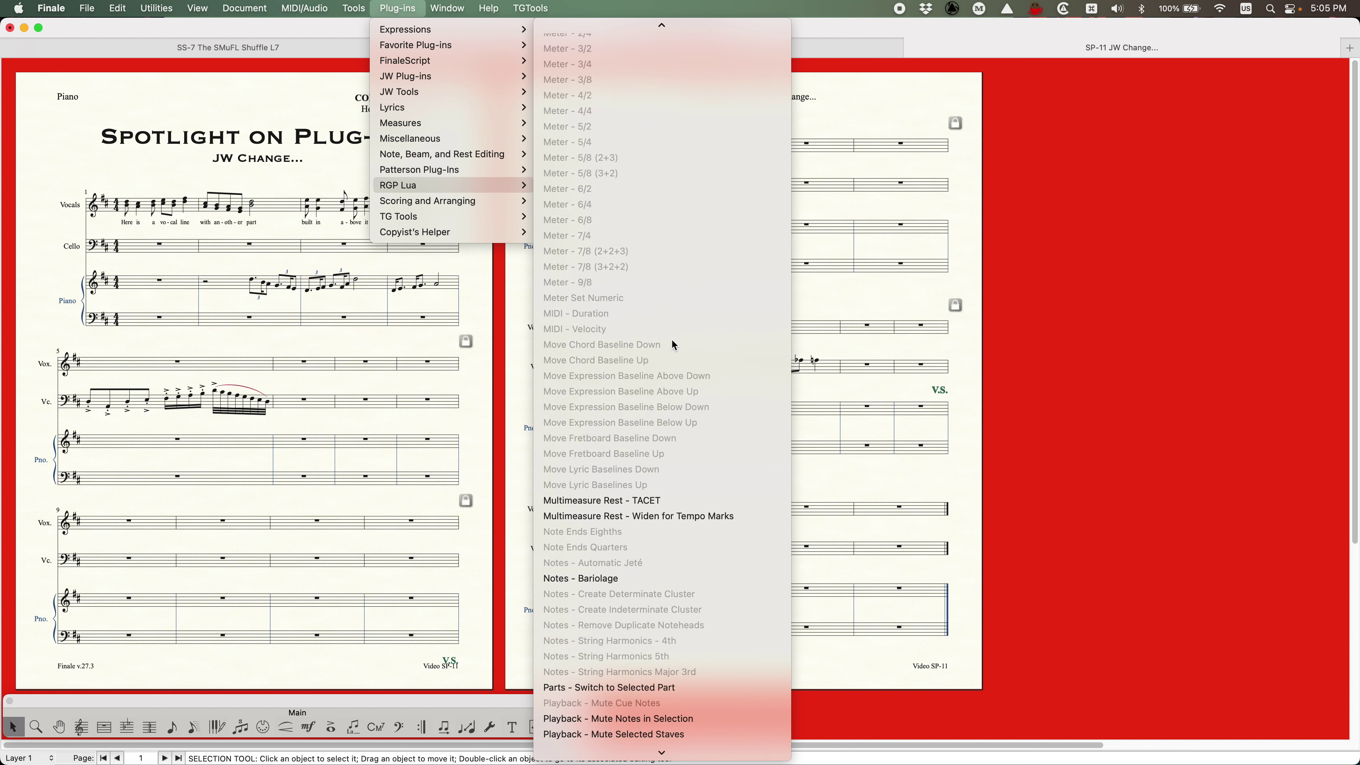
scroll(672, 338, up, 15)
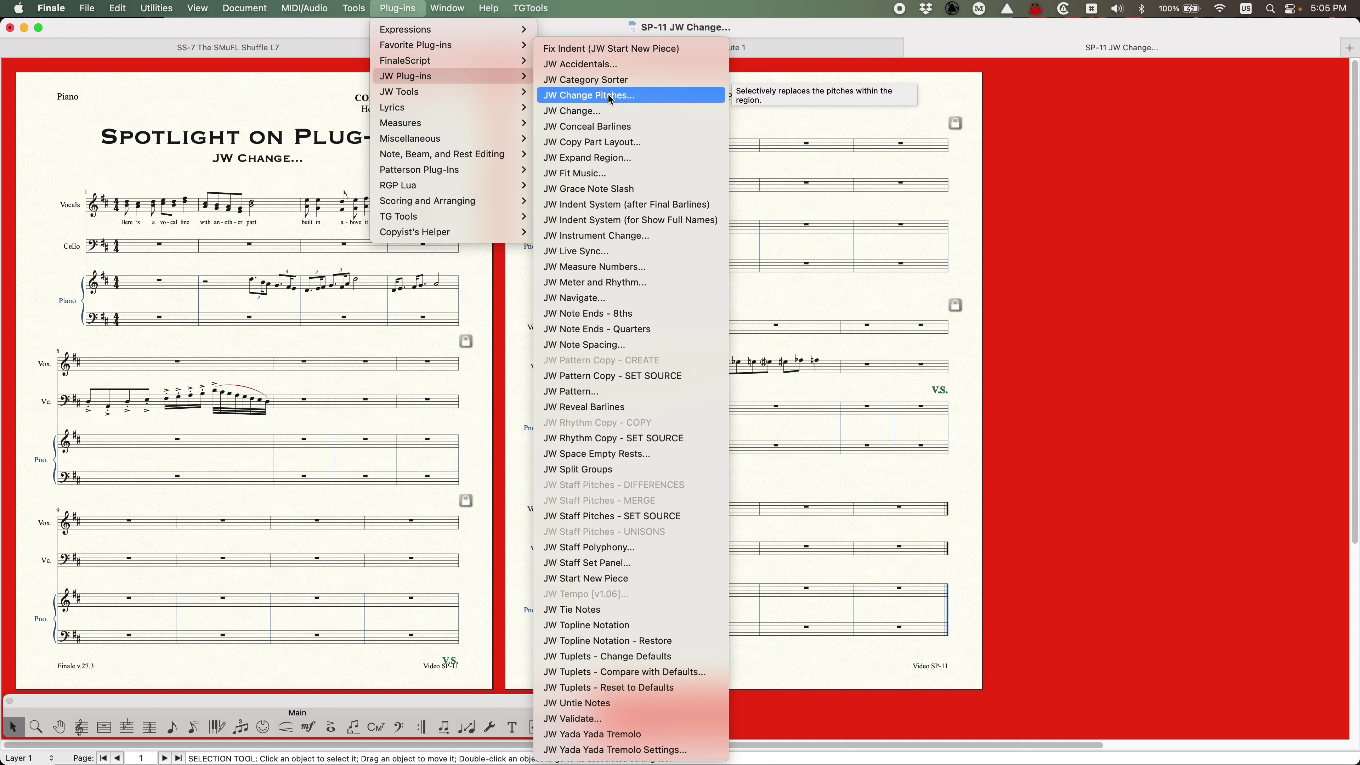
mouse_move(523, 7)
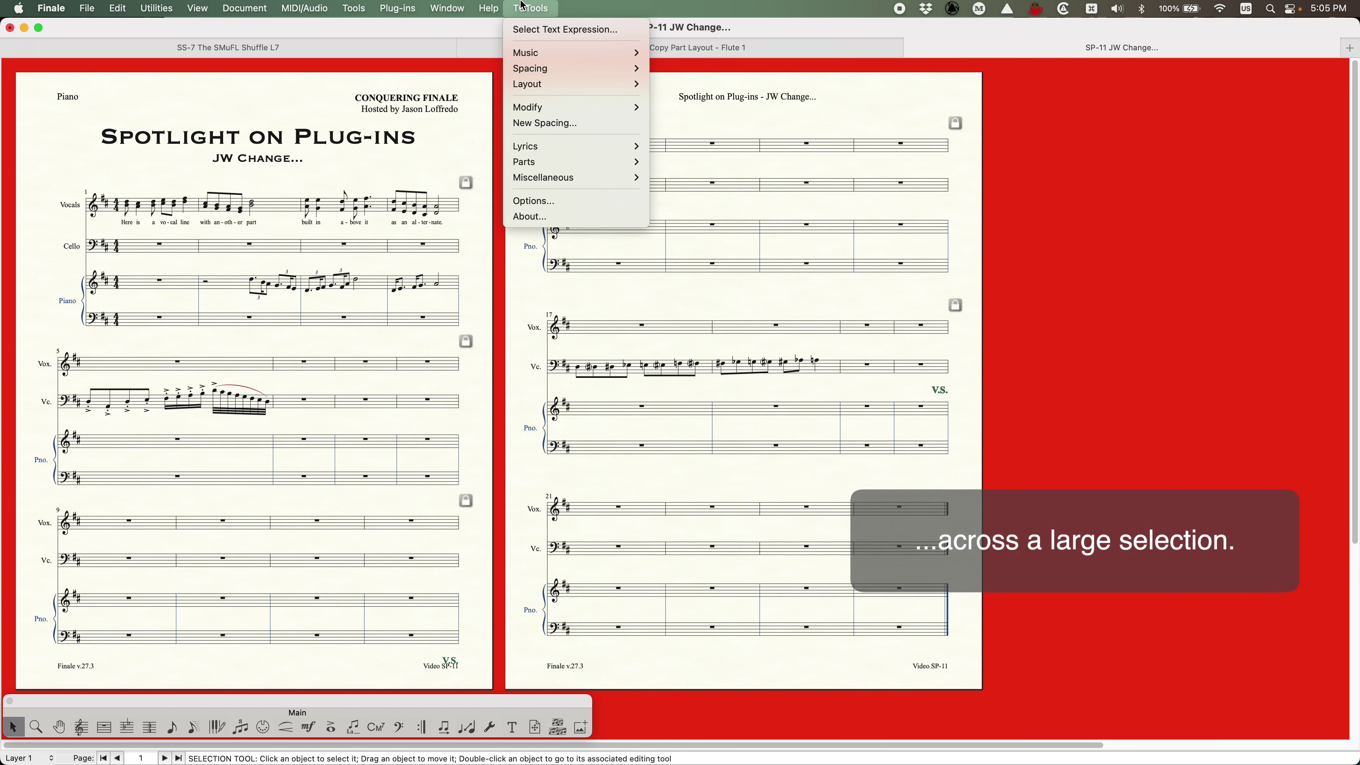
mouse_move(534, 109)
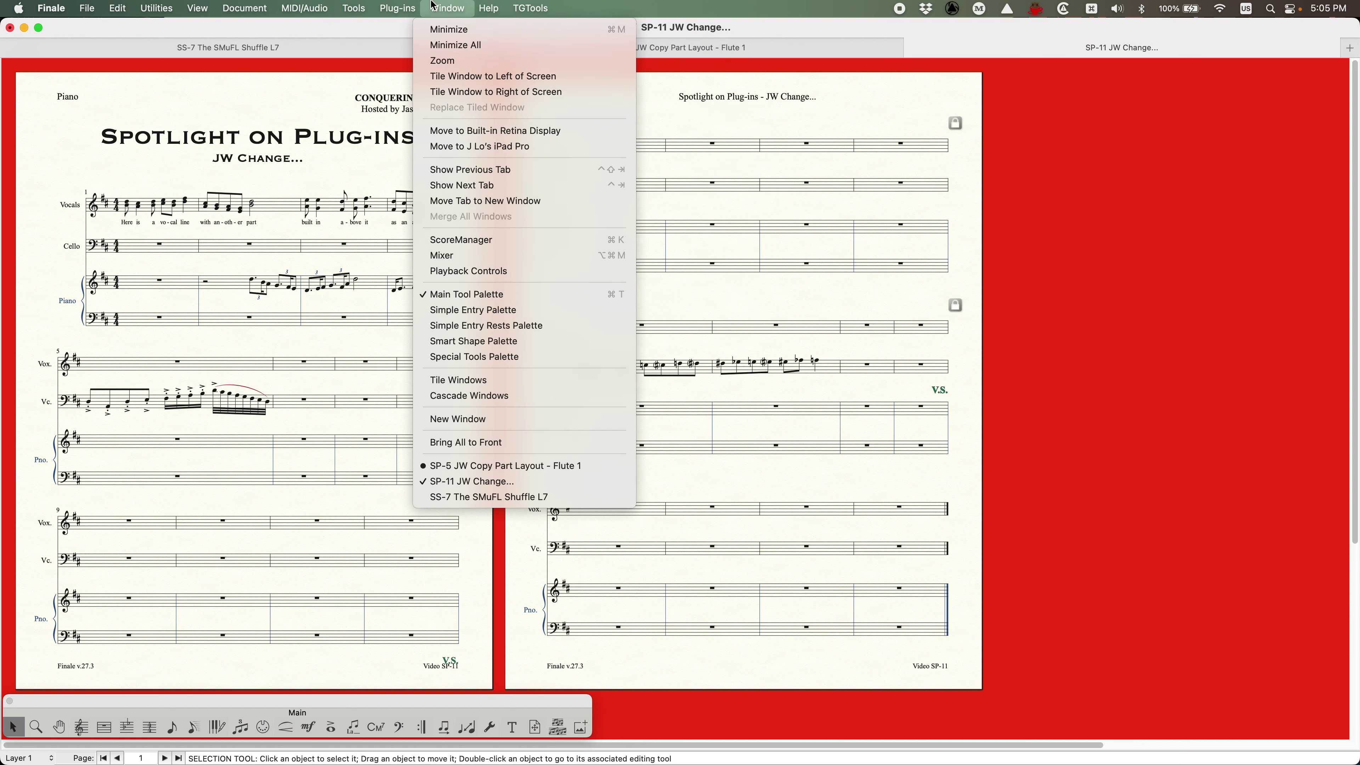
mouse_move(412, 5)
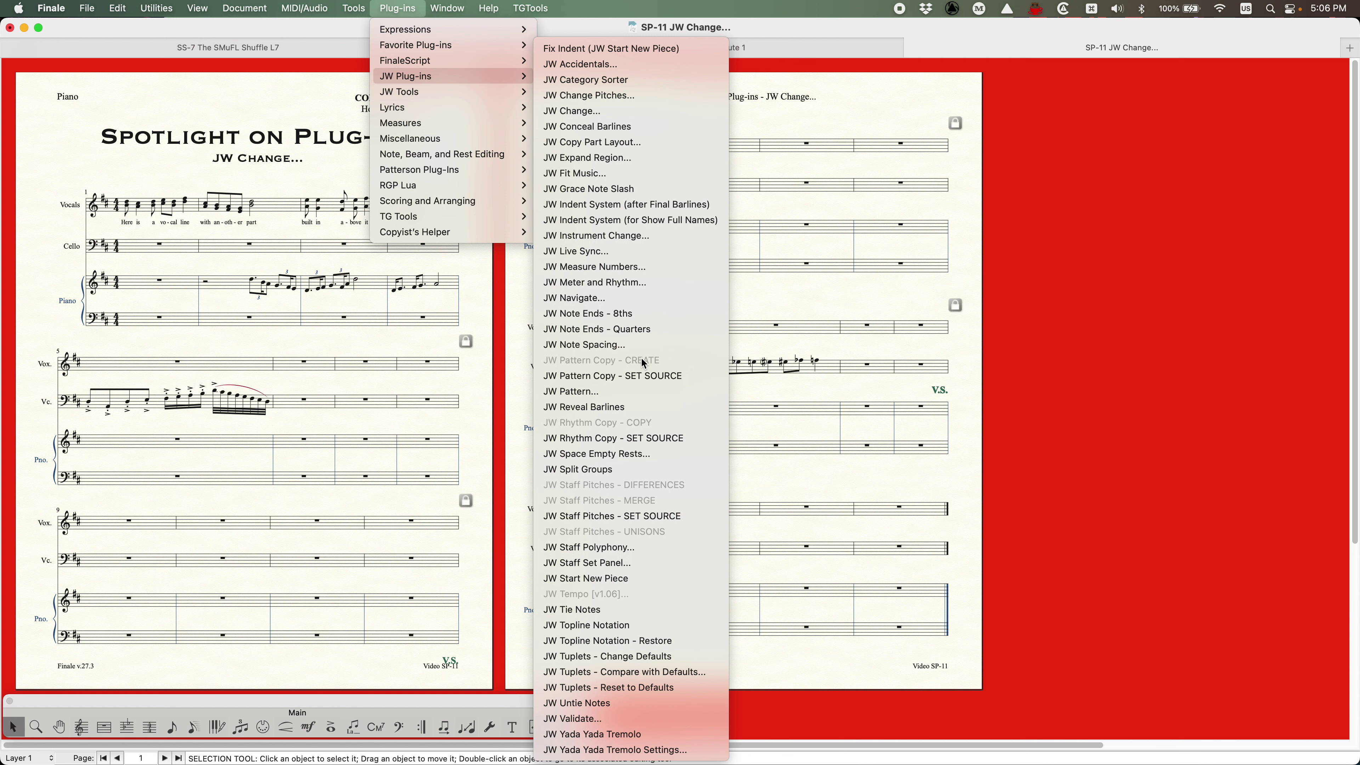
Open JW Meter and Rhythm, look over its task categories beside the score and close the plug-in.
mouse_move(394, 108)
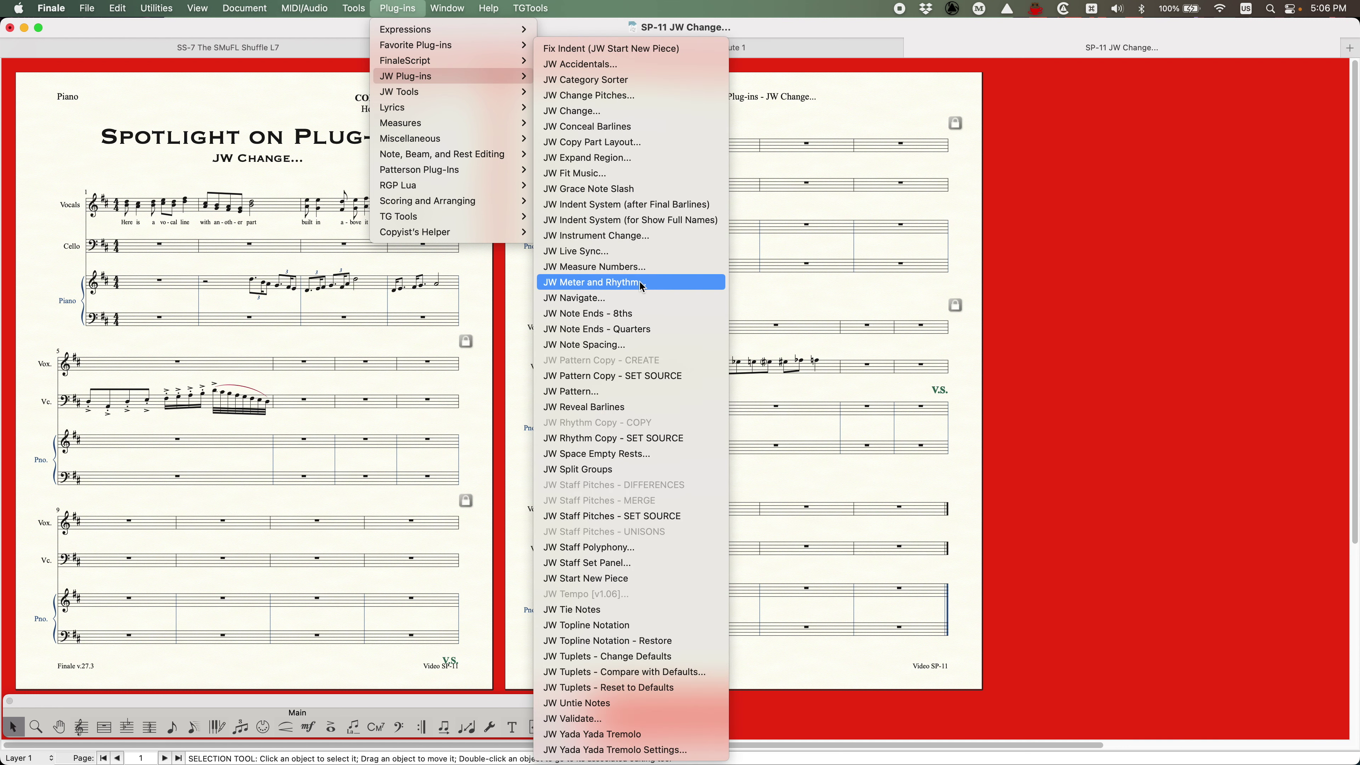
click(652, 289)
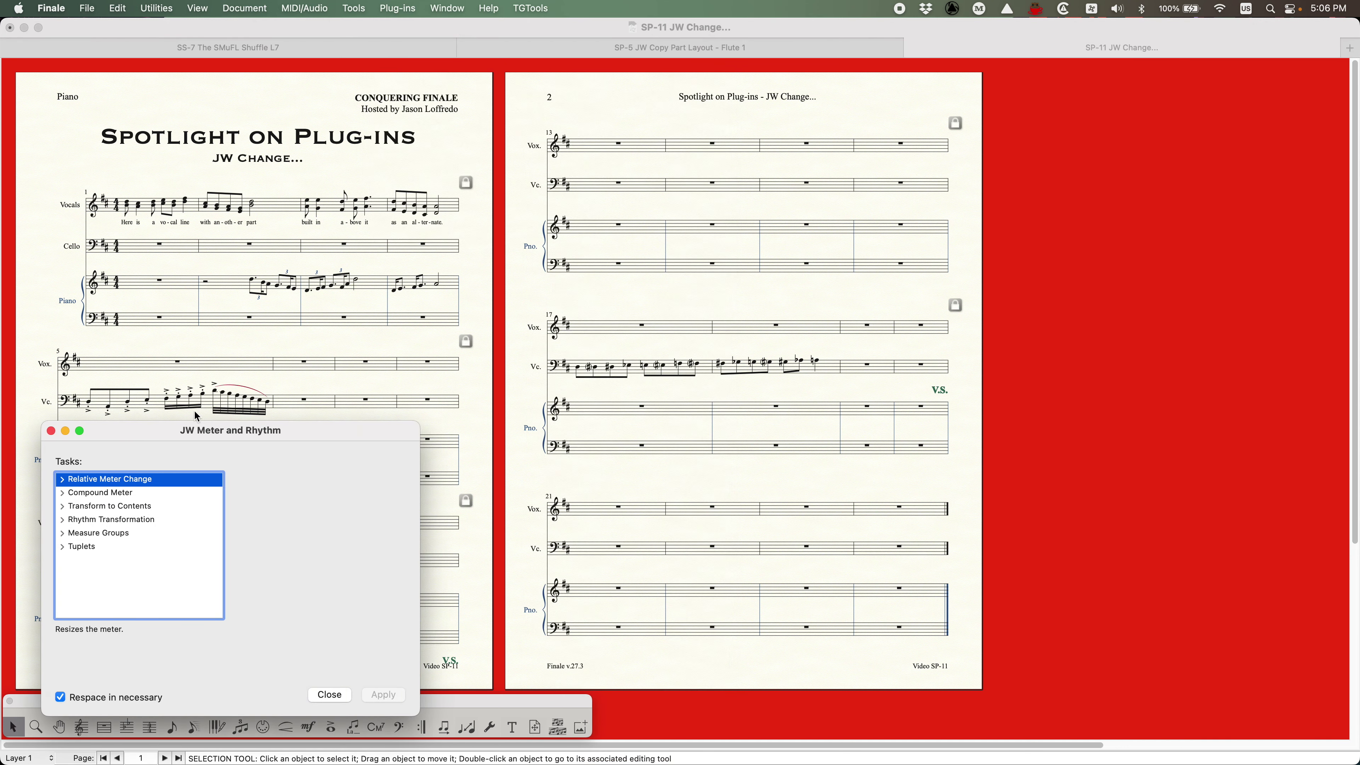
drag(321, 447, 758, 170)
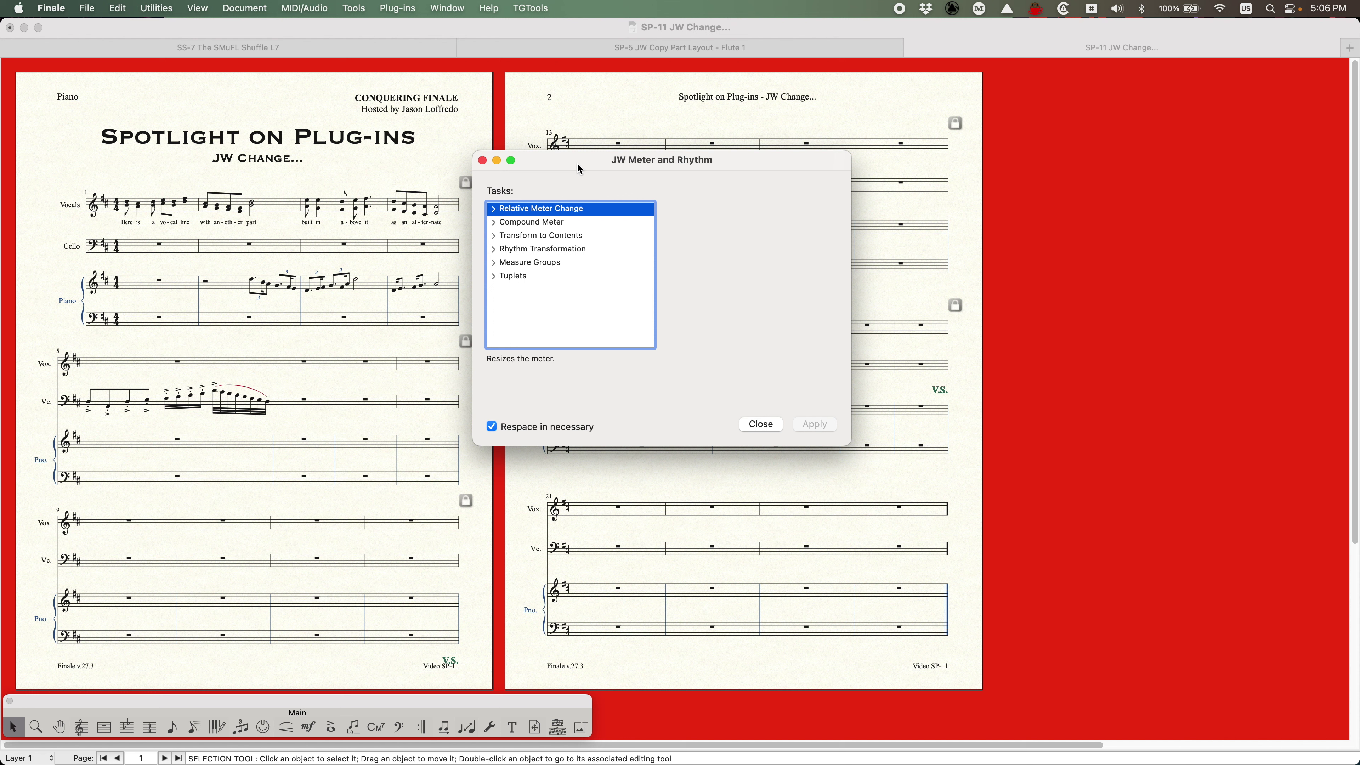
mouse_move(578, 167)
mouse_down()
mouse_move(547, 151)
mouse_move(557, 161)
mouse_up()
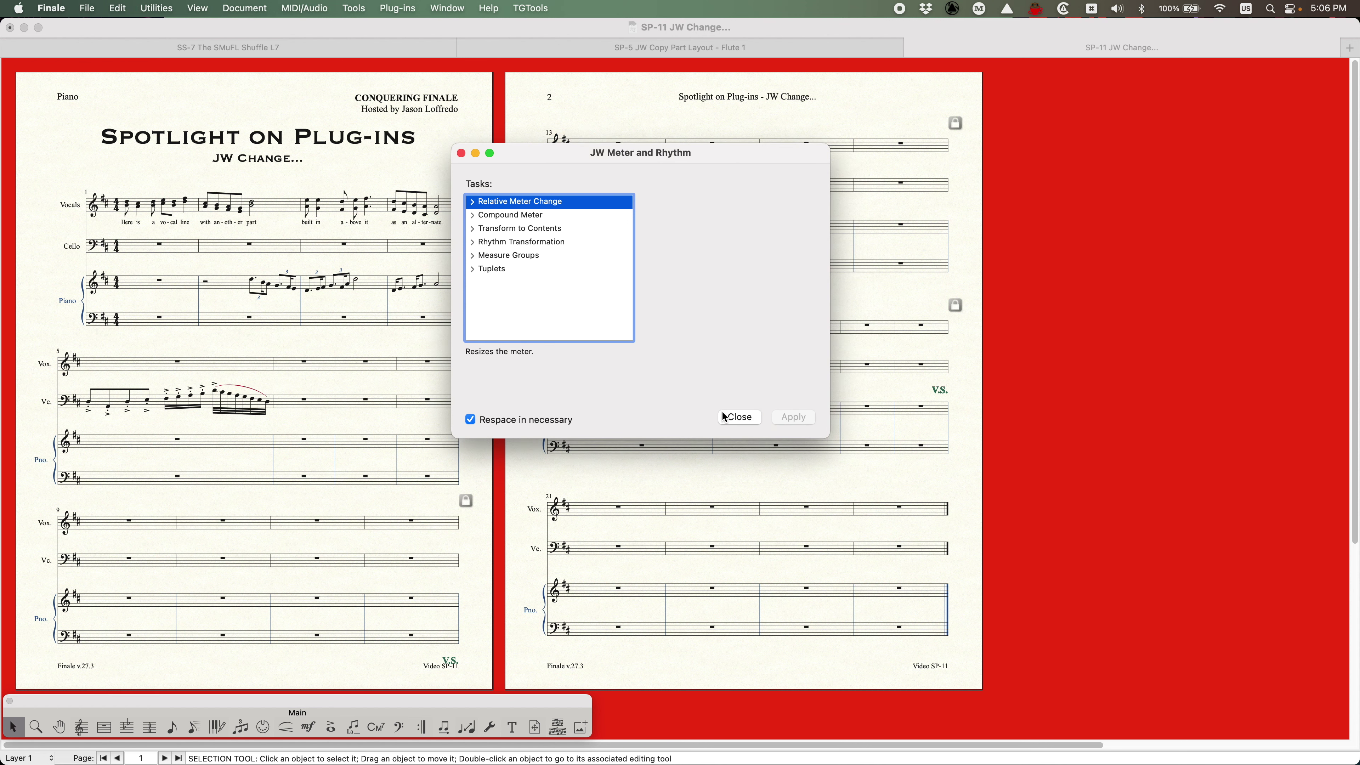
click(739, 418)
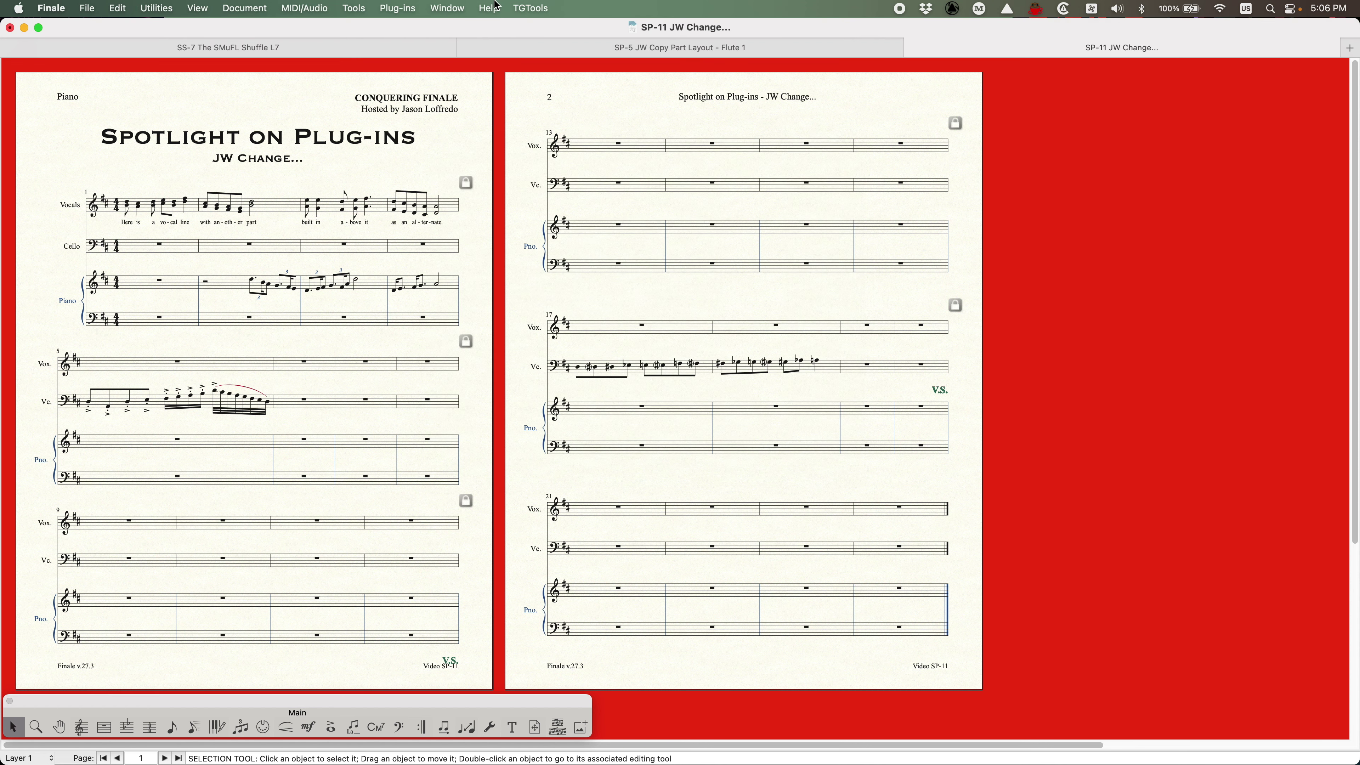
Open JW Copy Part Layout from the JW Tools collection, view its window over the score and close it.
click(381, 8)
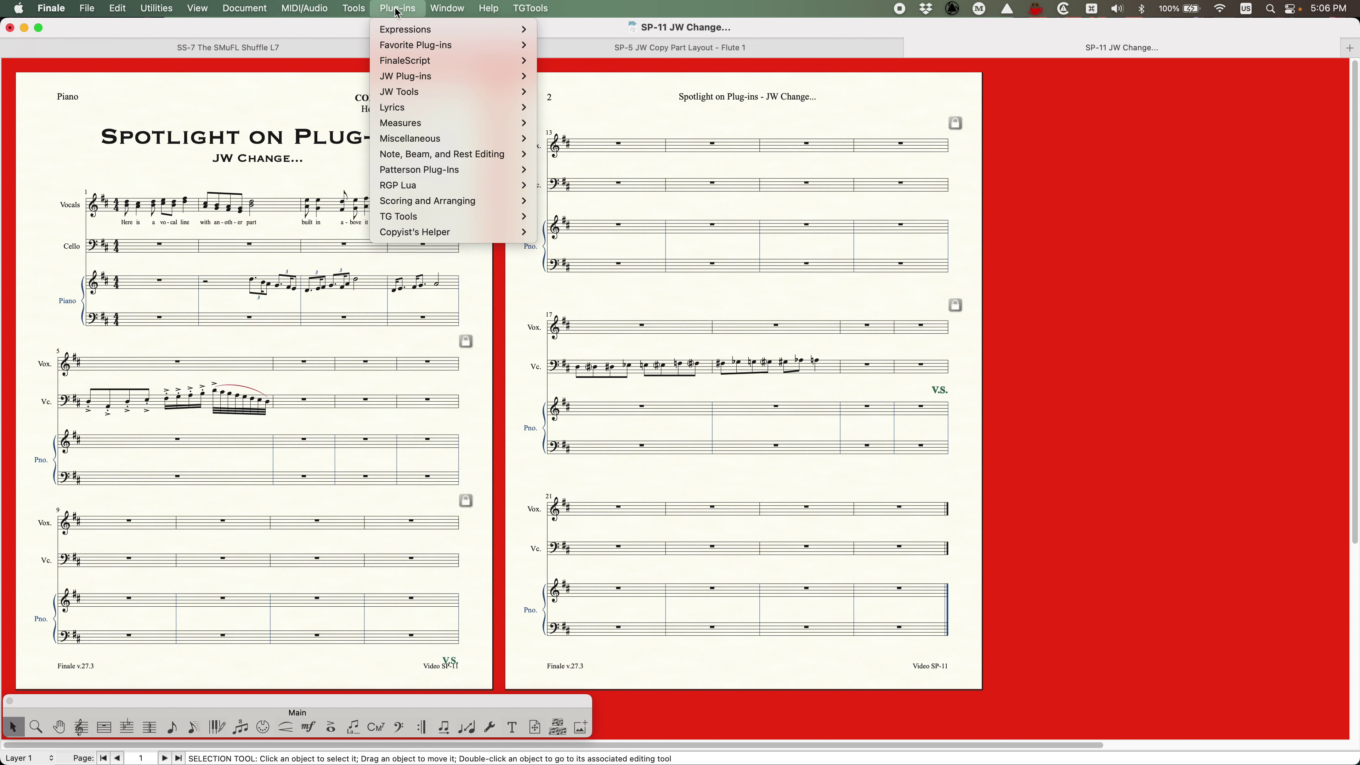
mouse_move(414, 94)
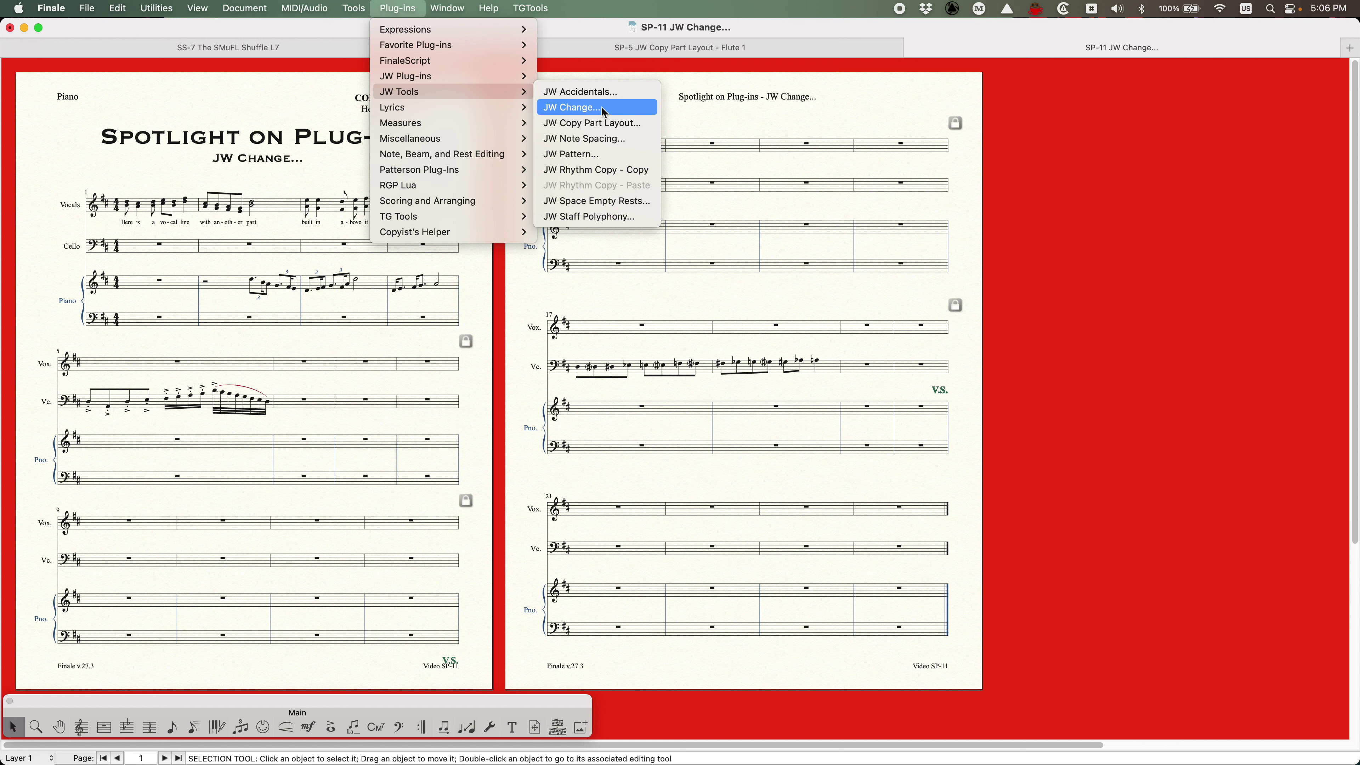
click(615, 123)
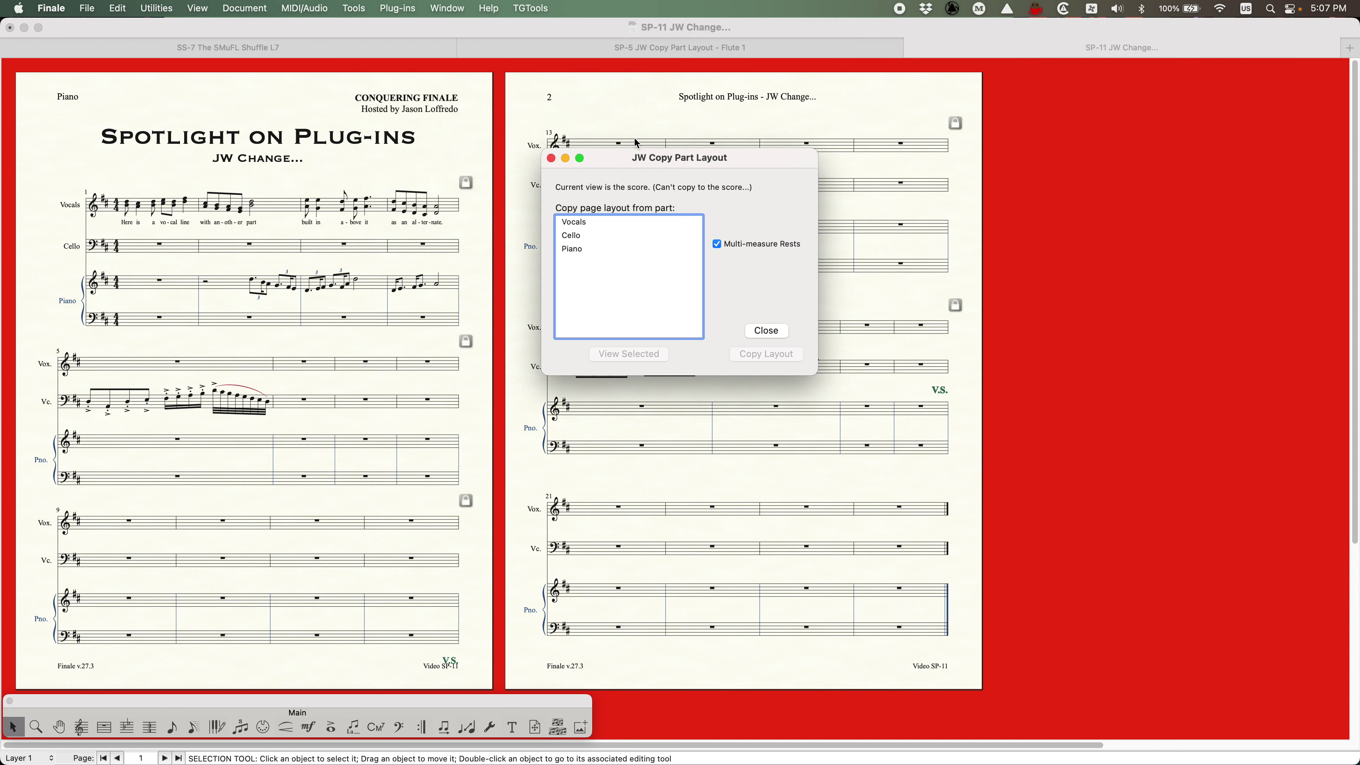
drag(648, 140, 369, 244)
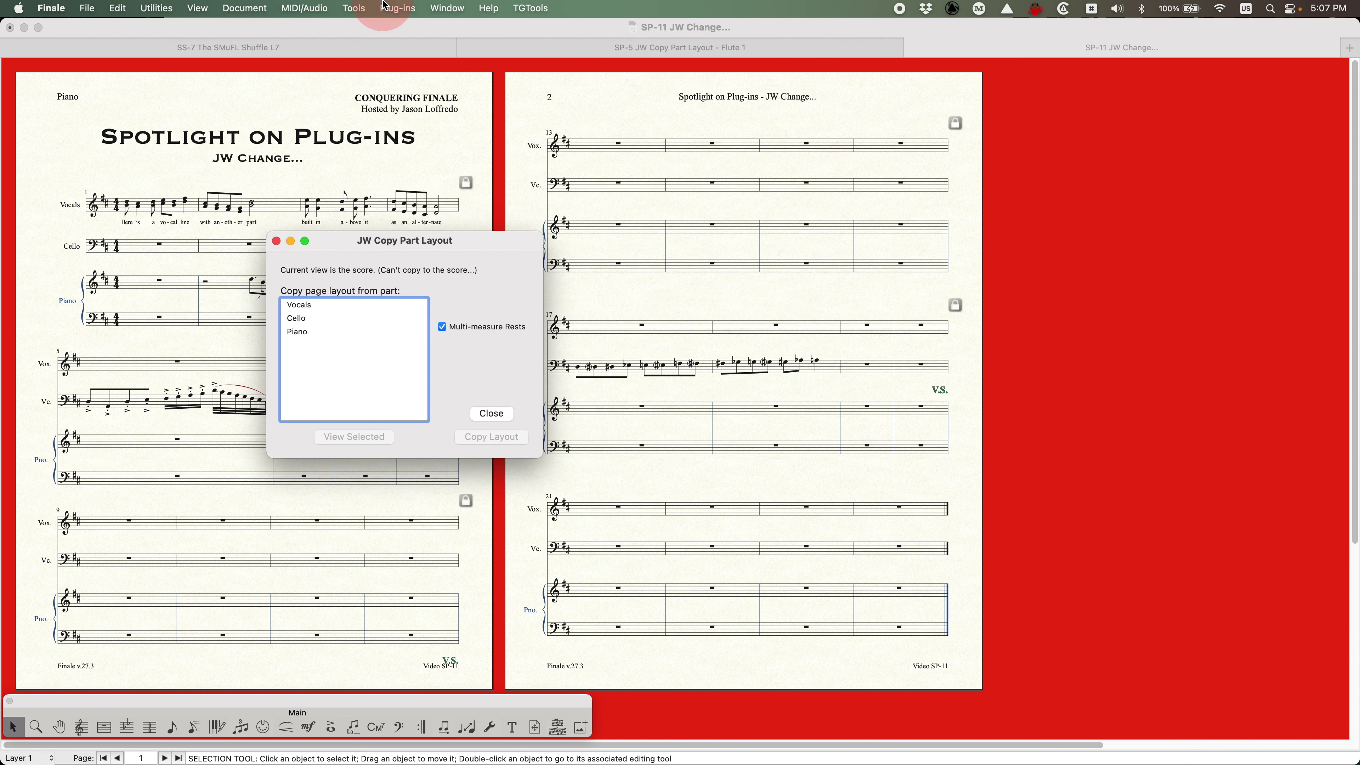
click(397, 9)
click(290, 274)
click(276, 242)
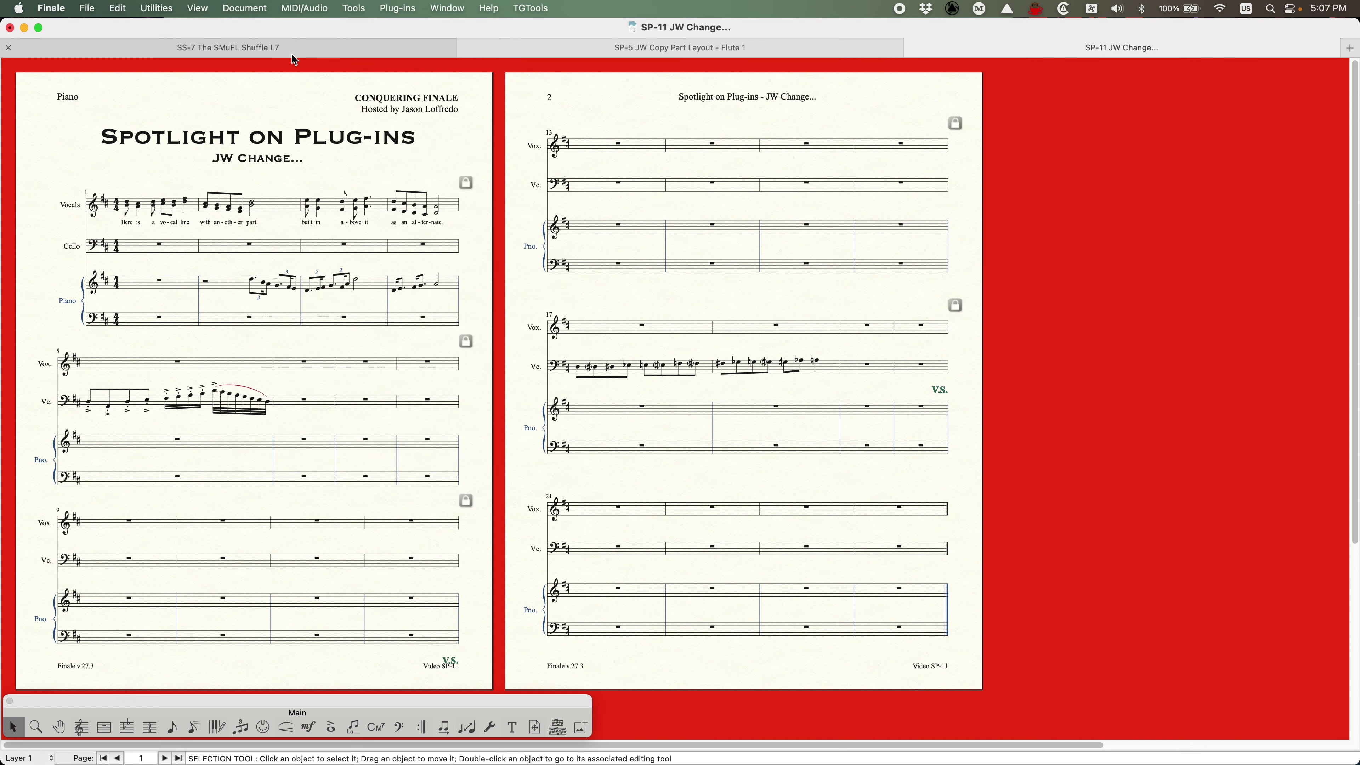
Switch to the SS-7 The SMuFL Shuffle L7 score, open JW Change from JW Tools and collapse its Articulations tasks.
click(292, 51)
click(396, 7)
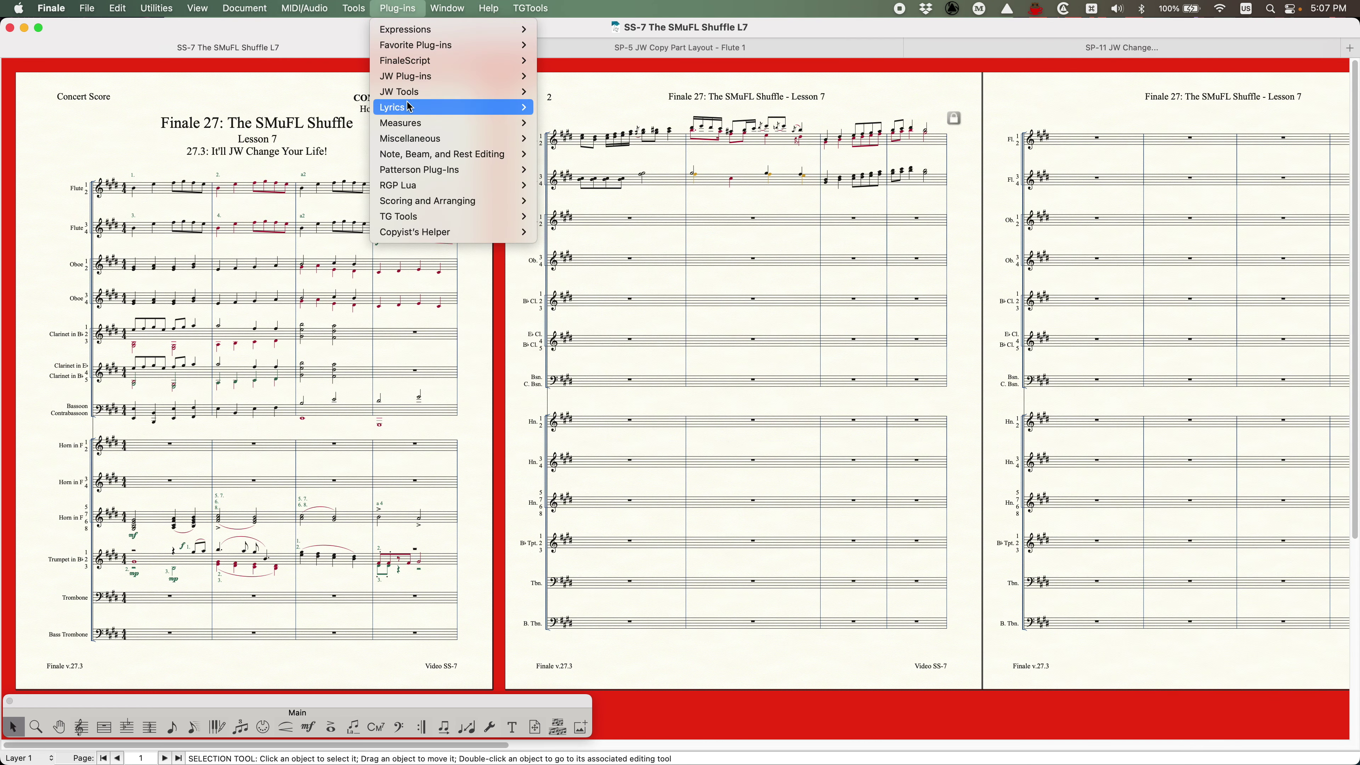
click(580, 108)
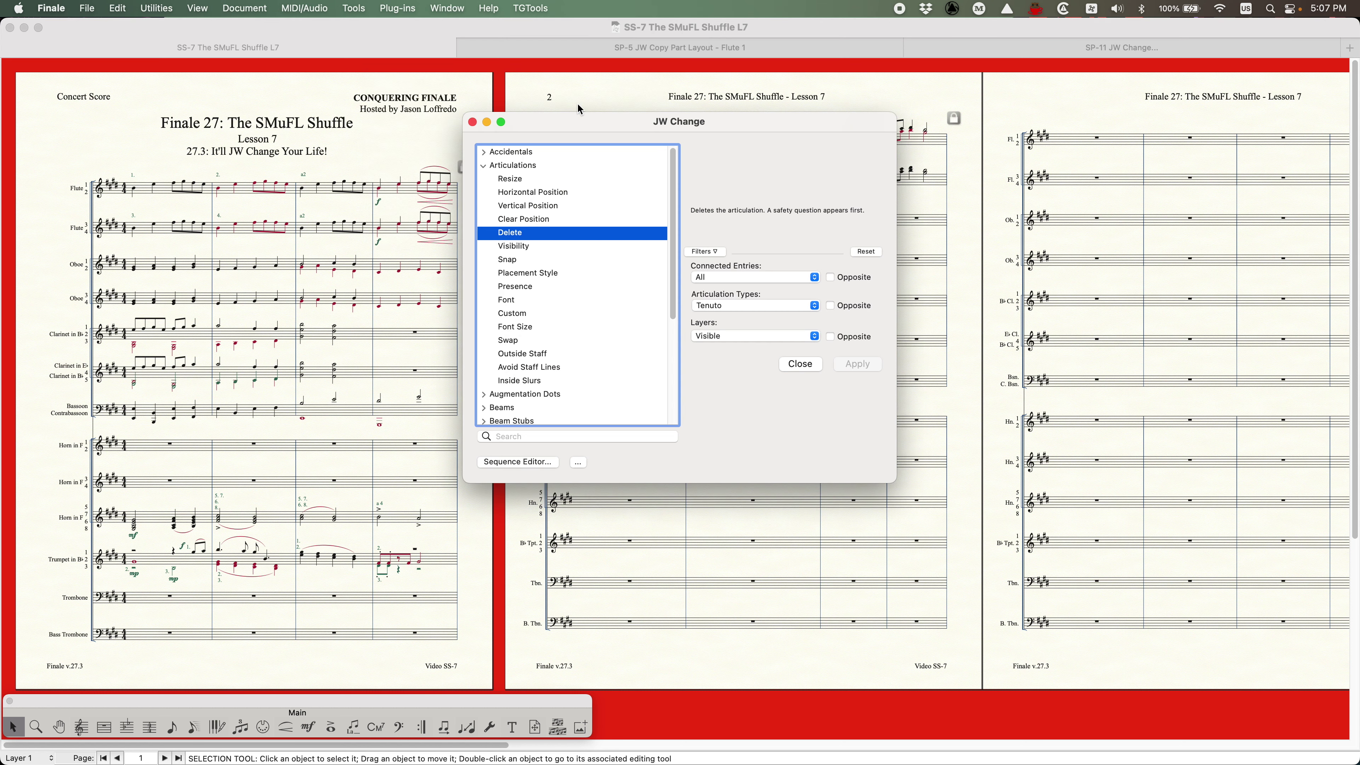
drag(584, 129, 389, 146)
click(289, 182)
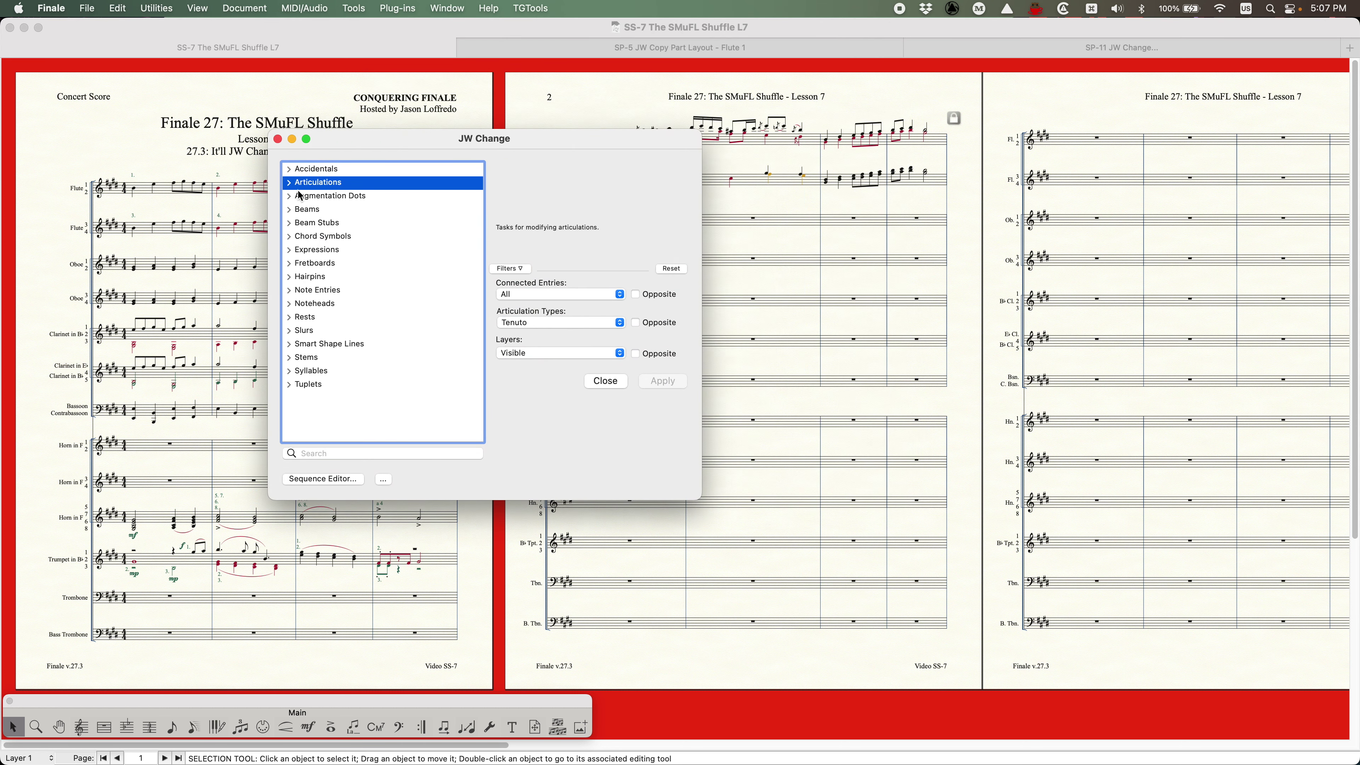
Open the JW Plug-ins version of JW Change beside the JW Tools version and collapse its Slurs tasks.
click(403, 7)
mouse_move(452, 76)
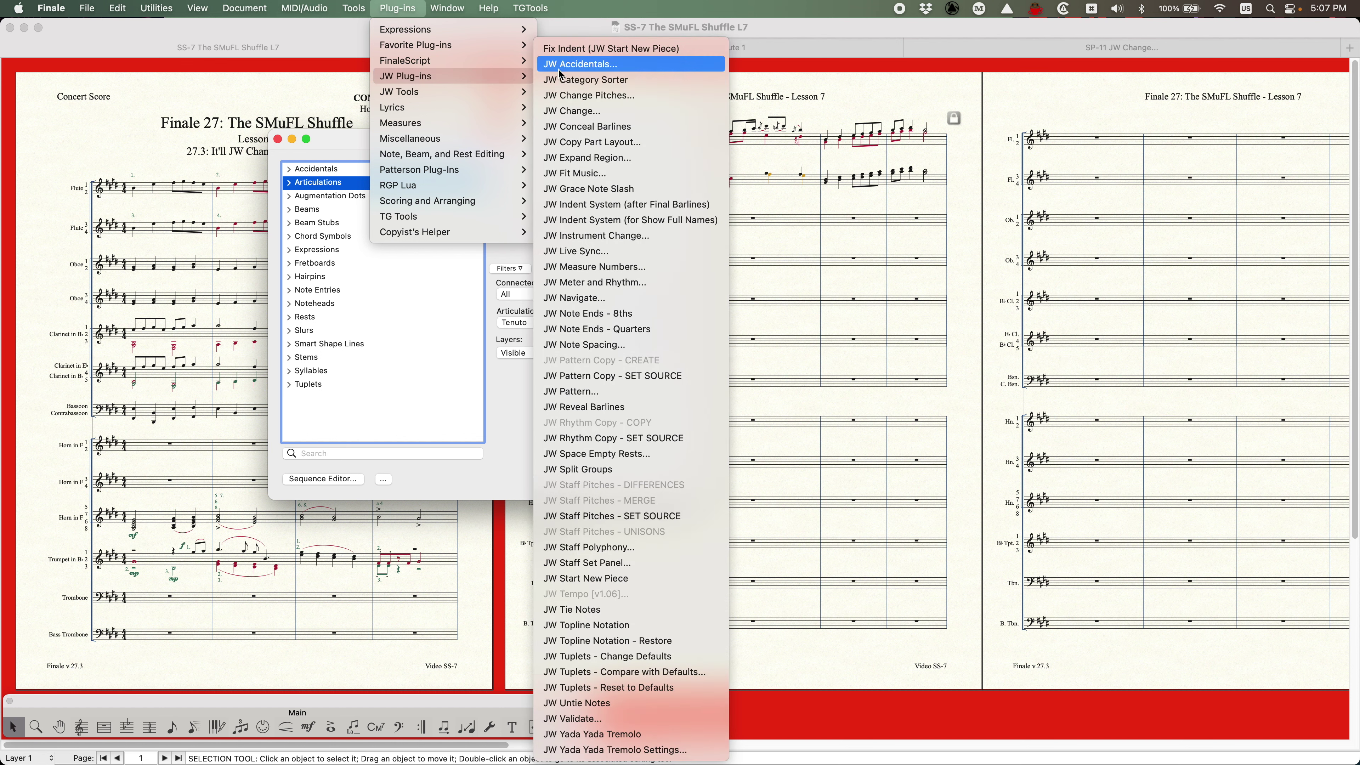
click(594, 111)
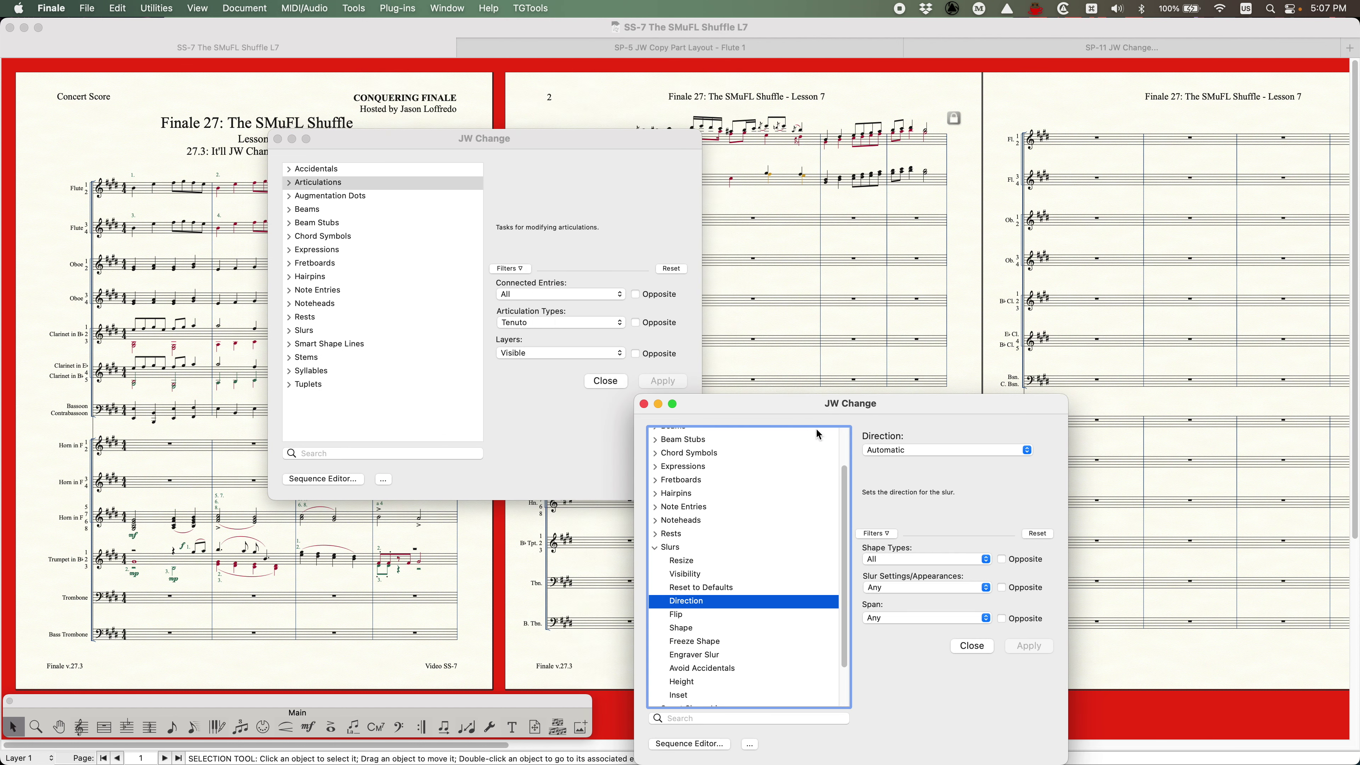
click(801, 403)
drag(801, 402, 869, 138)
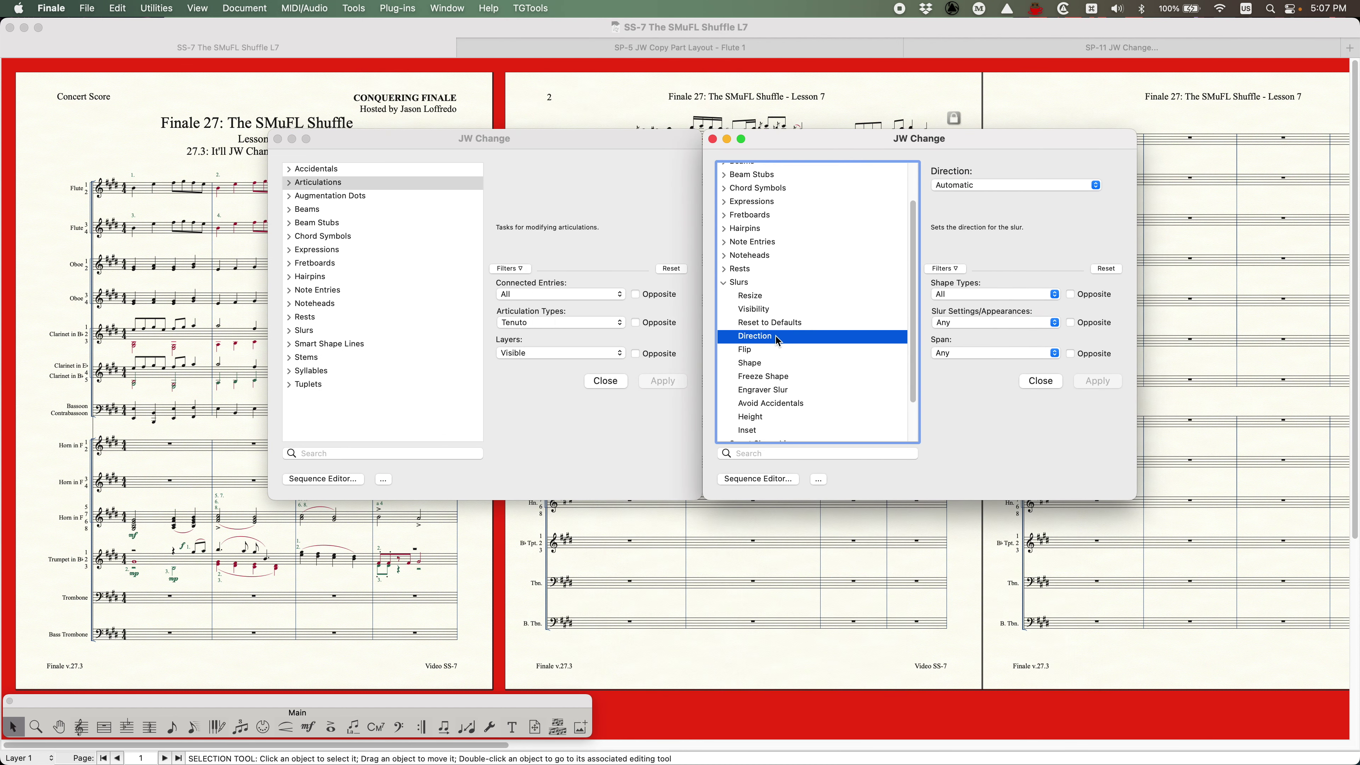
click(730, 285)
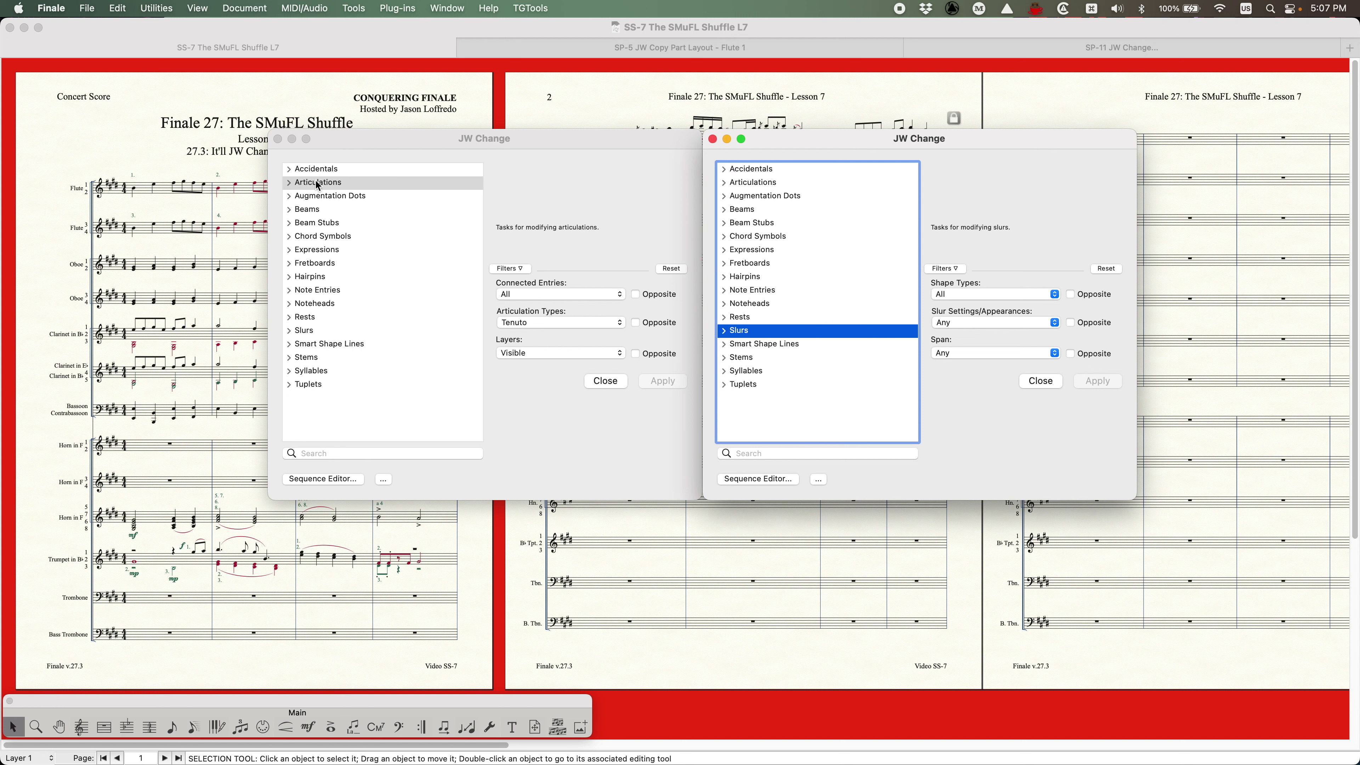
Select the Accidentals category in both JW Change windows and compare the two versions side by side.
click(774, 170)
click(320, 176)
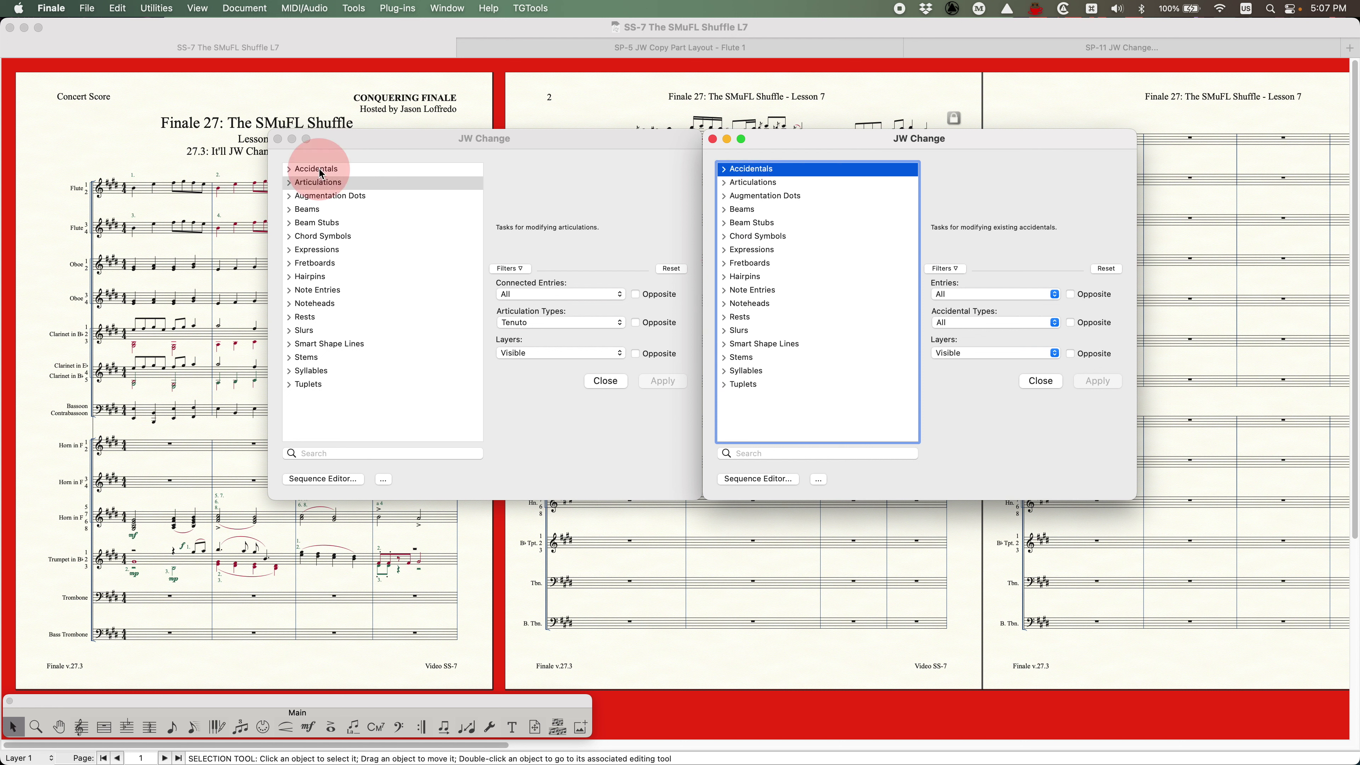
click(319, 170)
mouse_move(583, 146)
mouse_down()
mouse_move(556, 139)
mouse_move(588, 145)
mouse_up()
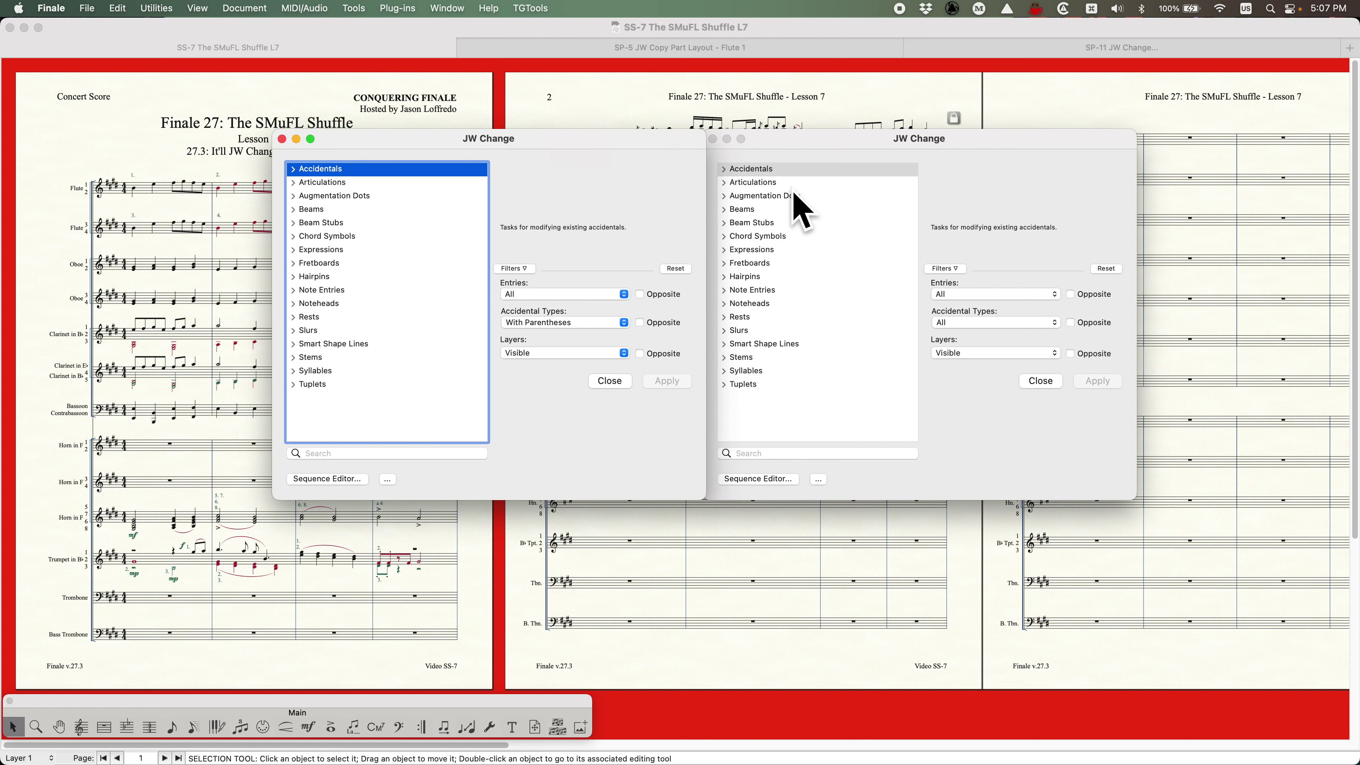
click(784, 137)
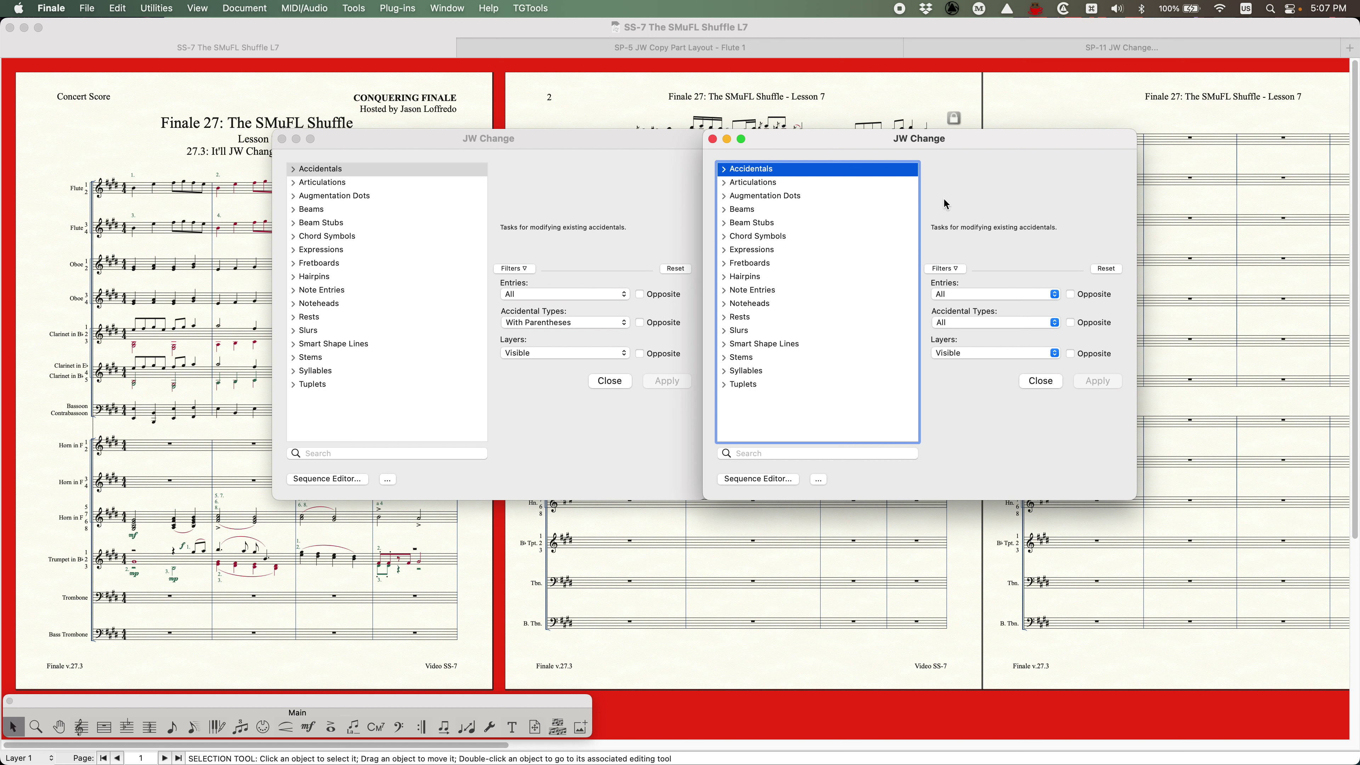
click(424, 142)
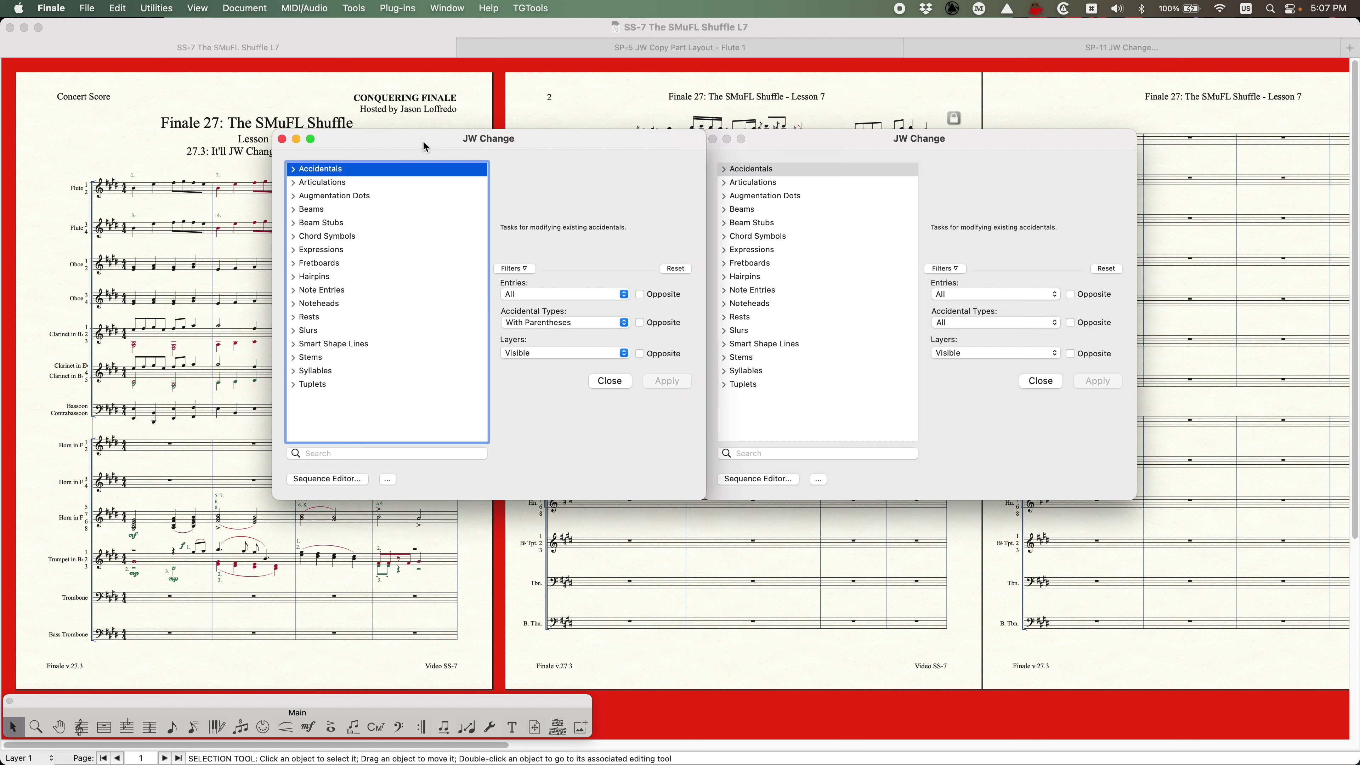
drag(621, 133, 619, 136)
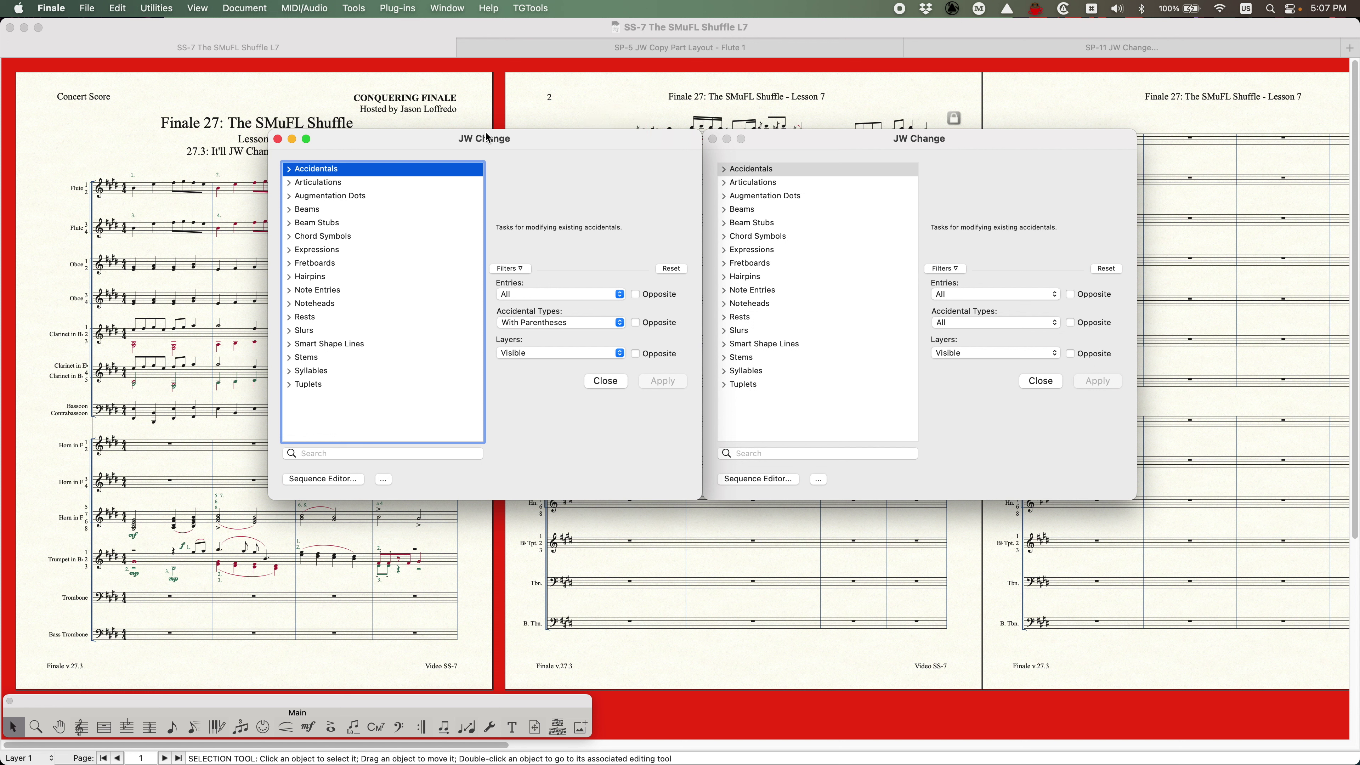
Close both JW Change windows.
click(713, 139)
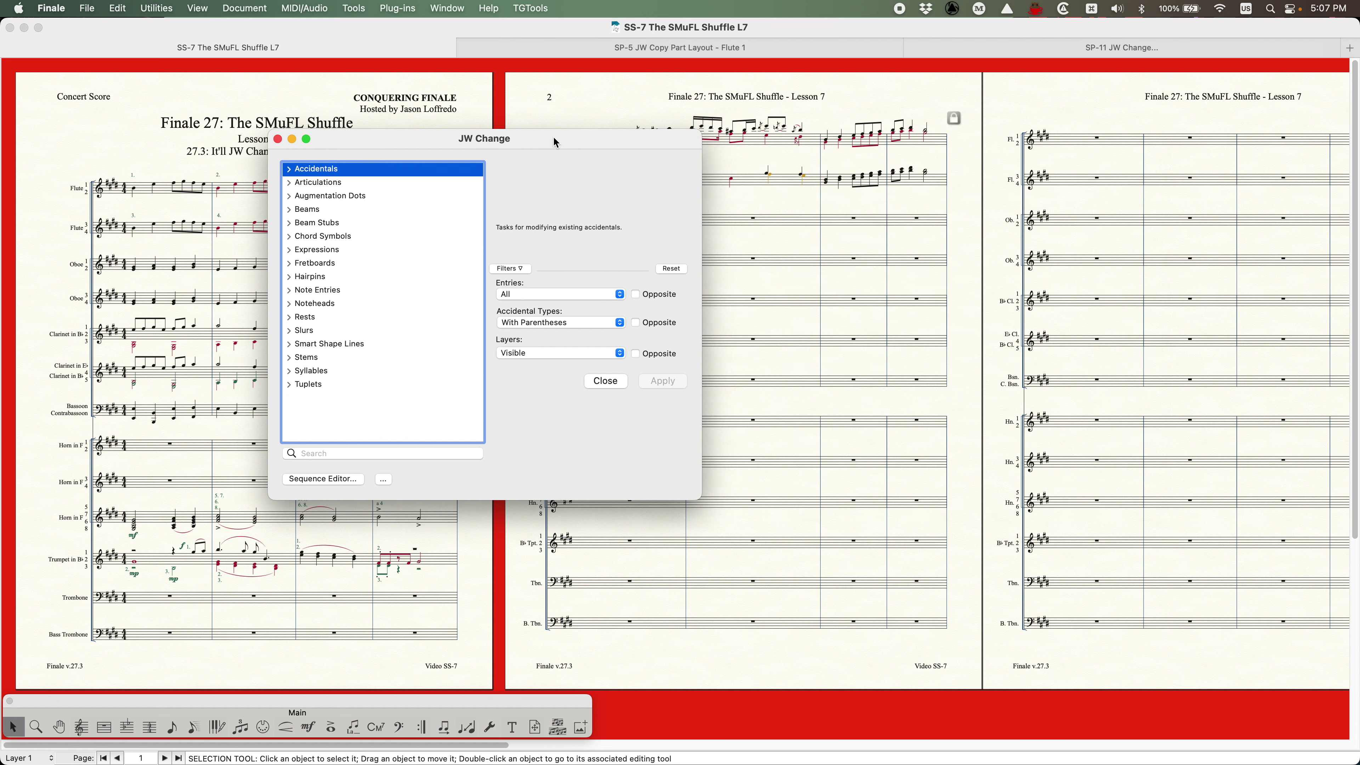
drag(552, 137, 653, 123)
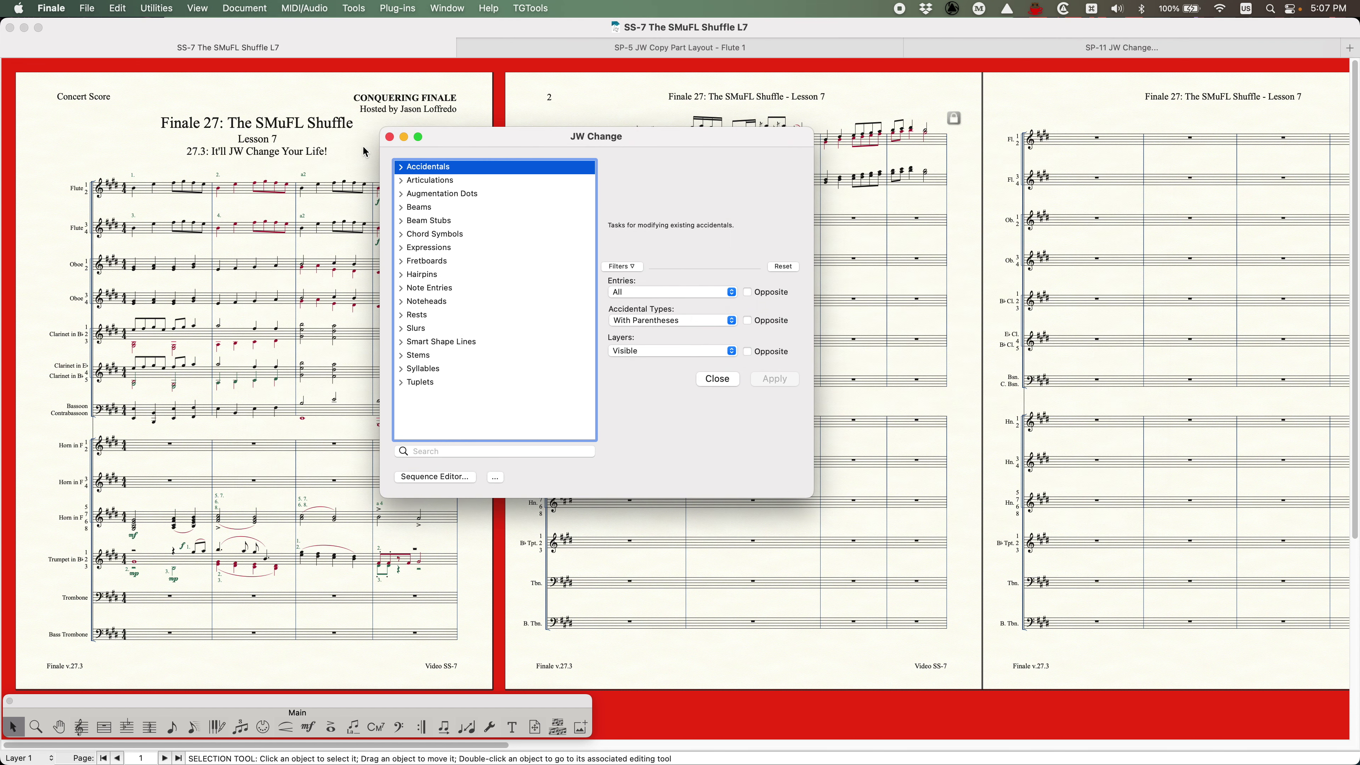
click(390, 138)
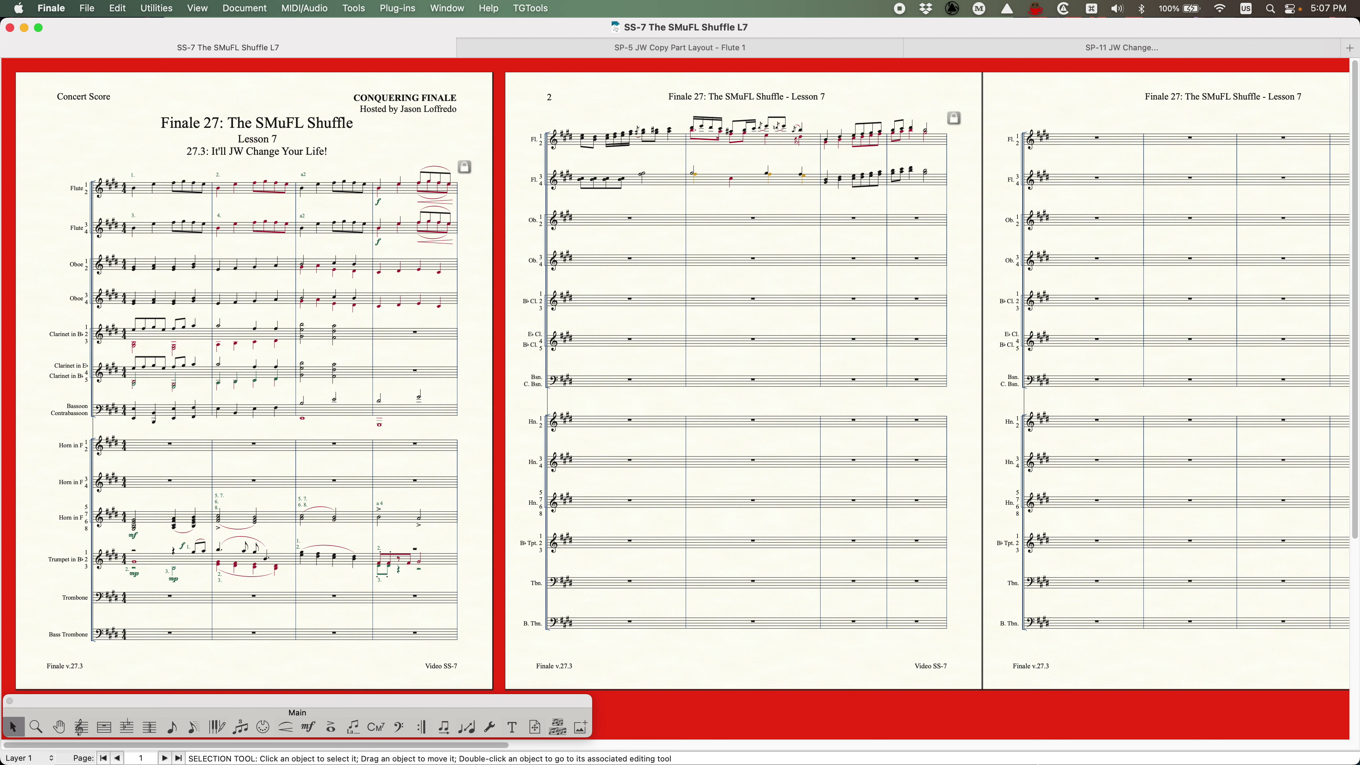
Switch to the JW Tools submenu page of the Finale manual in Safari, skim the JW Change article and return.
mouse_move(1054, 752)
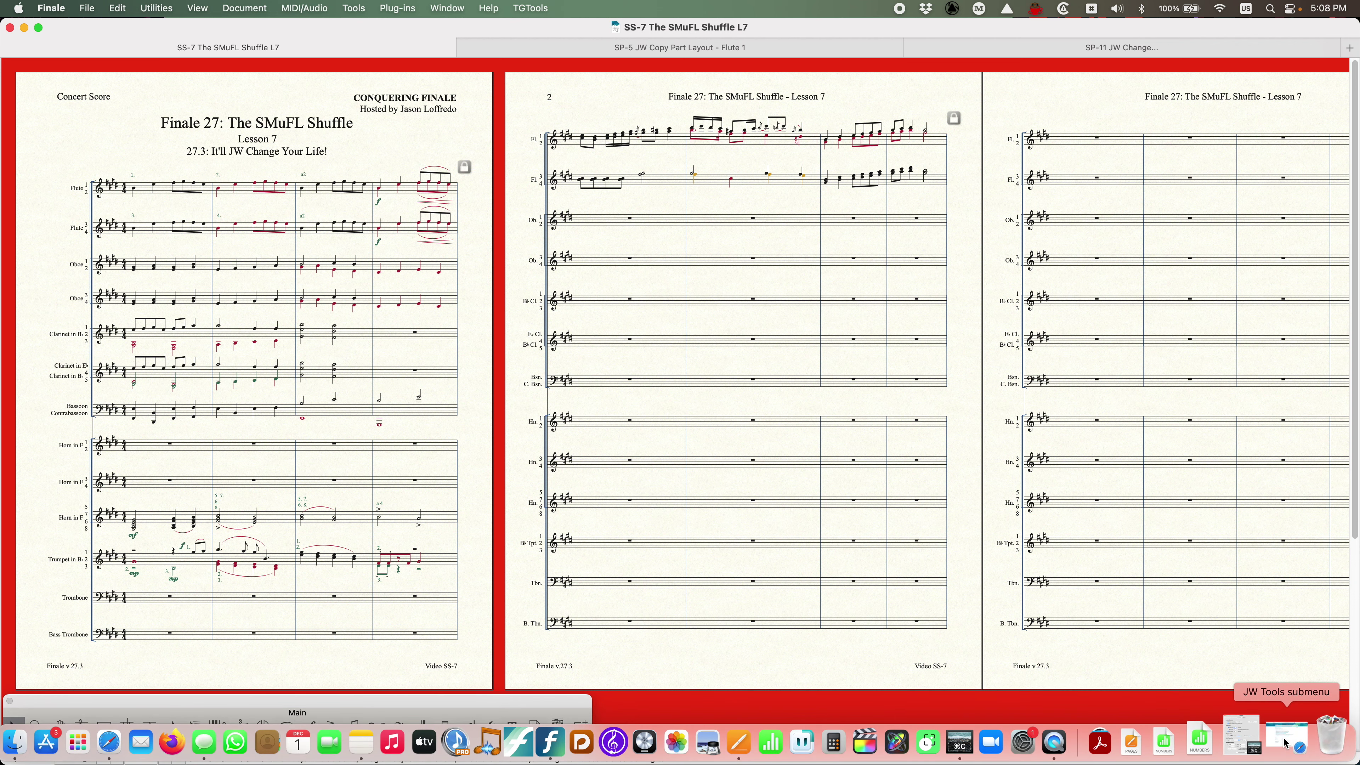
click(1286, 743)
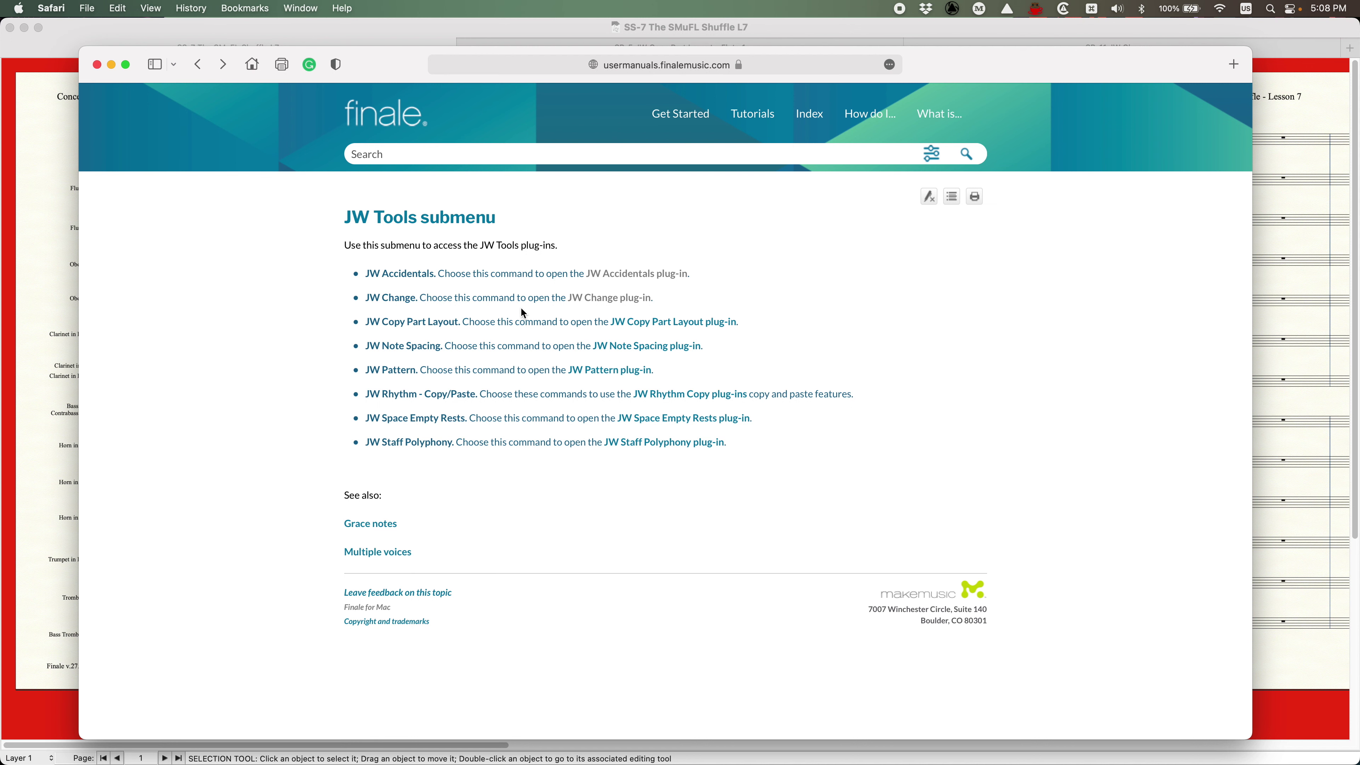
click(632, 299)
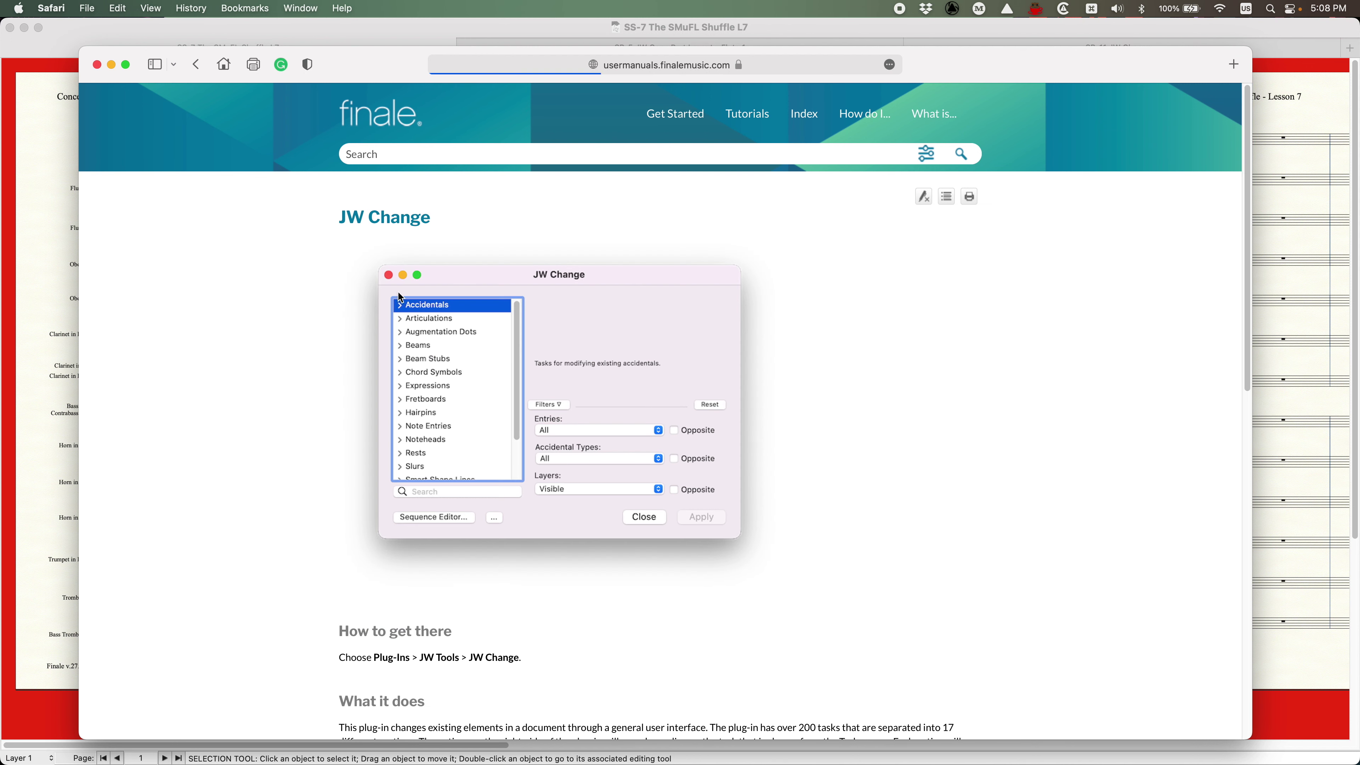
scroll(323, 381, down, 10)
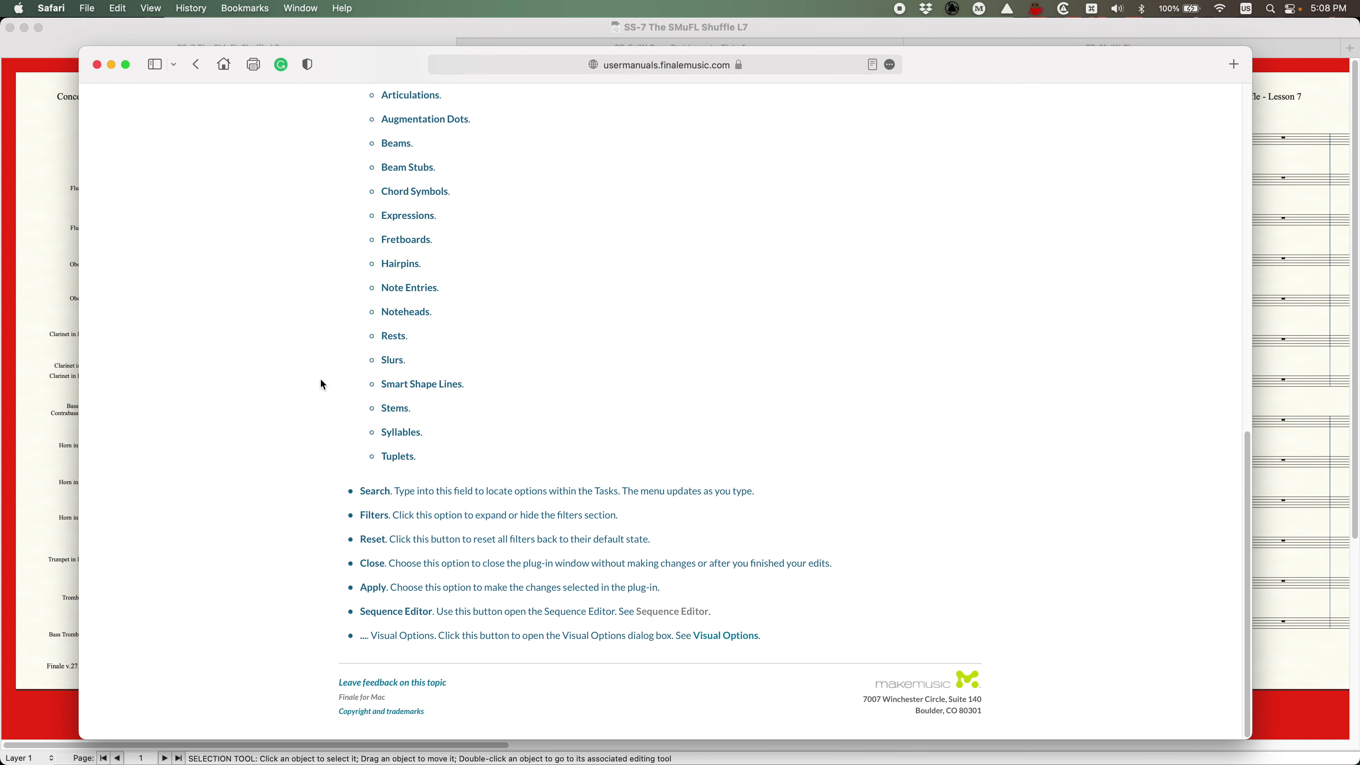
scroll(321, 386, up, 12)
click(197, 64)
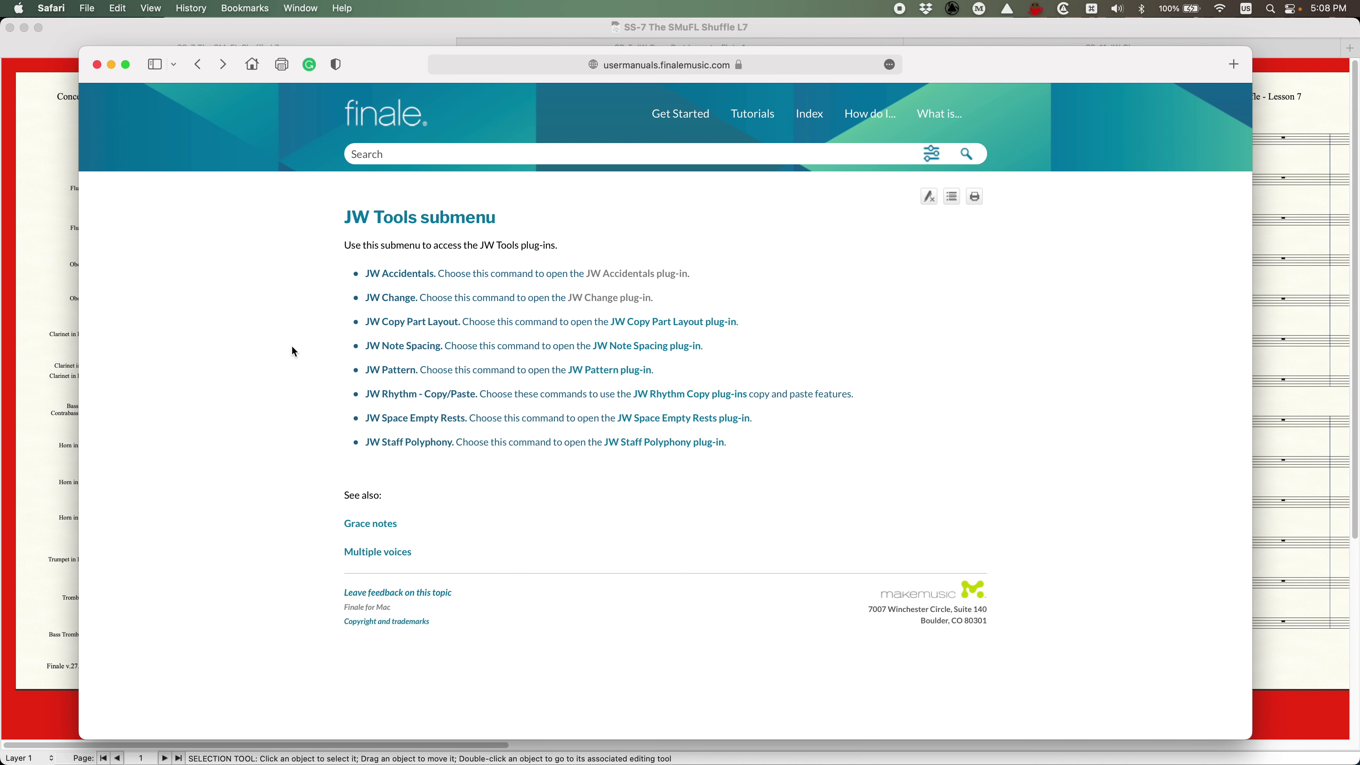
Read the JW Note Spacing plug-in article in the manual and return to the JW Tools submenu page.
click(667, 353)
scroll(292, 467, down, 6)
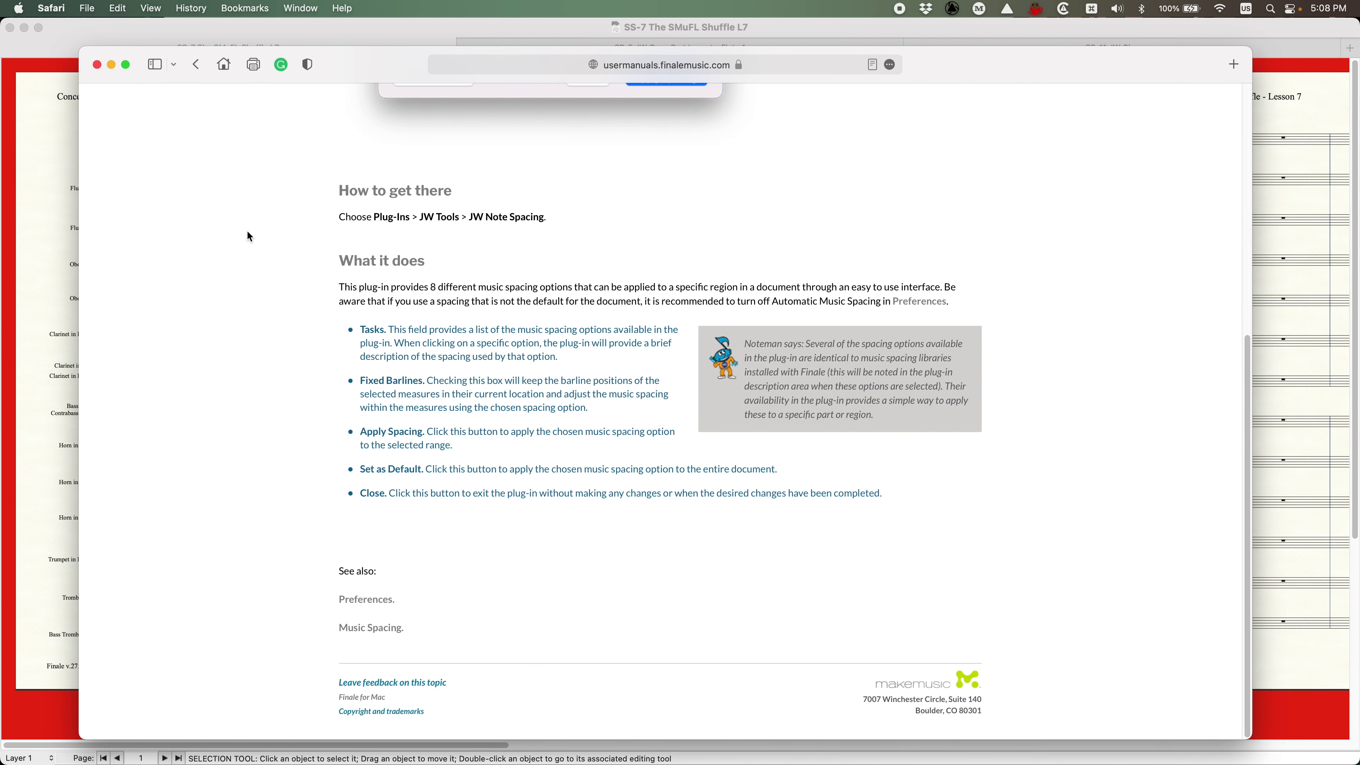
scroll(273, 442, up, 8)
scroll(274, 442, down, 6)
scroll(282, 433, up, 6)
click(196, 65)
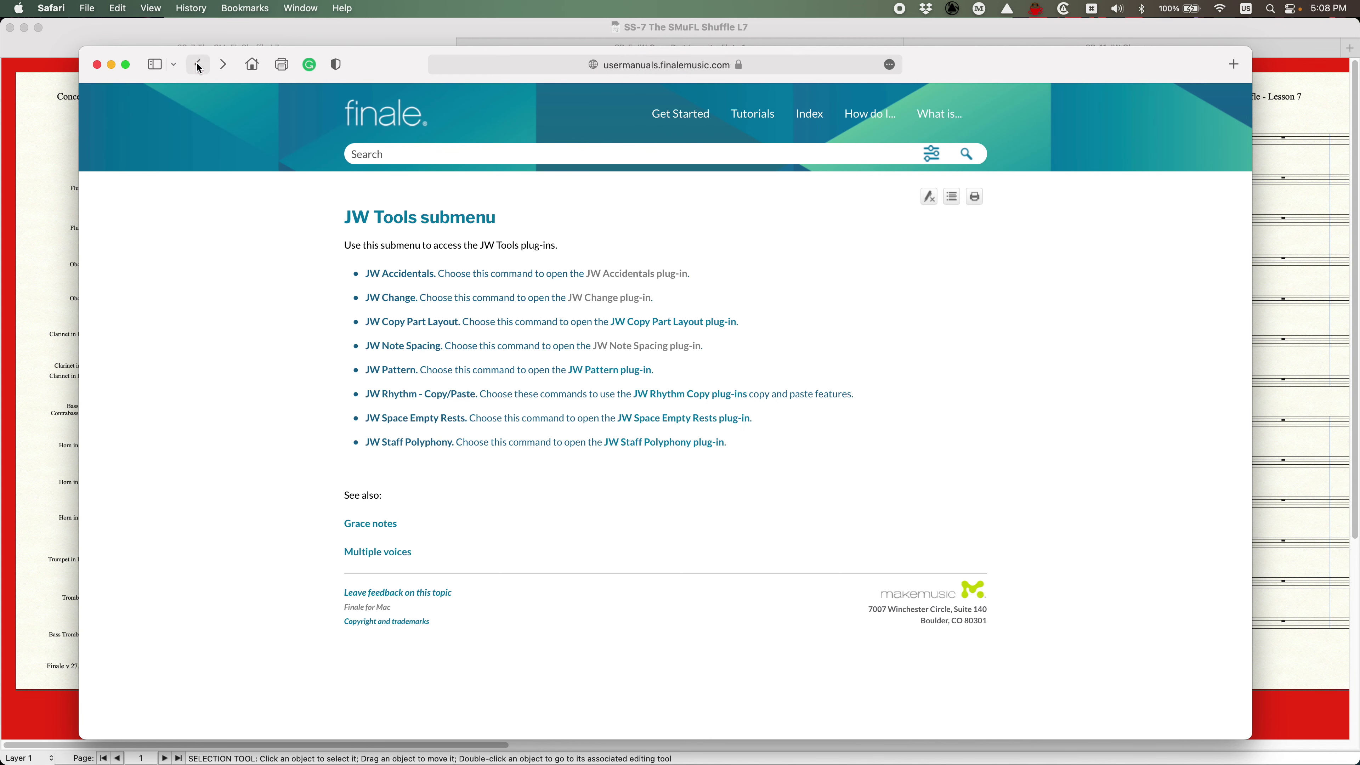
Close the Safari manual window and switch back to the SS-7 The SMuFL Shuffle L7 score in Finale.
click(112, 65)
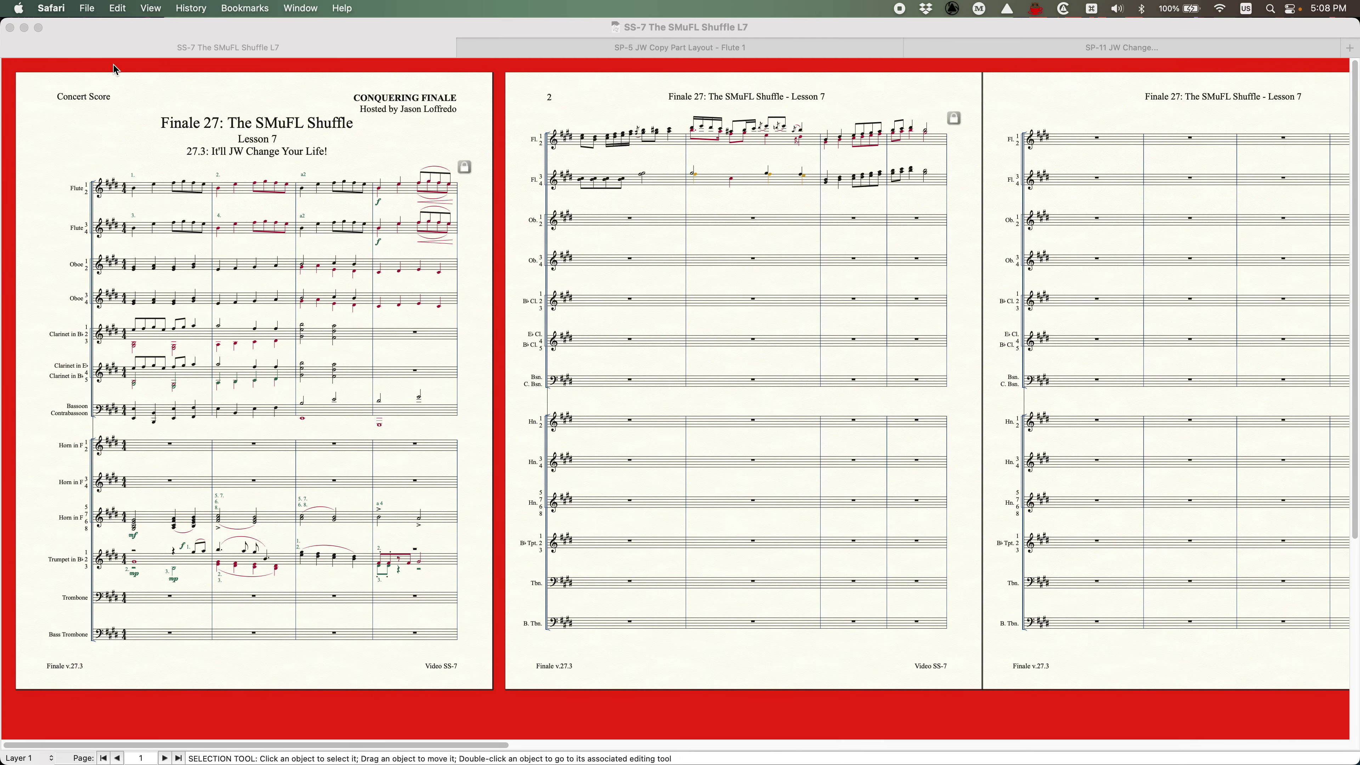
click(119, 34)
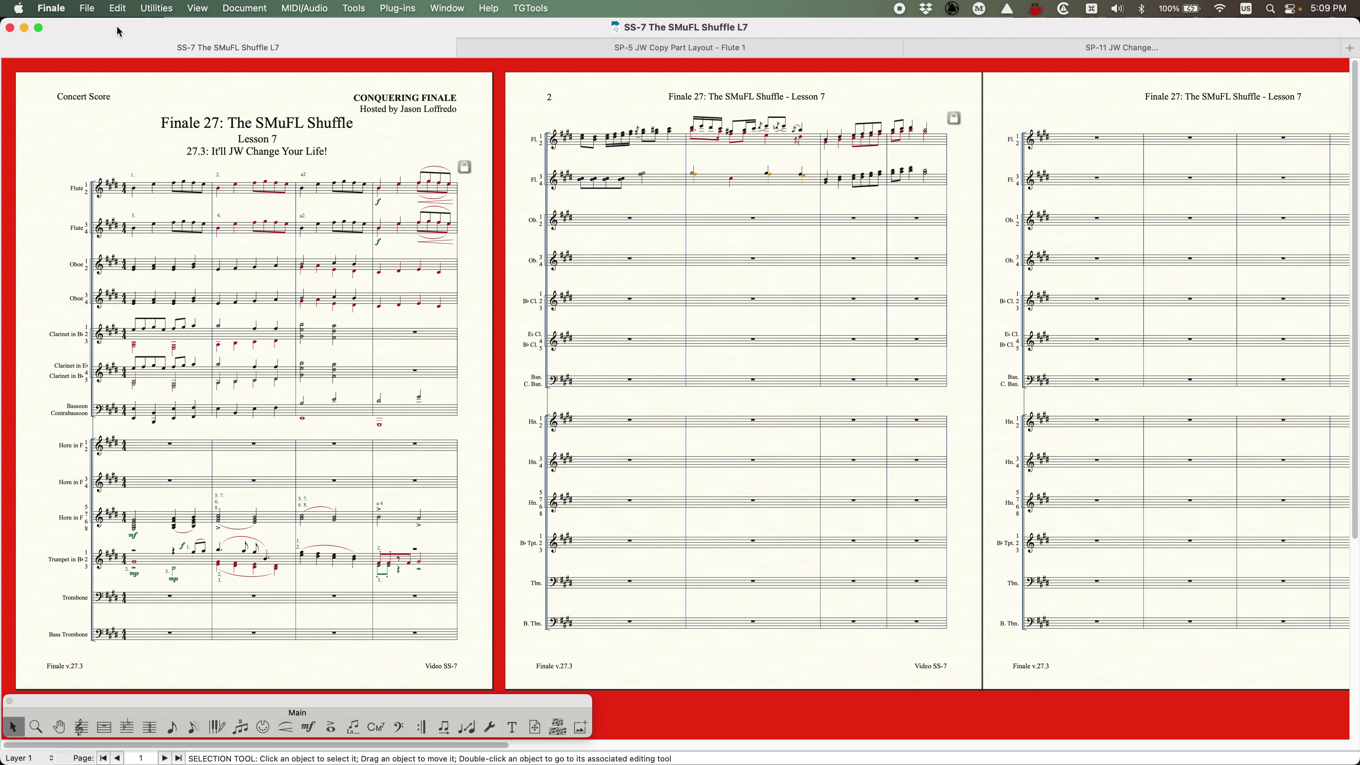
click(254, 10)
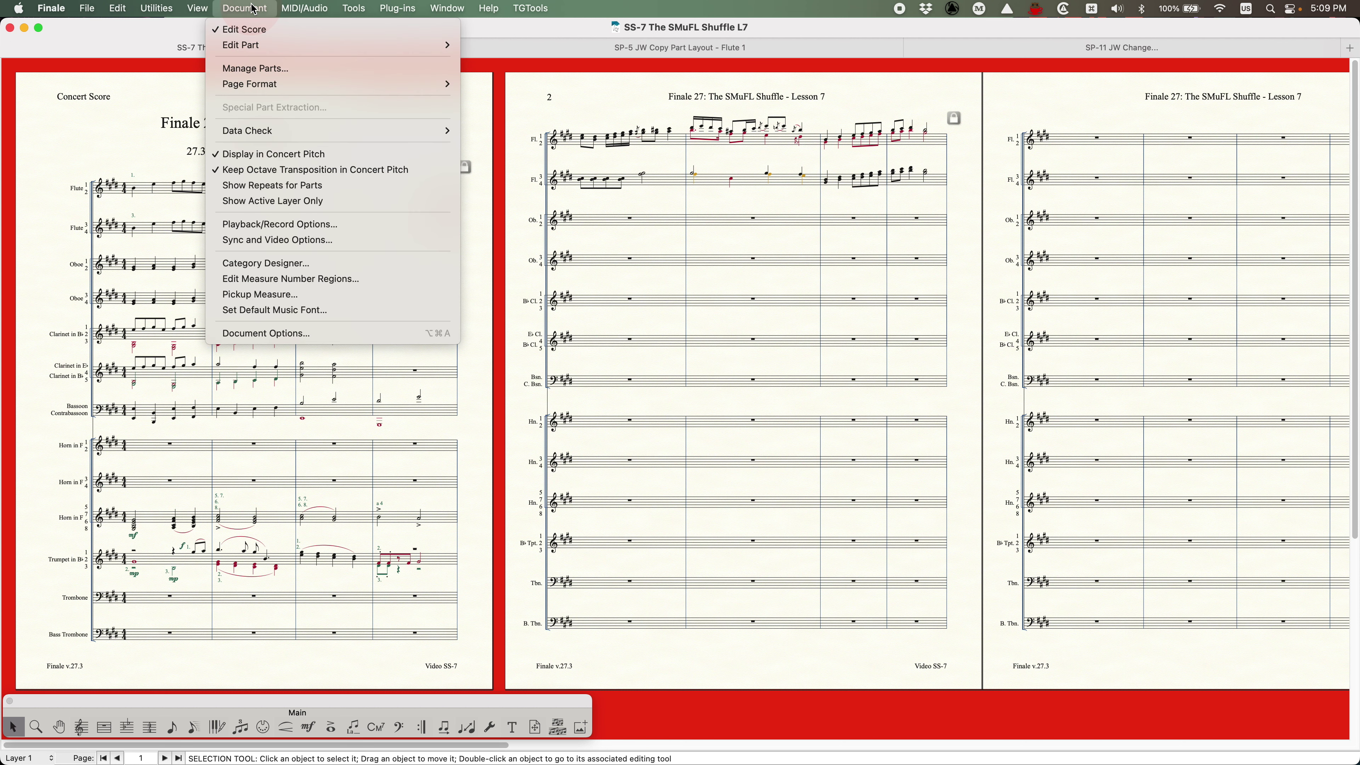
click(254, 9)
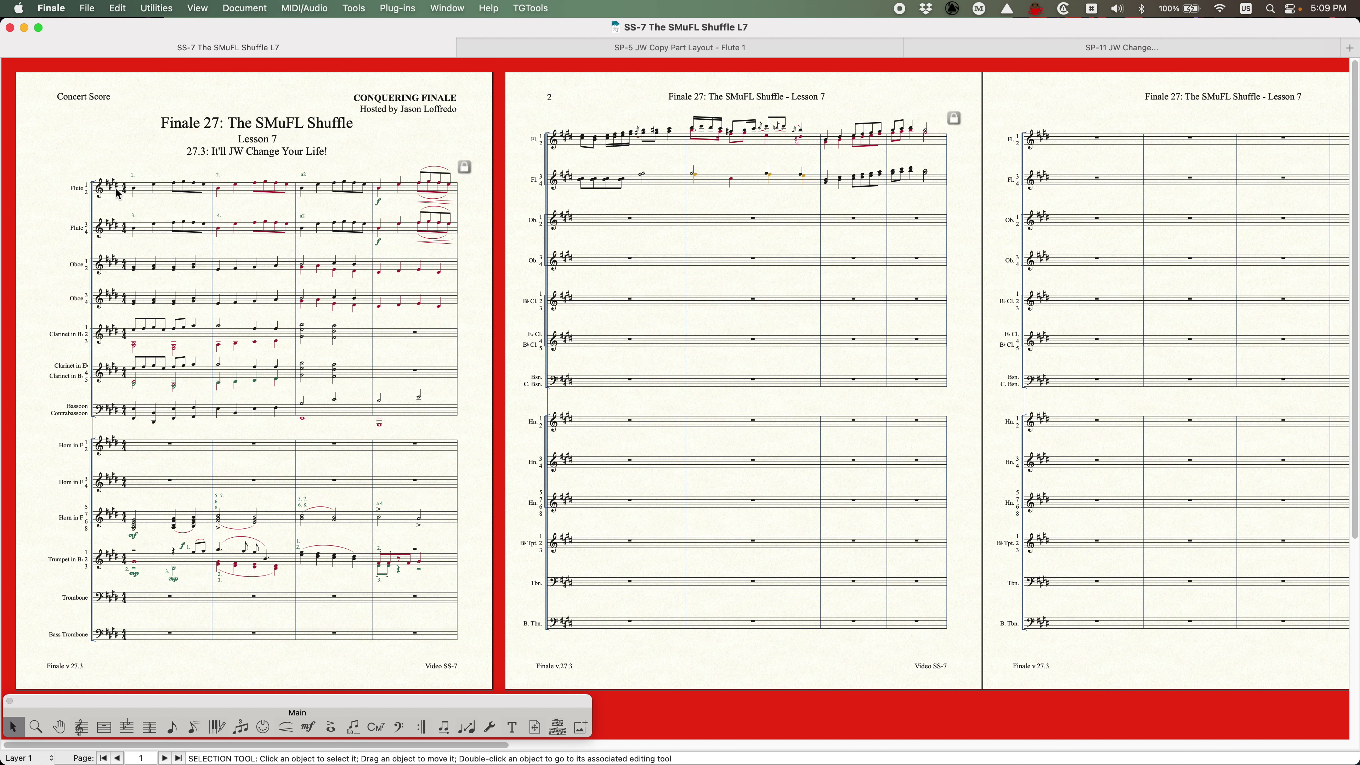
Examine the flute staves in the score and compare them with the Flute 1 and Flute 2 linked parts.
key(super+equal)
key(super+equal)
key(super+equal)
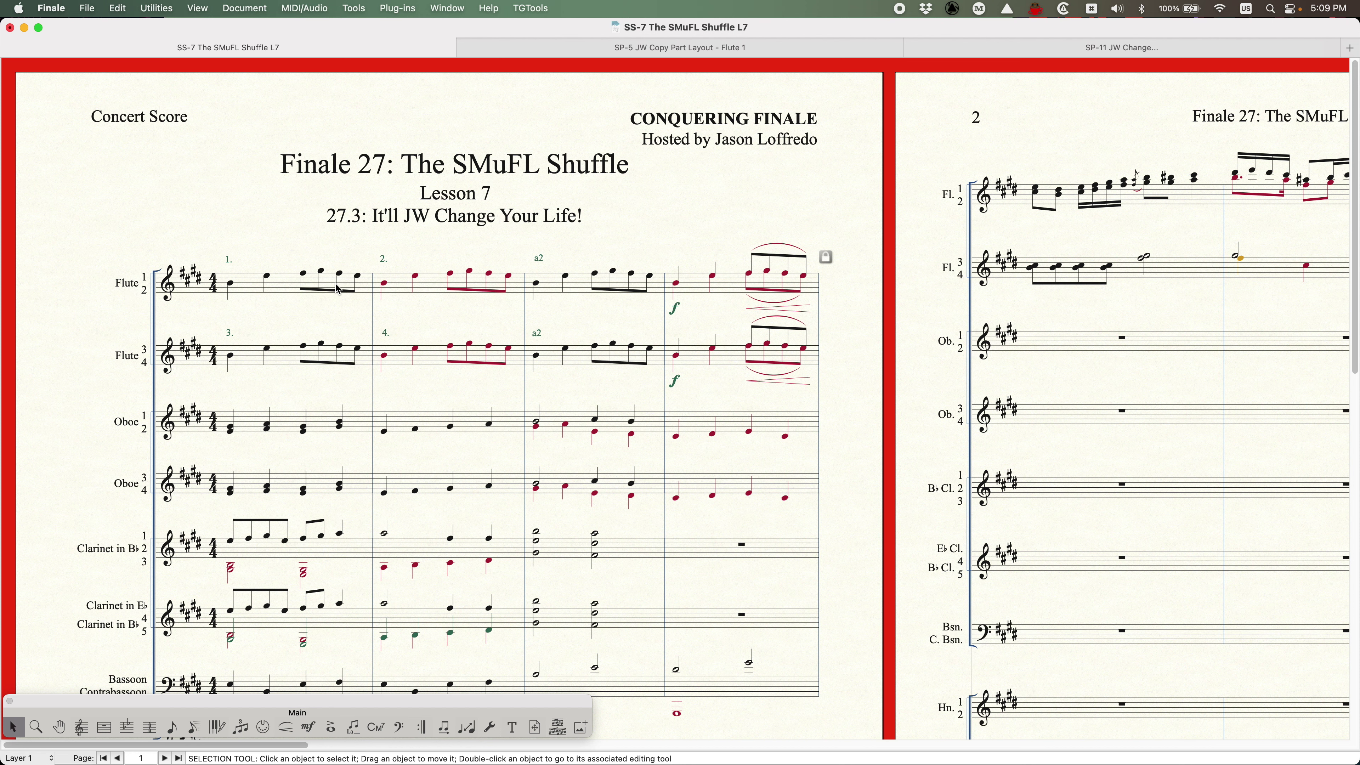
key(alt+super+period)
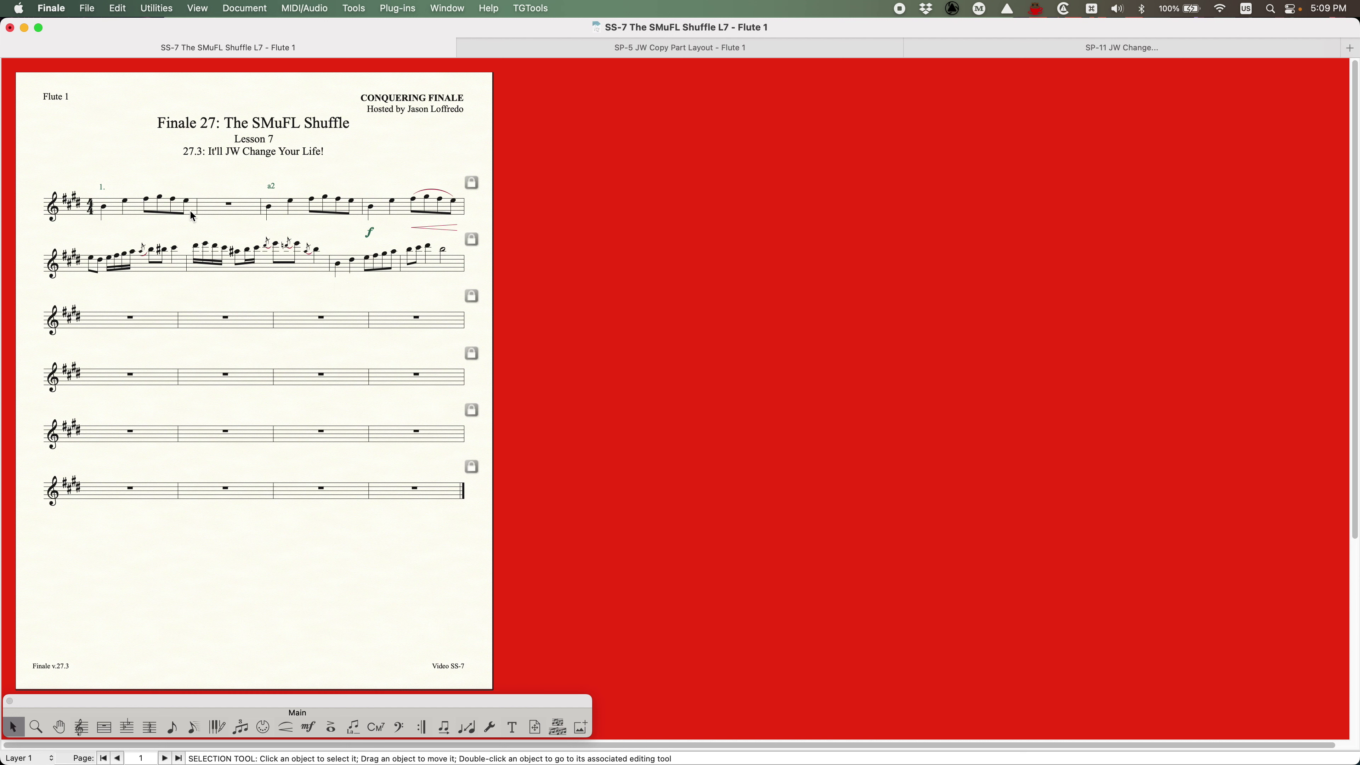
key(alt+super+period)
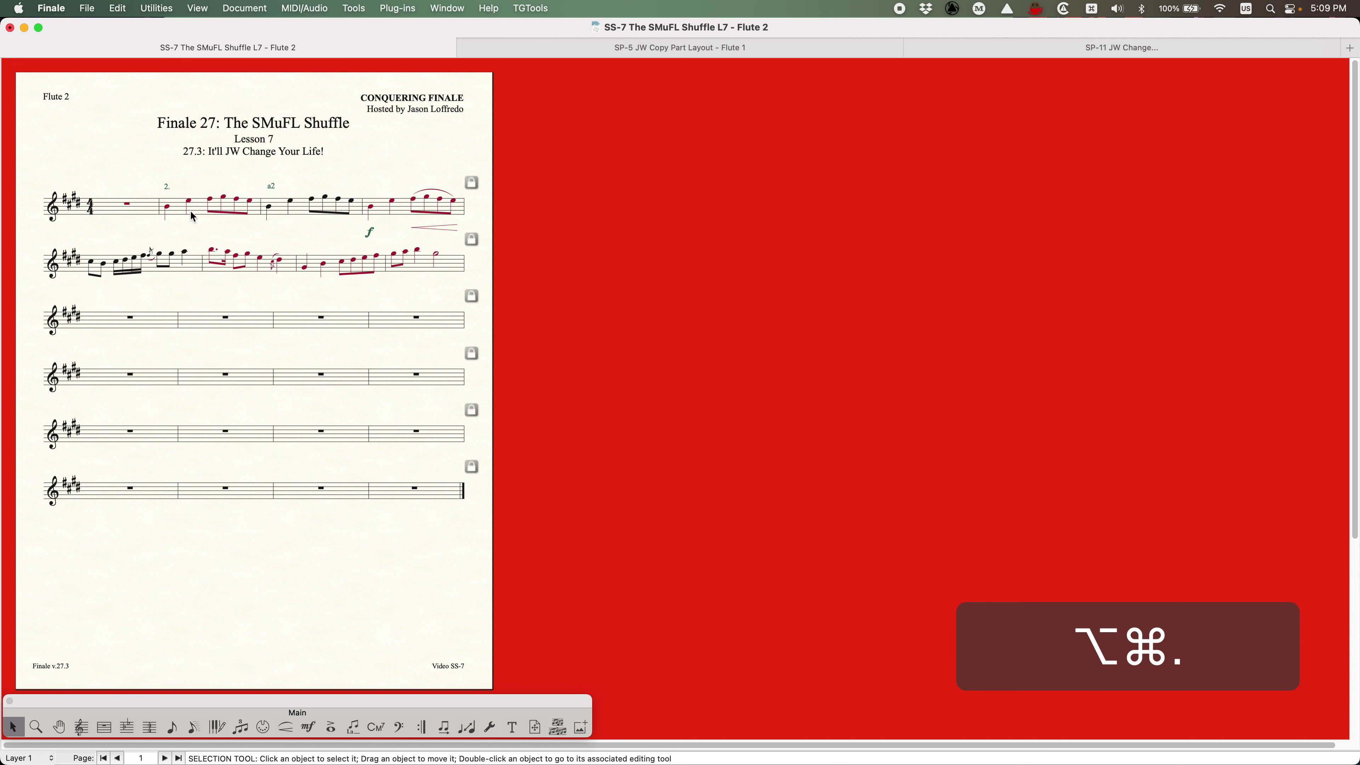
key(alt+super+comma)
Inspect the voicing settings of the Flute 1 2 staff for the Flute 1 part in Manage Parts, then close both dialogs.
click(236, 8)
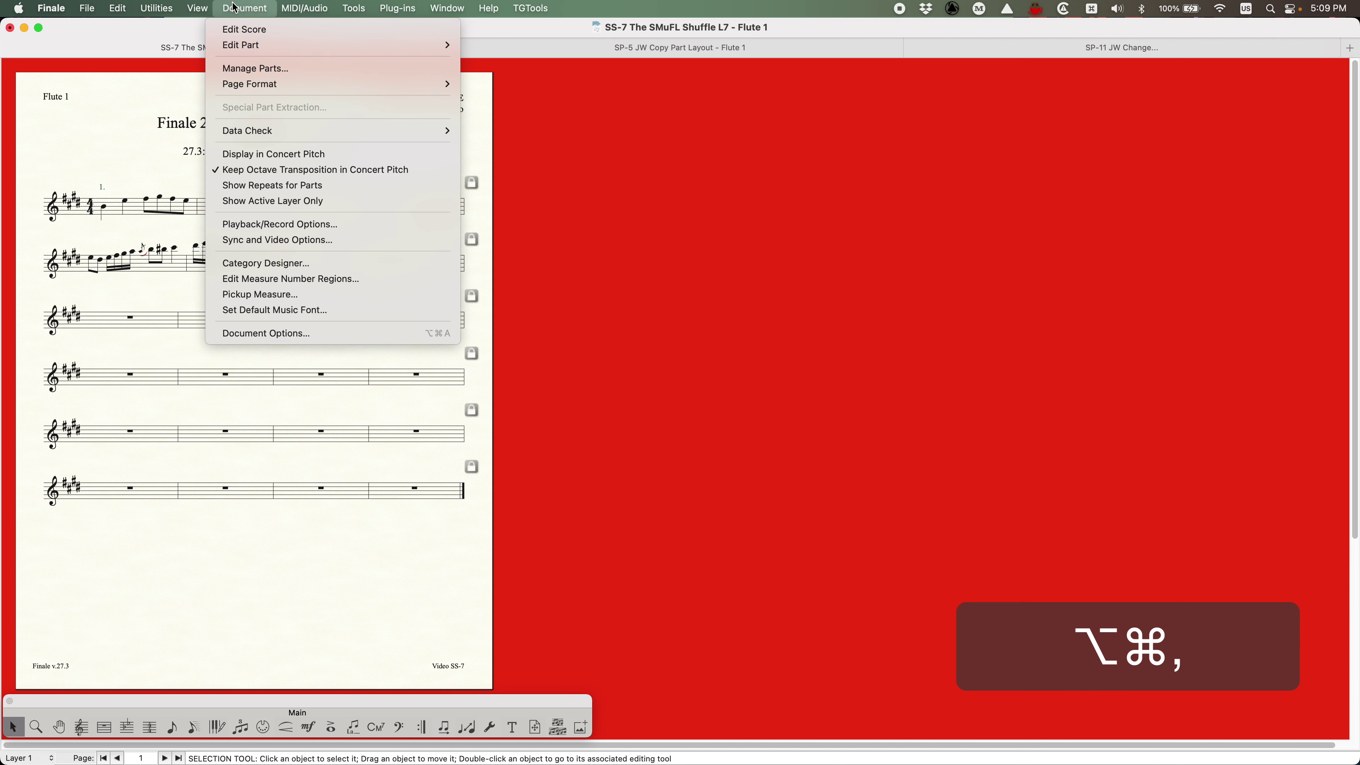
click(256, 69)
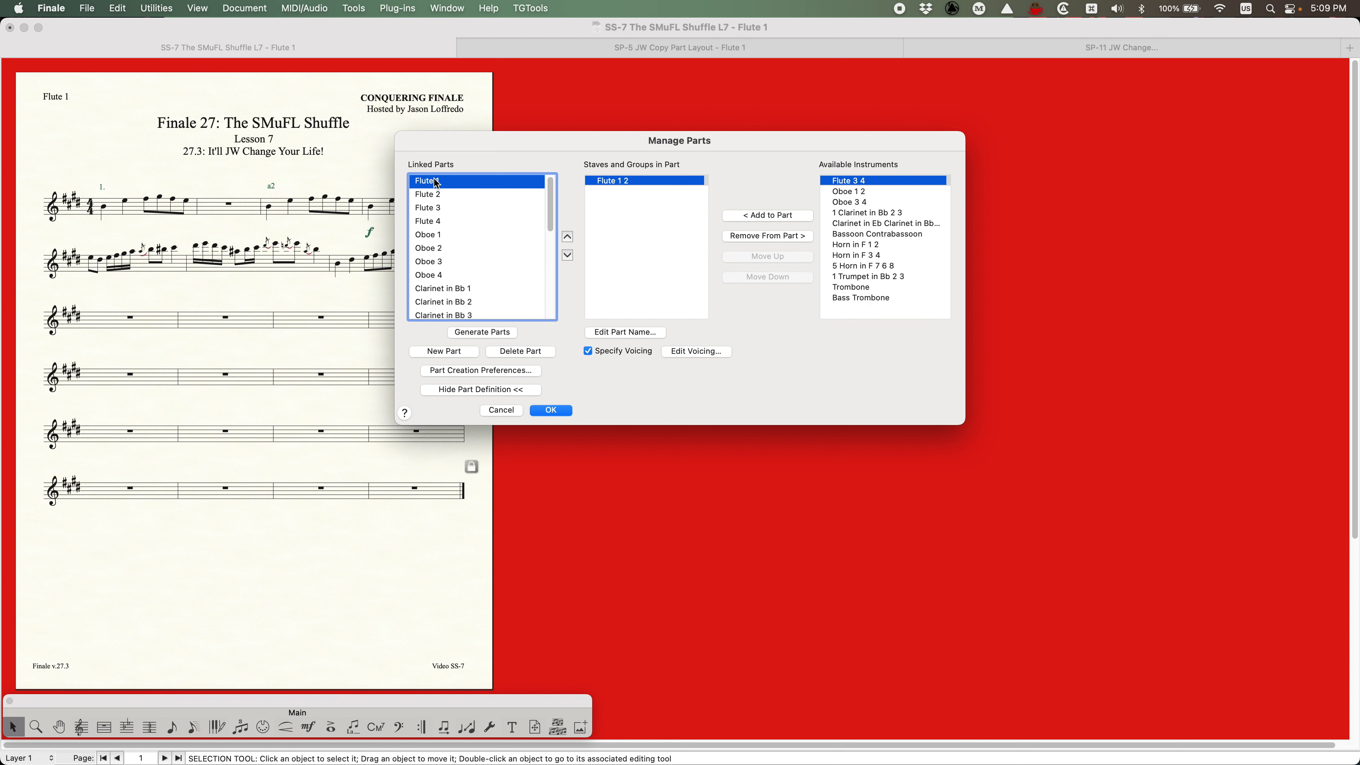
click(433, 193)
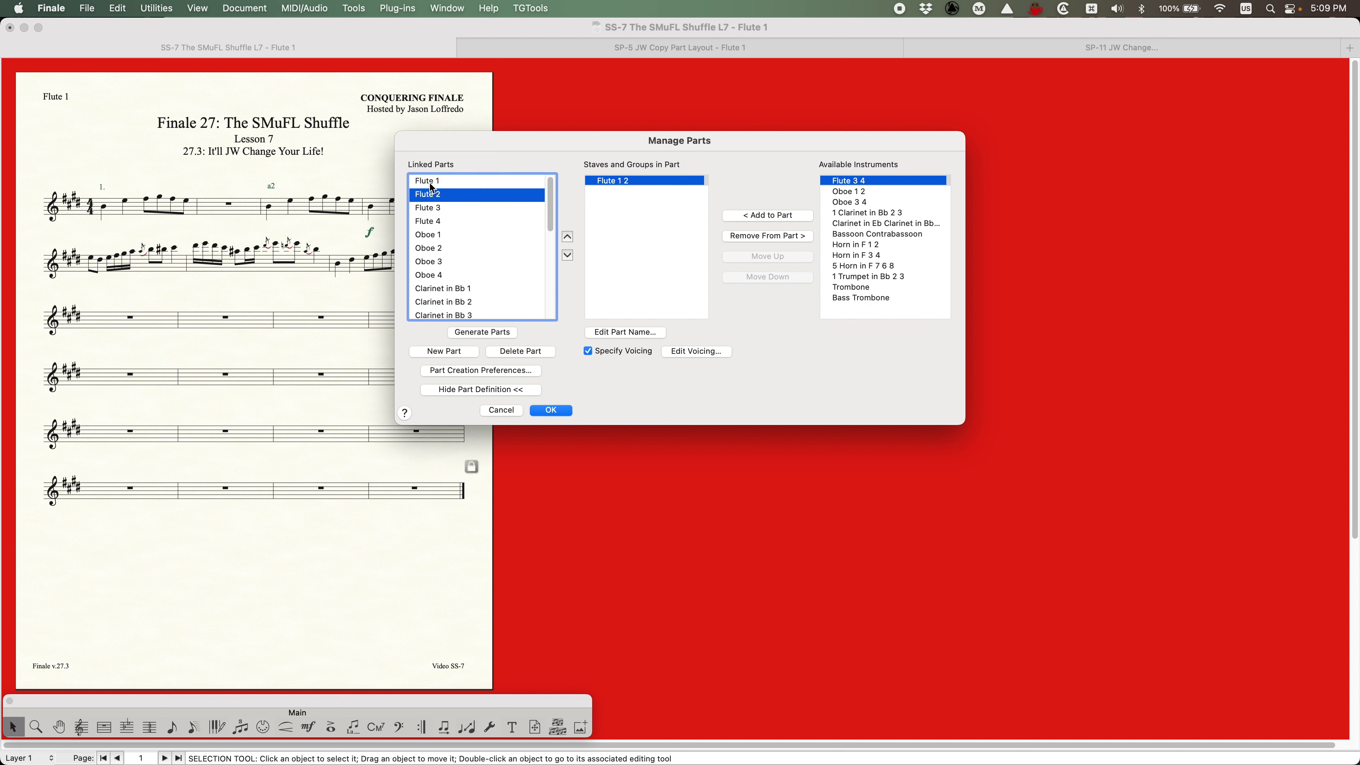
click(431, 183)
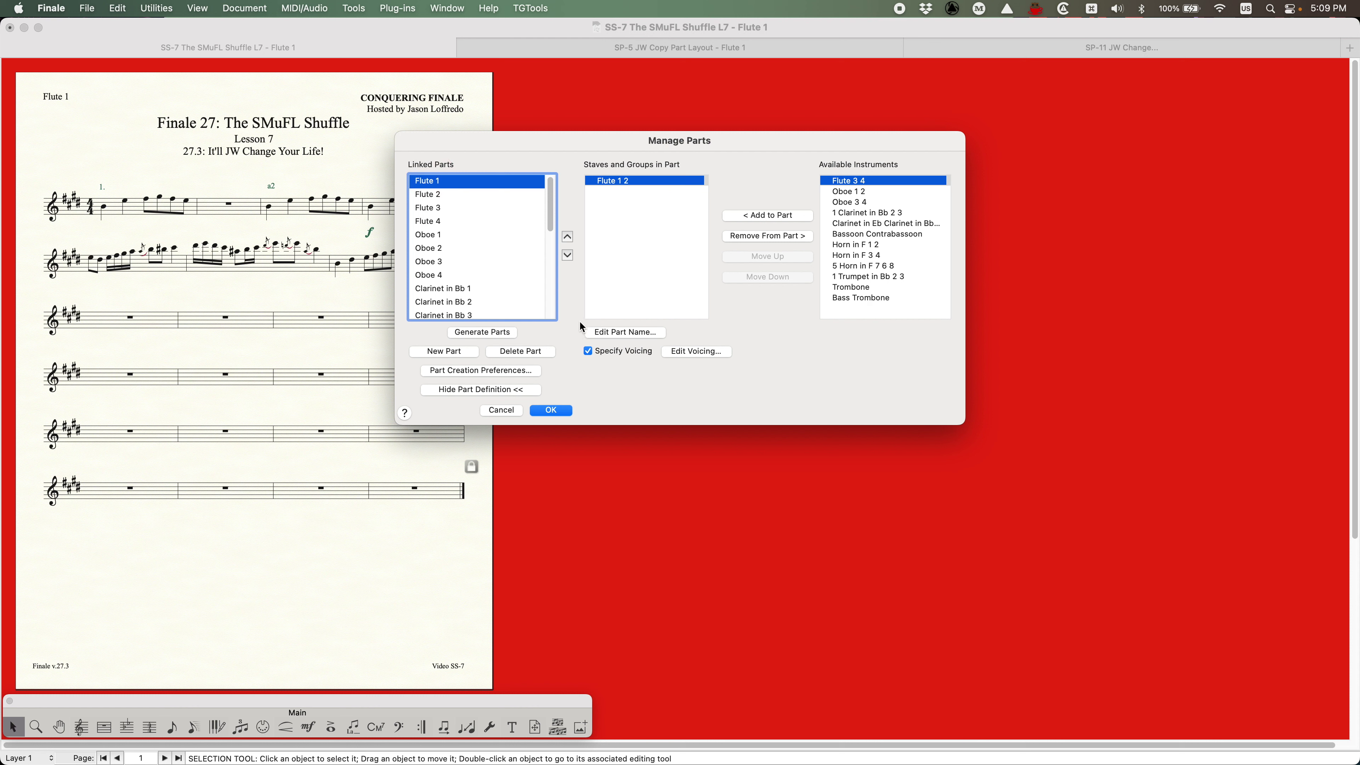
click(696, 352)
drag(649, 144, 670, 128)
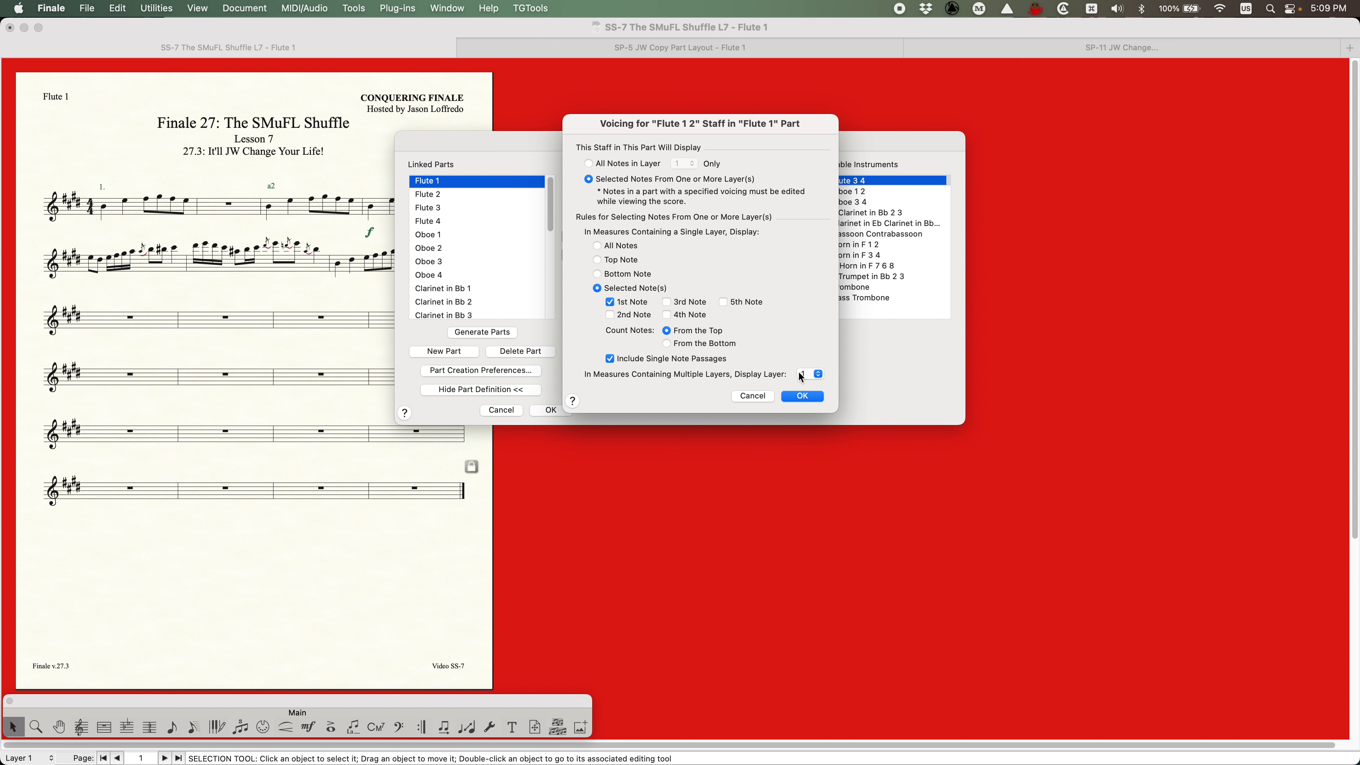
drag(678, 122, 682, 214)
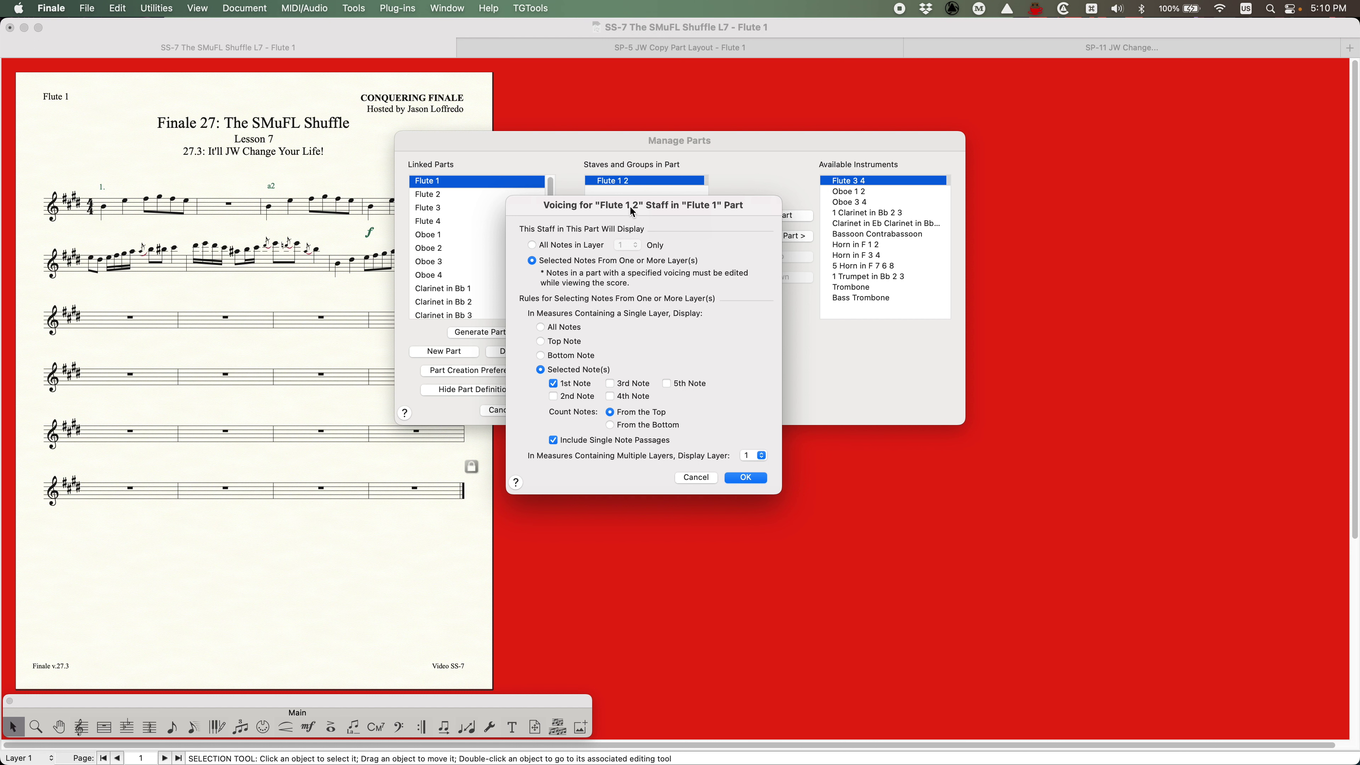
drag(632, 211, 645, 208)
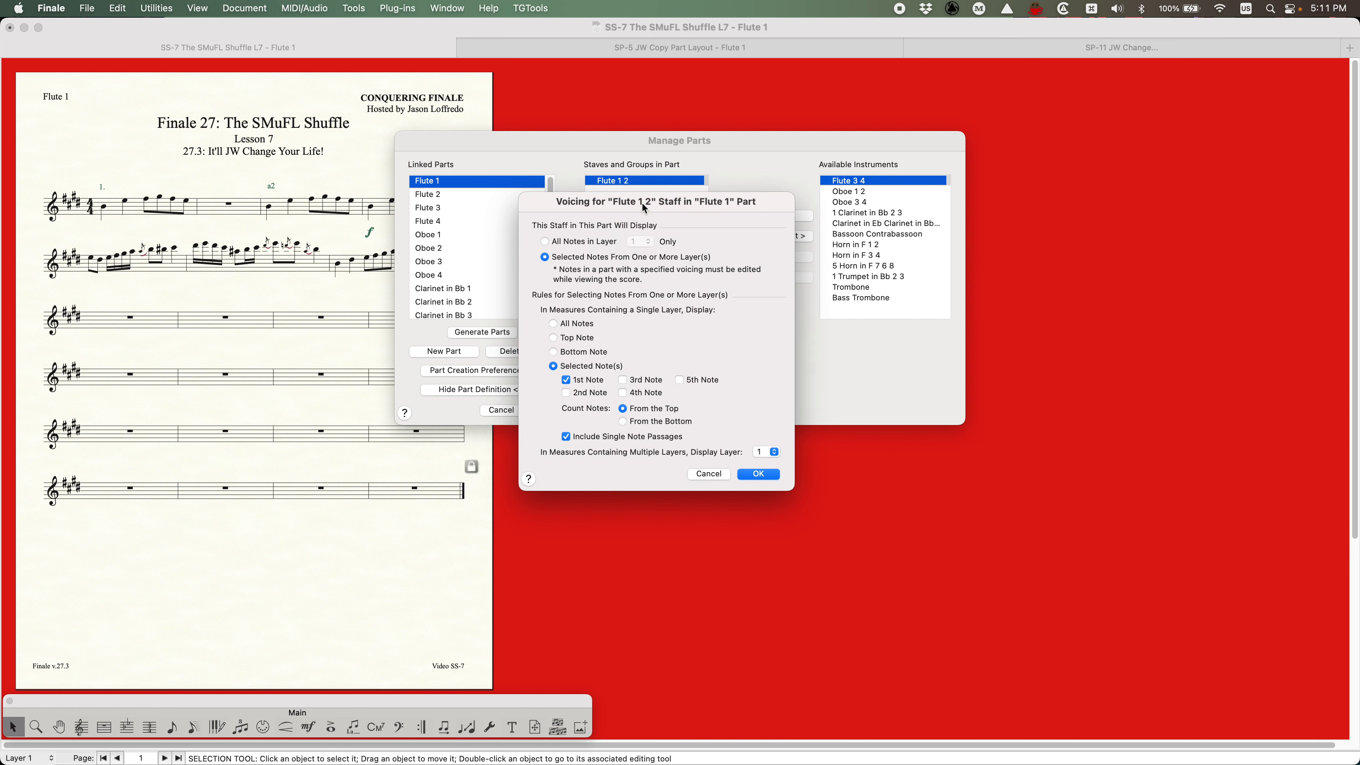
click(709, 473)
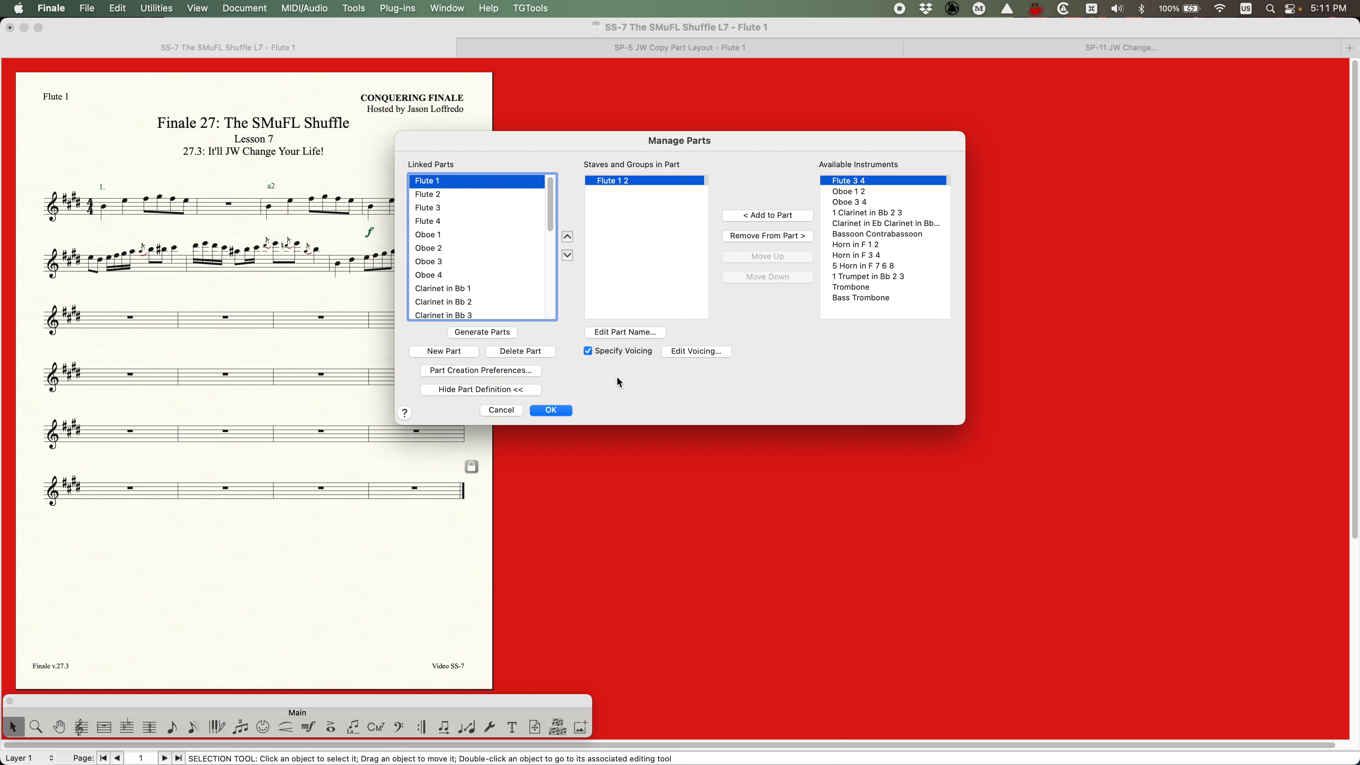
click(554, 411)
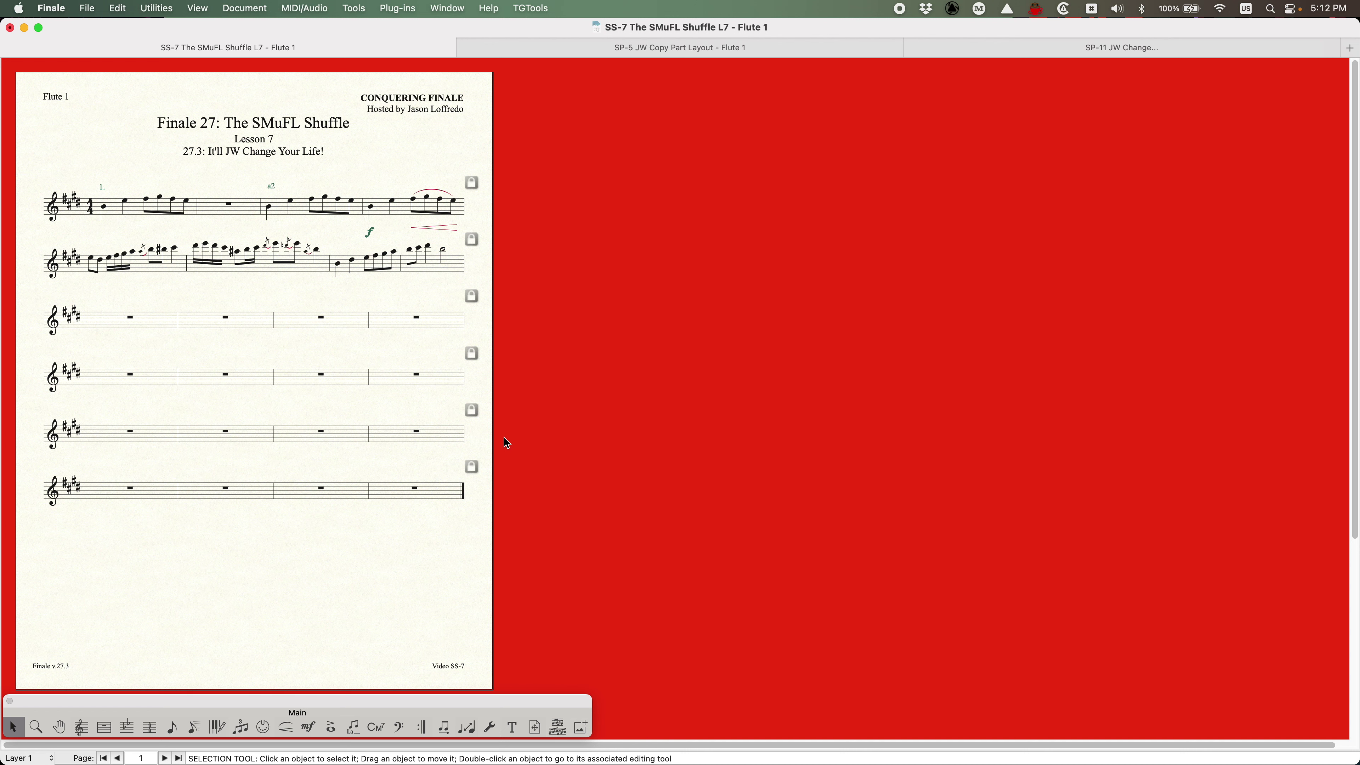
In the score, shift the layer 2 grace note in page 2's second Flute 1 2 measure slightly left with the Note Position tool.
key(alt+super+slash)
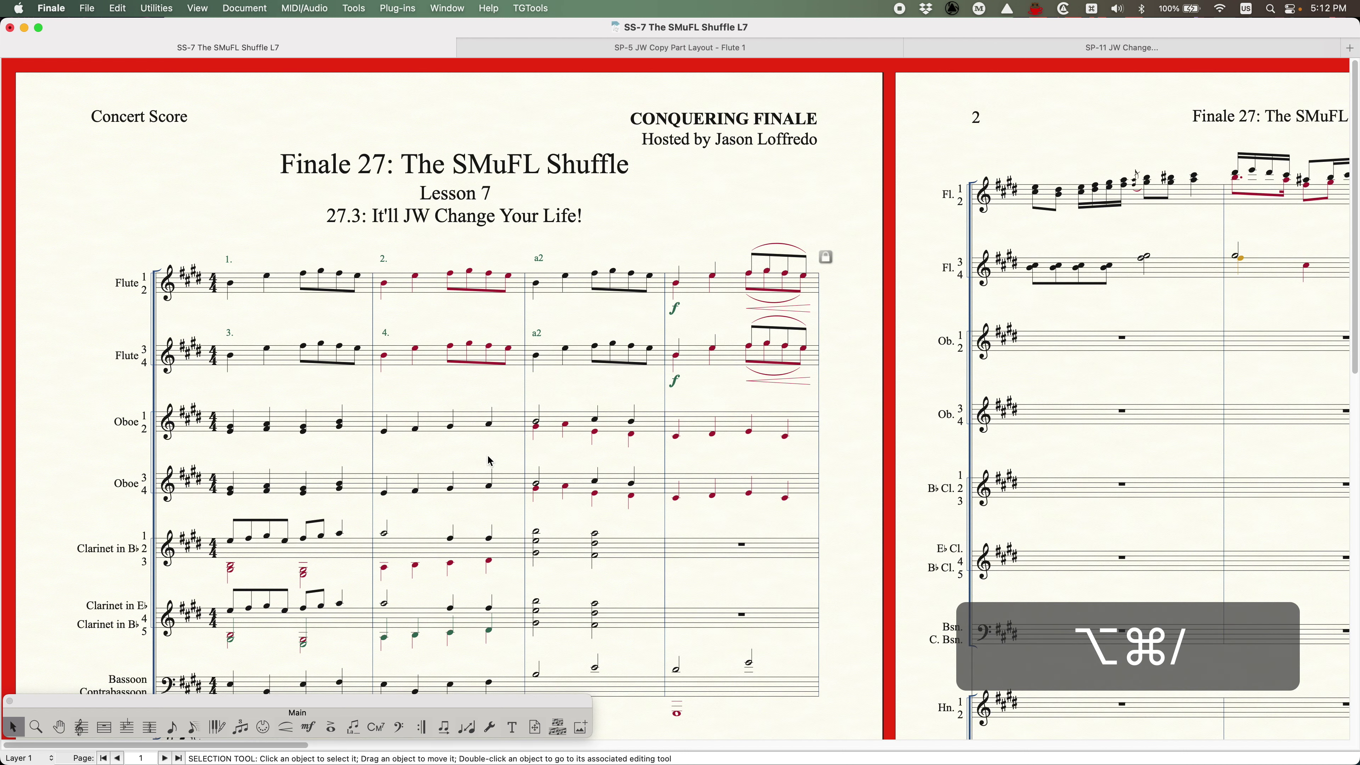
scroll(490, 460, right, 10)
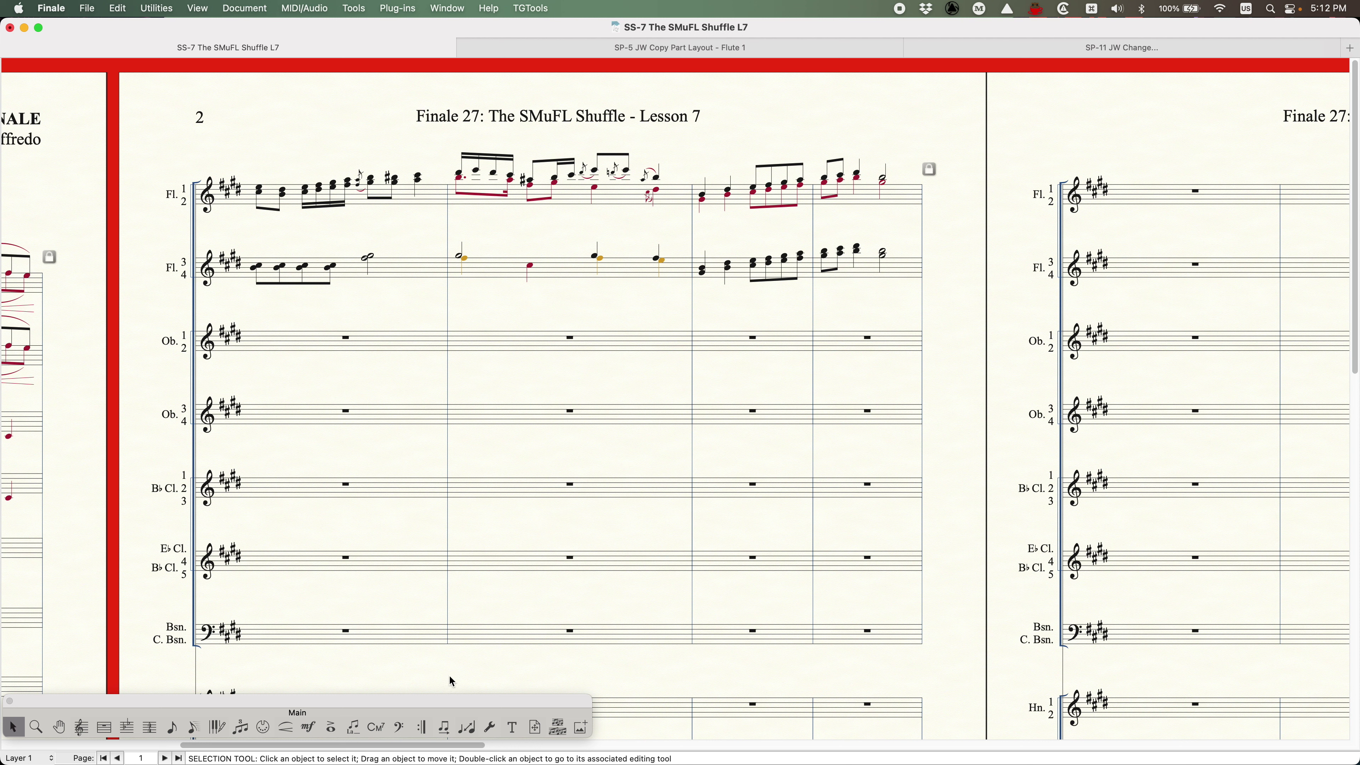
click(490, 727)
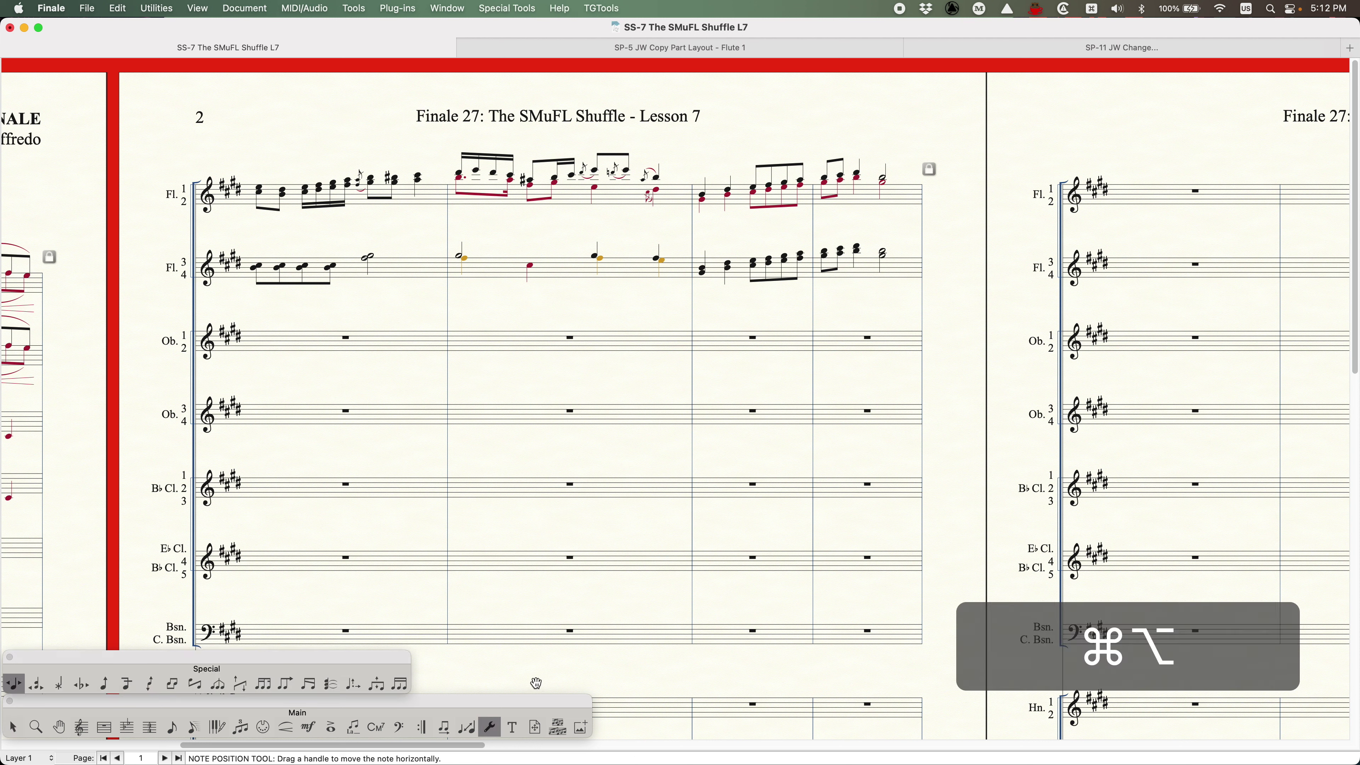
key(super+alt+2)
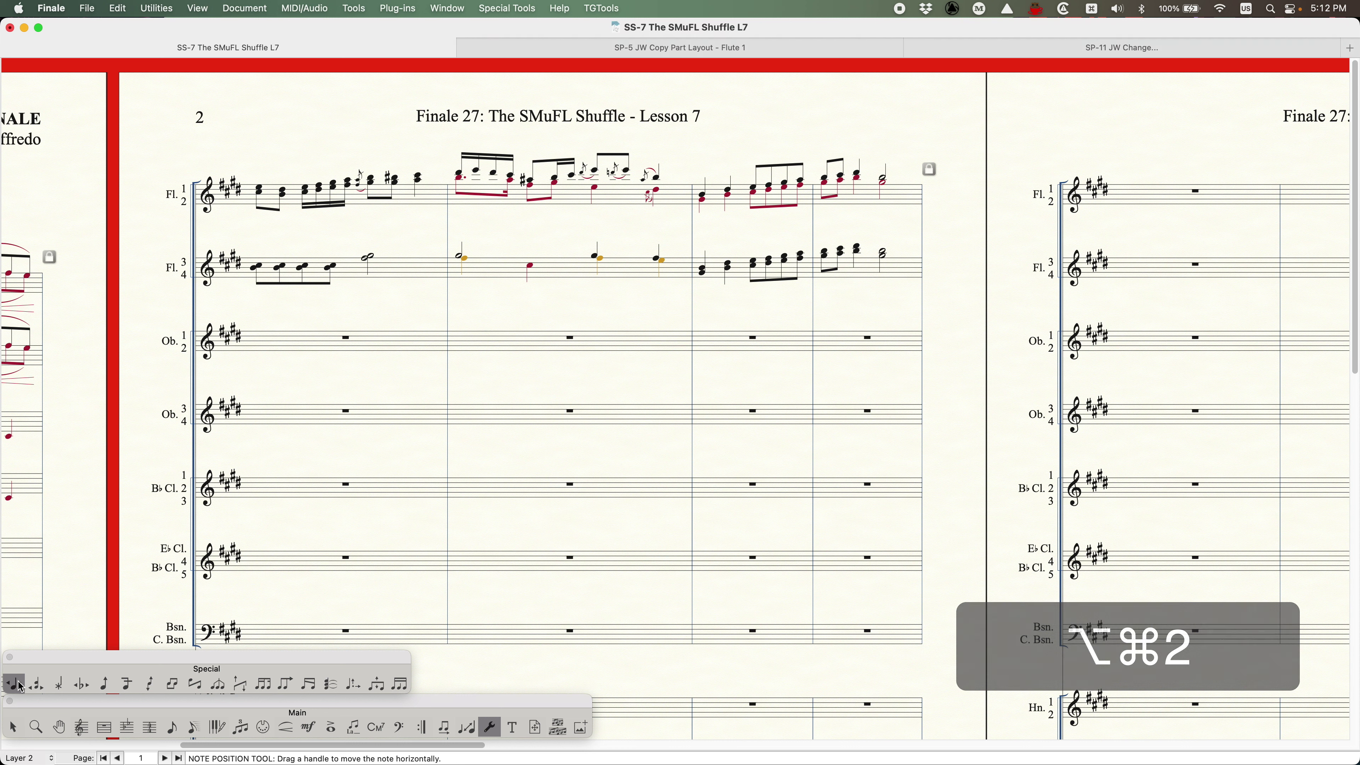
click(635, 199)
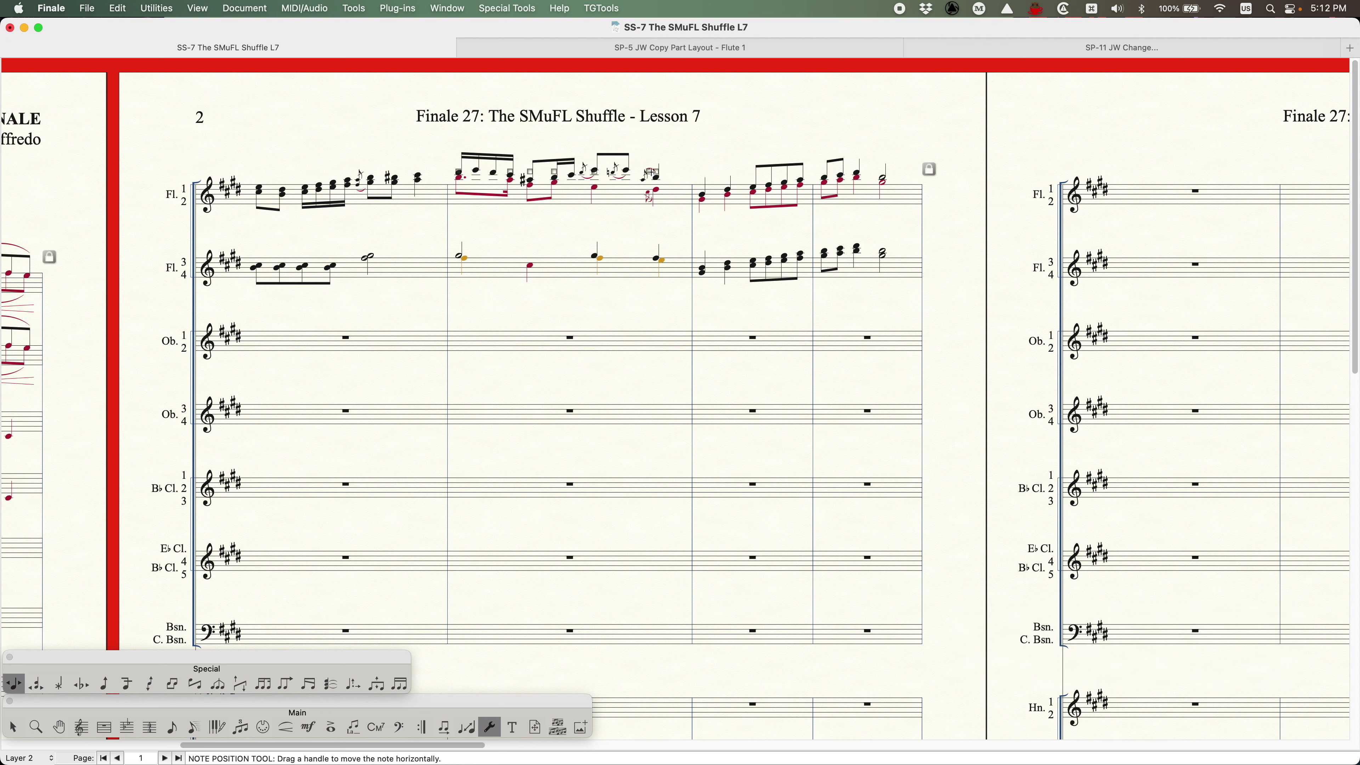
drag(651, 172, 641, 171)
click(13, 728)
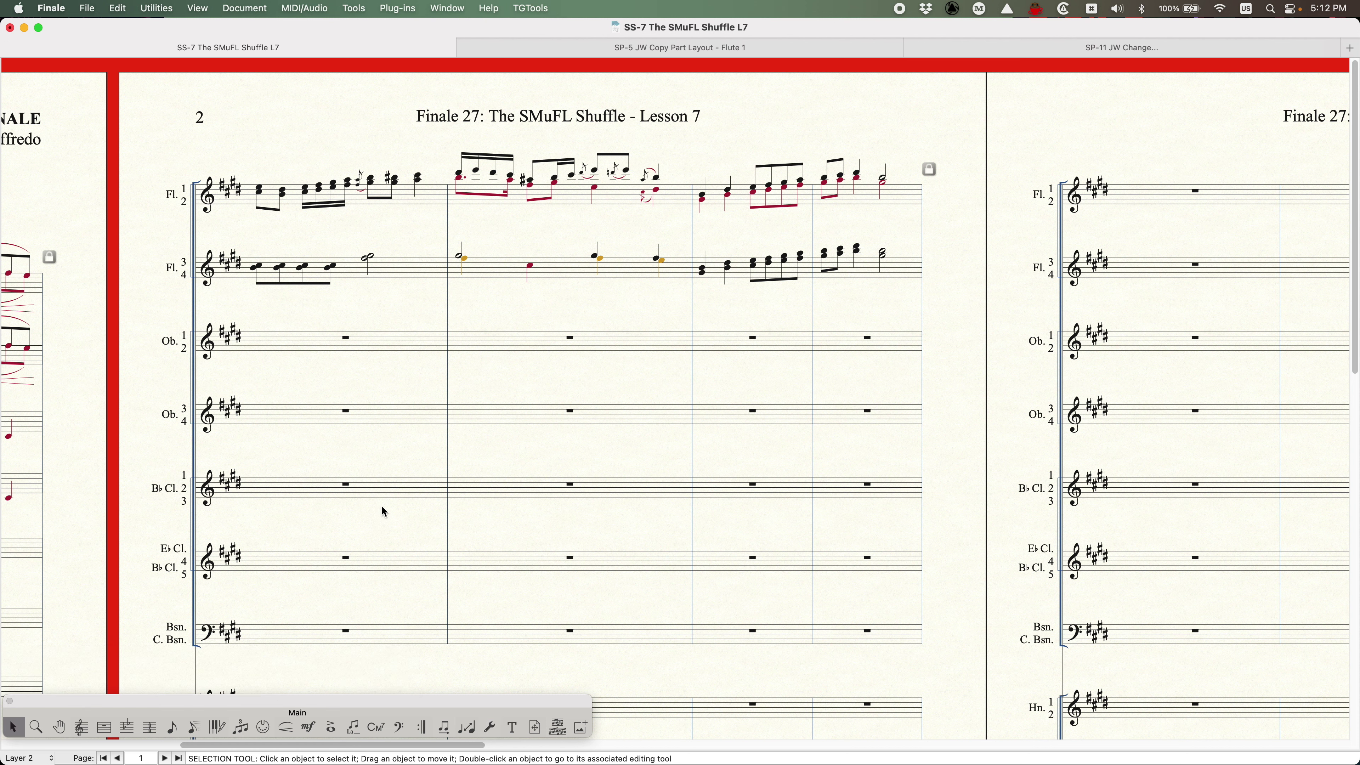
In the Flute 2 part, reposition the layer 2 grace note in the second system's second measure to an entry offset of about -0.042.
key(alt+super)
key(alt+super+period)
key(alt+super+period)
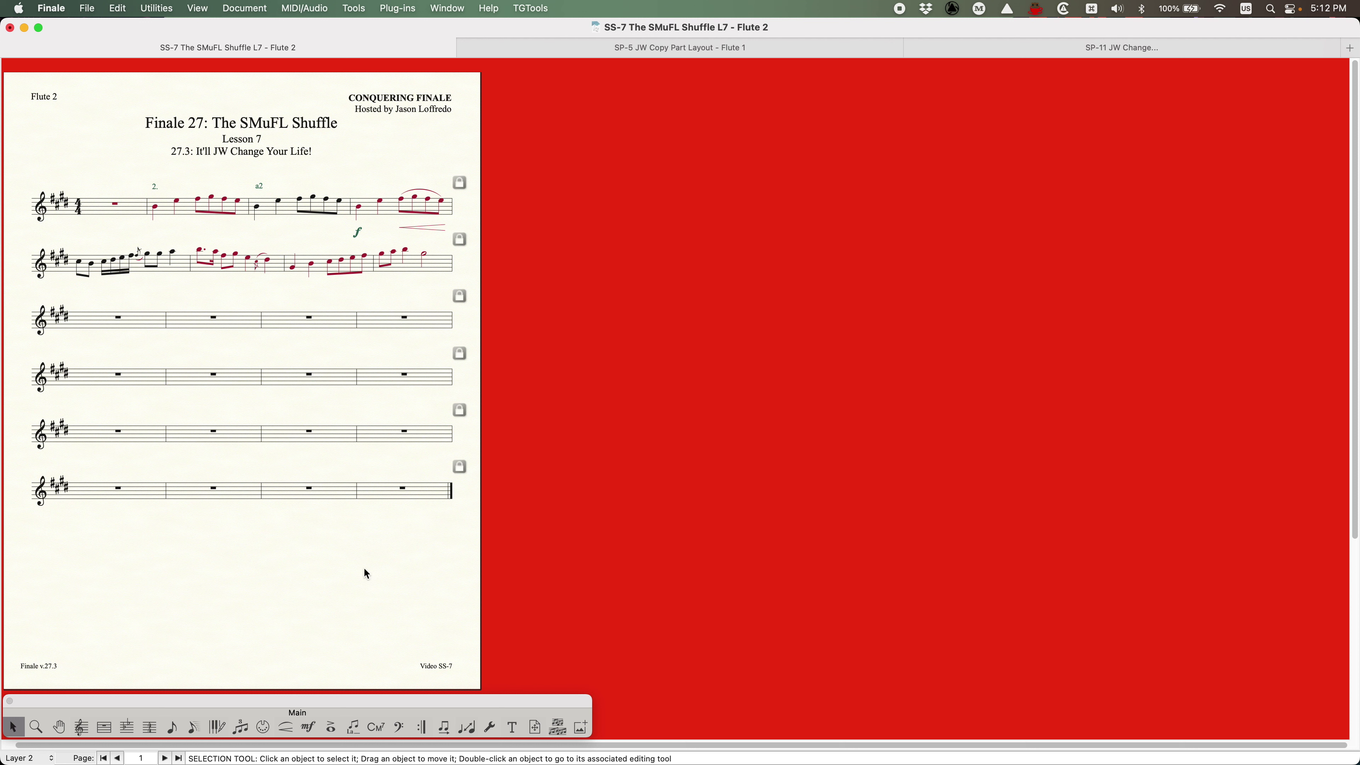
click(490, 727)
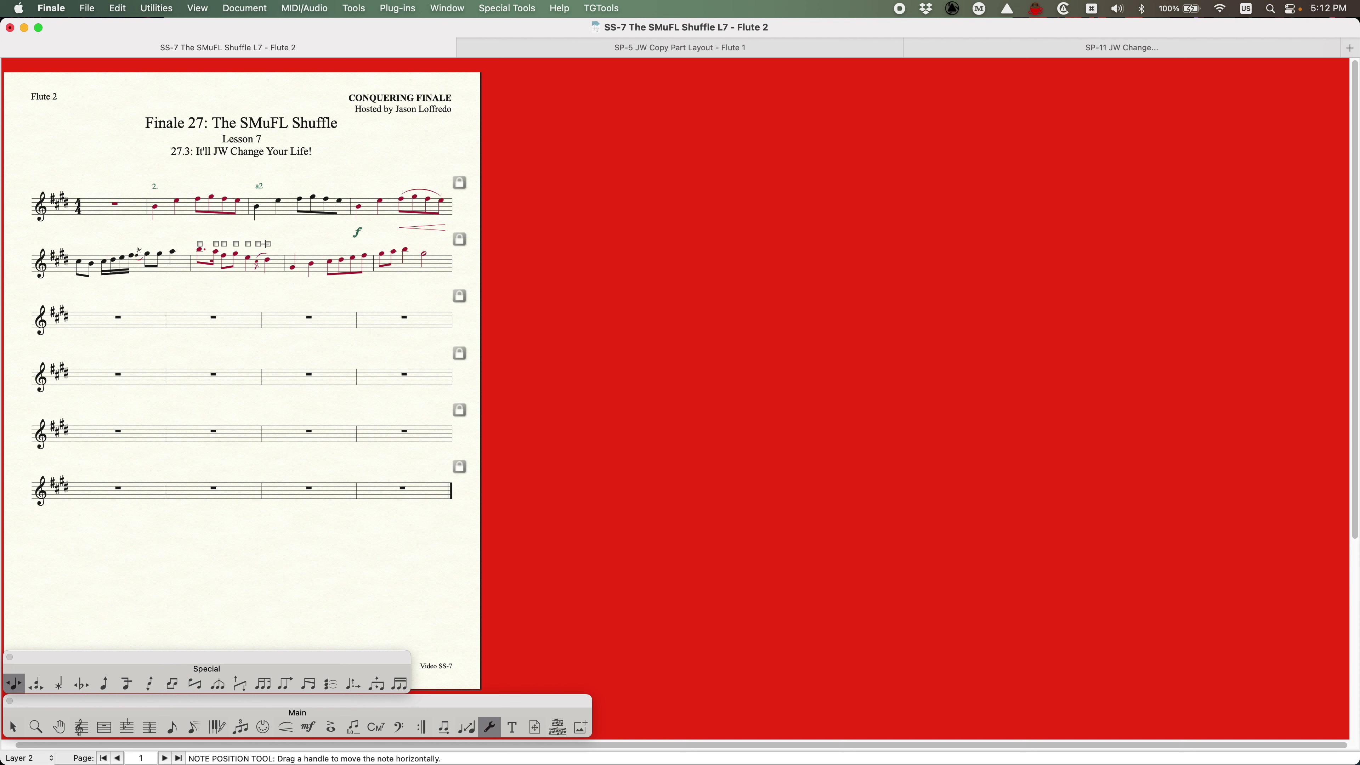
drag(267, 244, 261, 244)
key(super+equal)
key(super+equal)
key(super+equal)
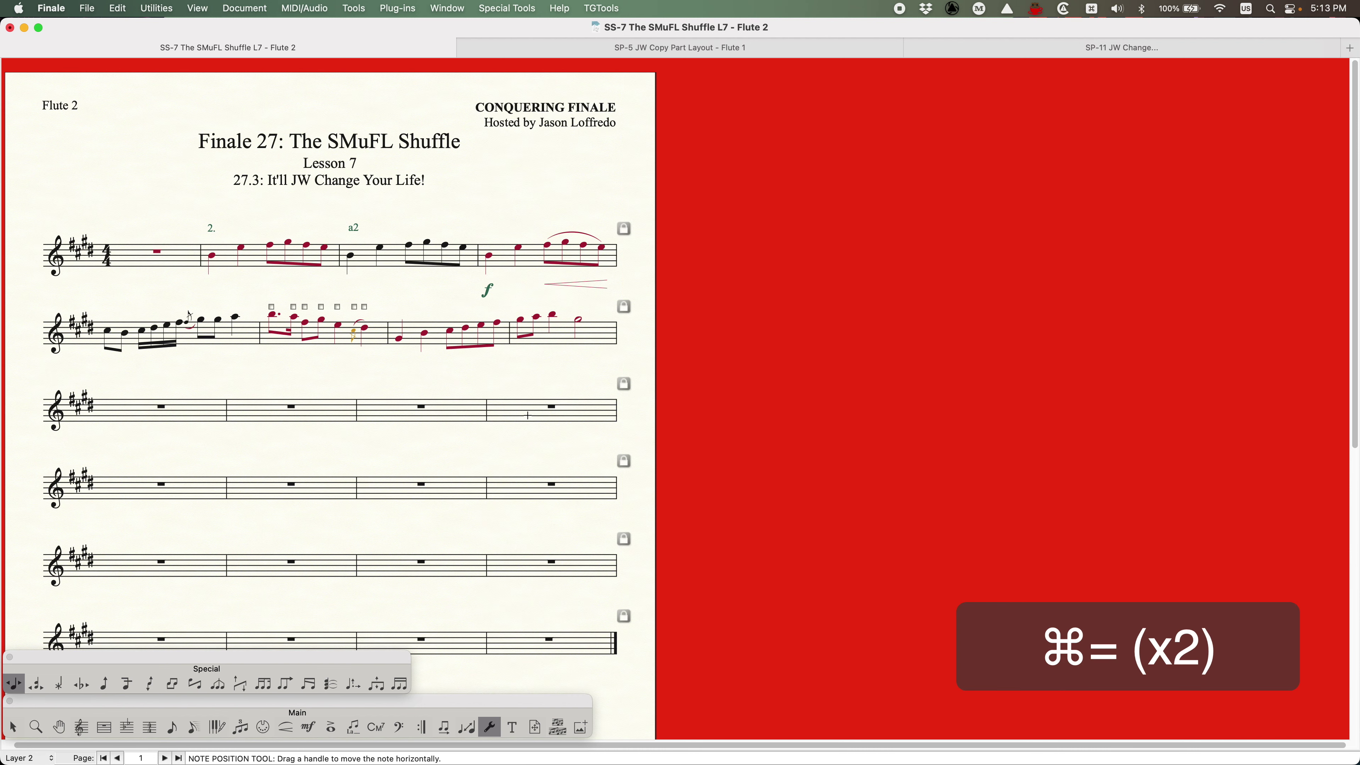
key(super+equal)
scroll(572, 456, down, 5)
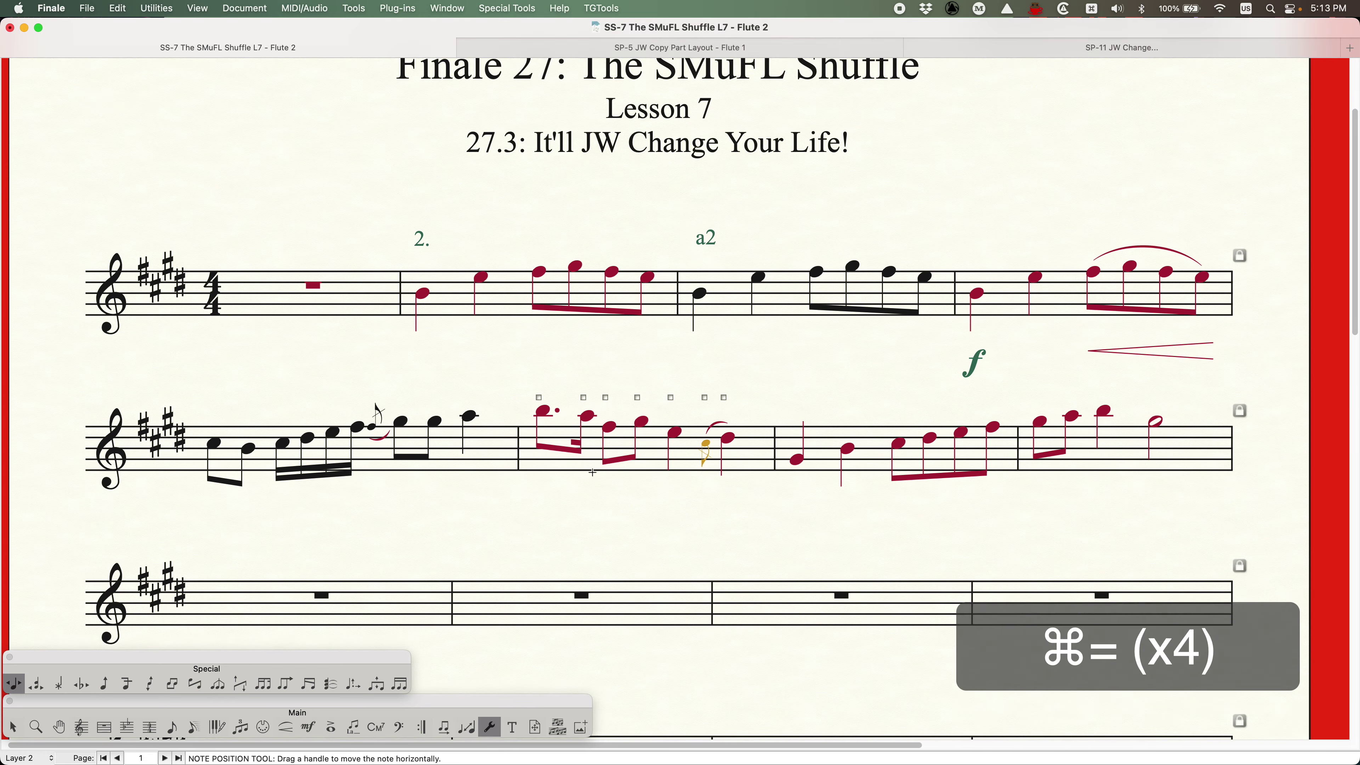
drag(705, 380, 706, 380)
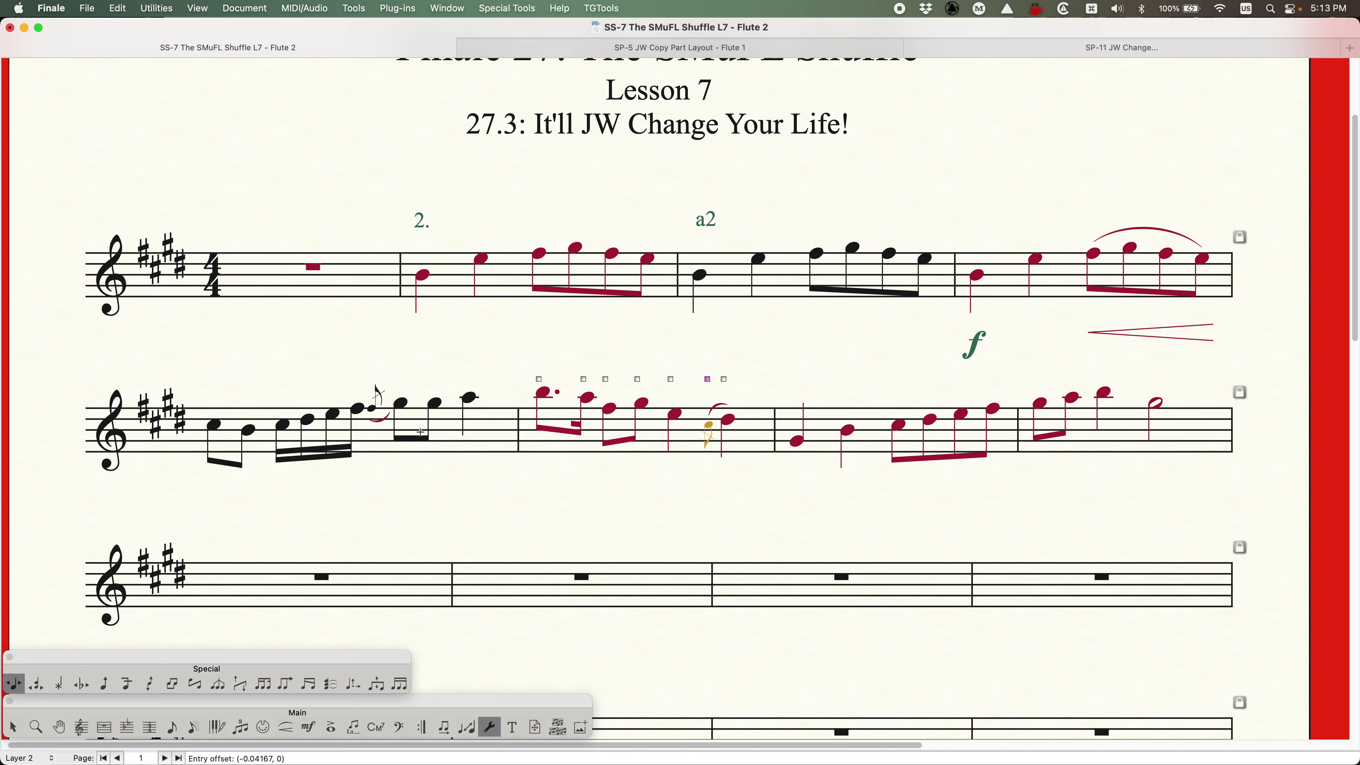
Nudge the layer 1 grace note in the Flute 2 part's second system slightly right, and compare the part with the score.
key(super+alt+1)
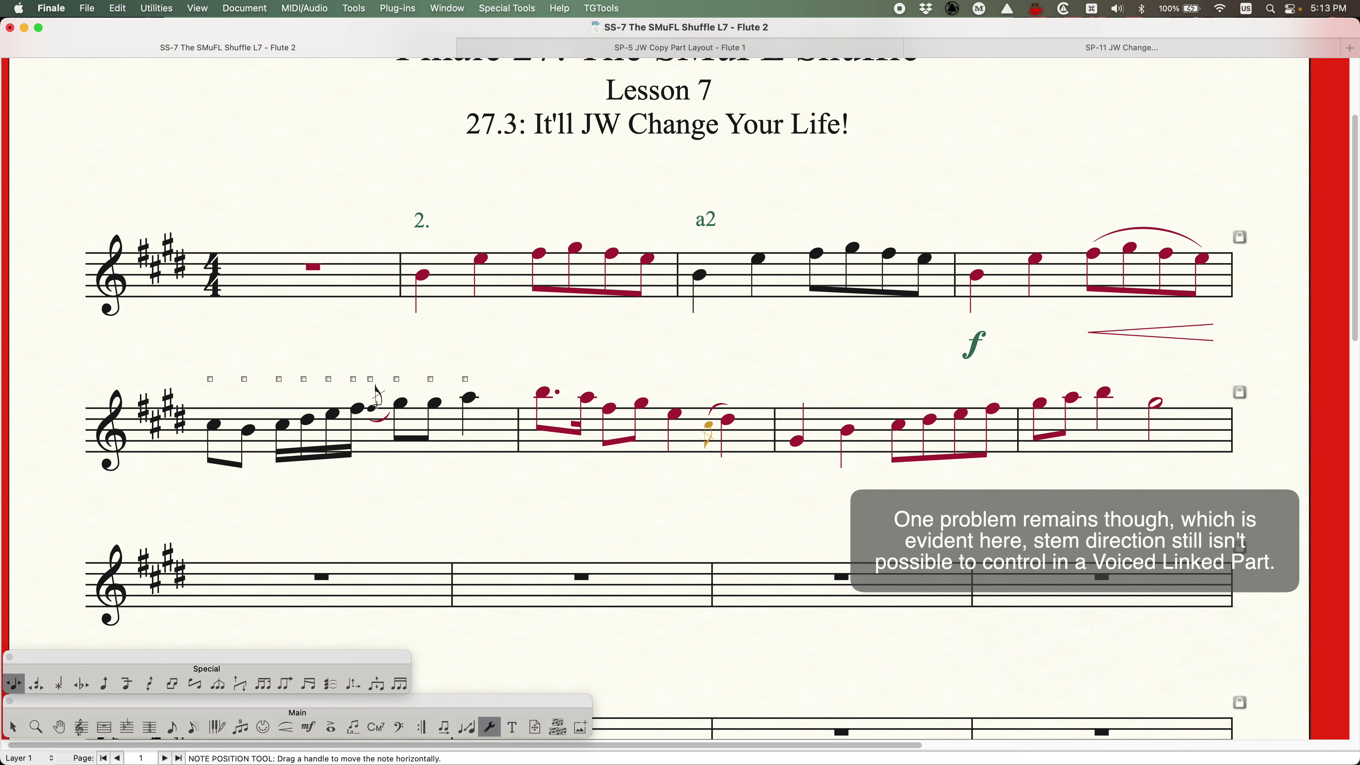
drag(373, 380, 375, 380)
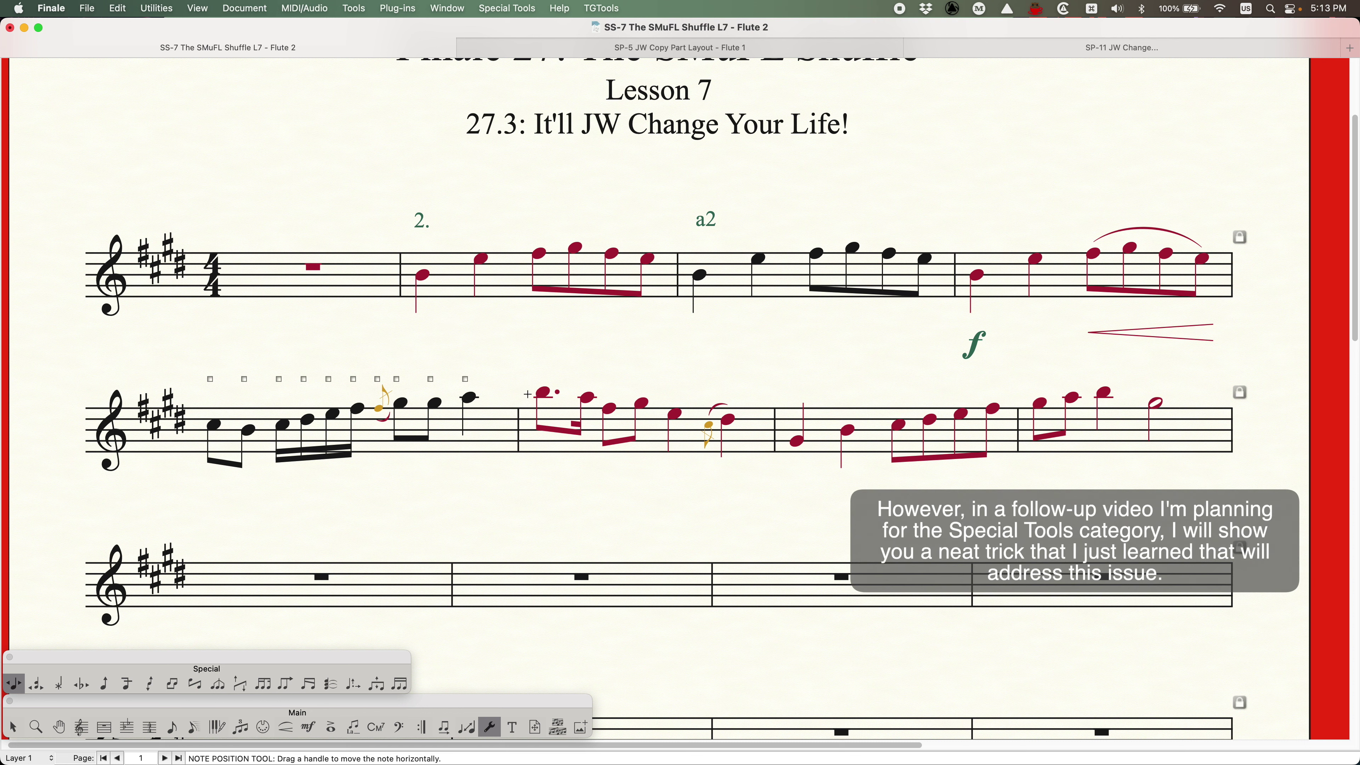
key(alt+super+slash)
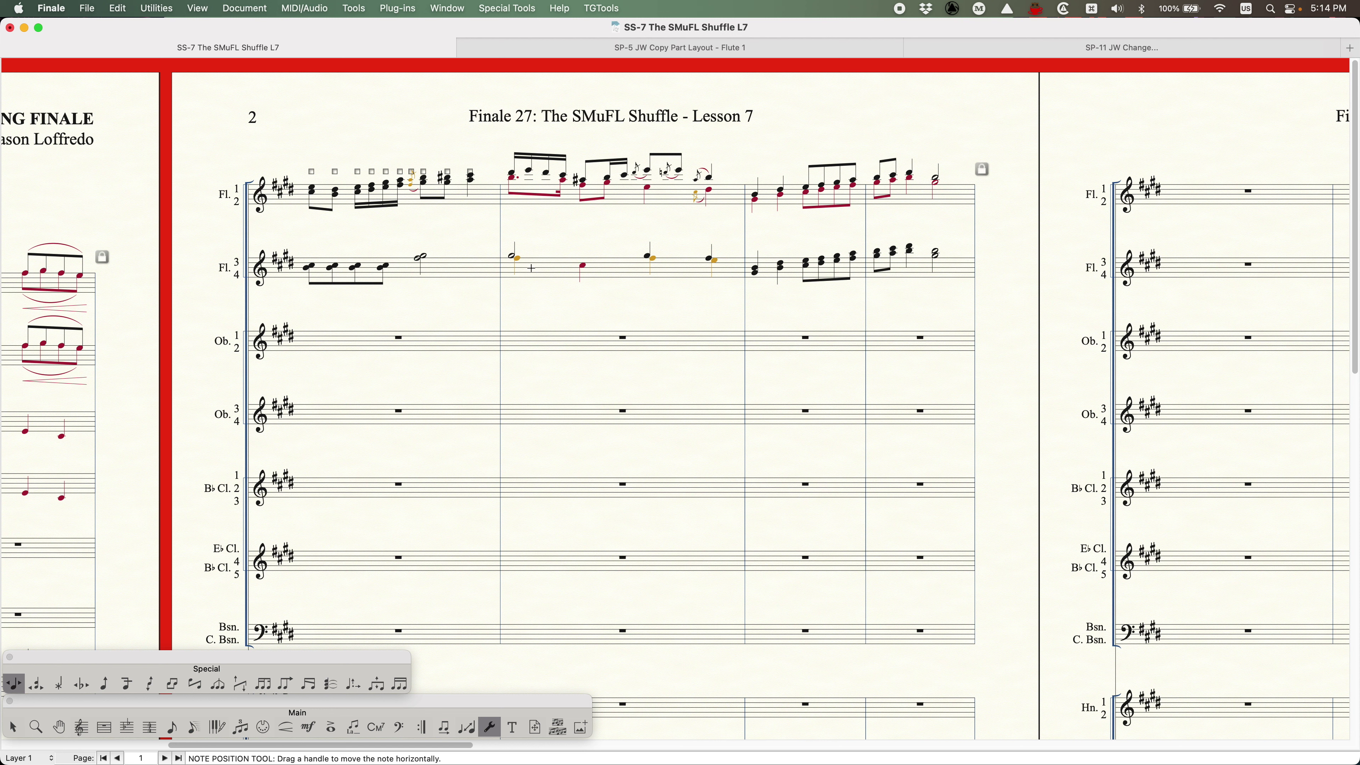
key(super+alt)
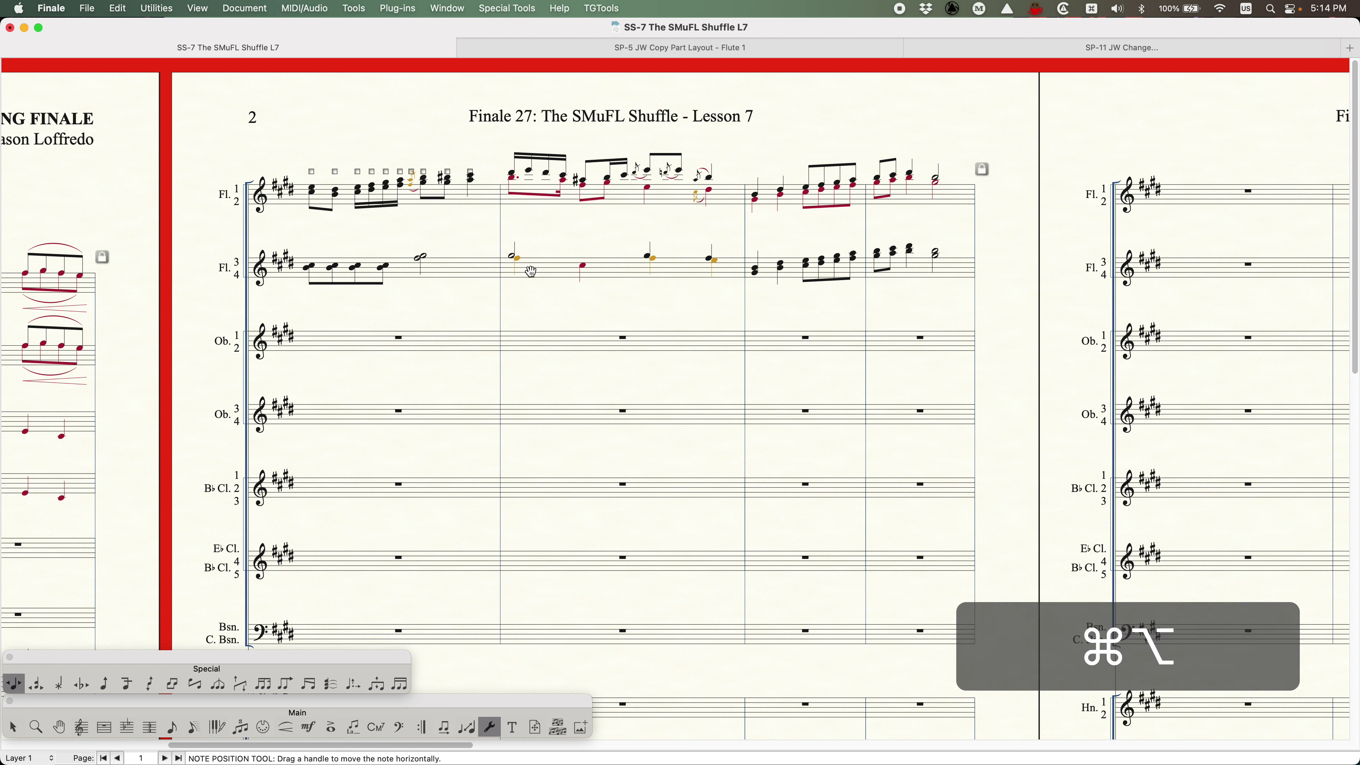
key(super+alt+slash)
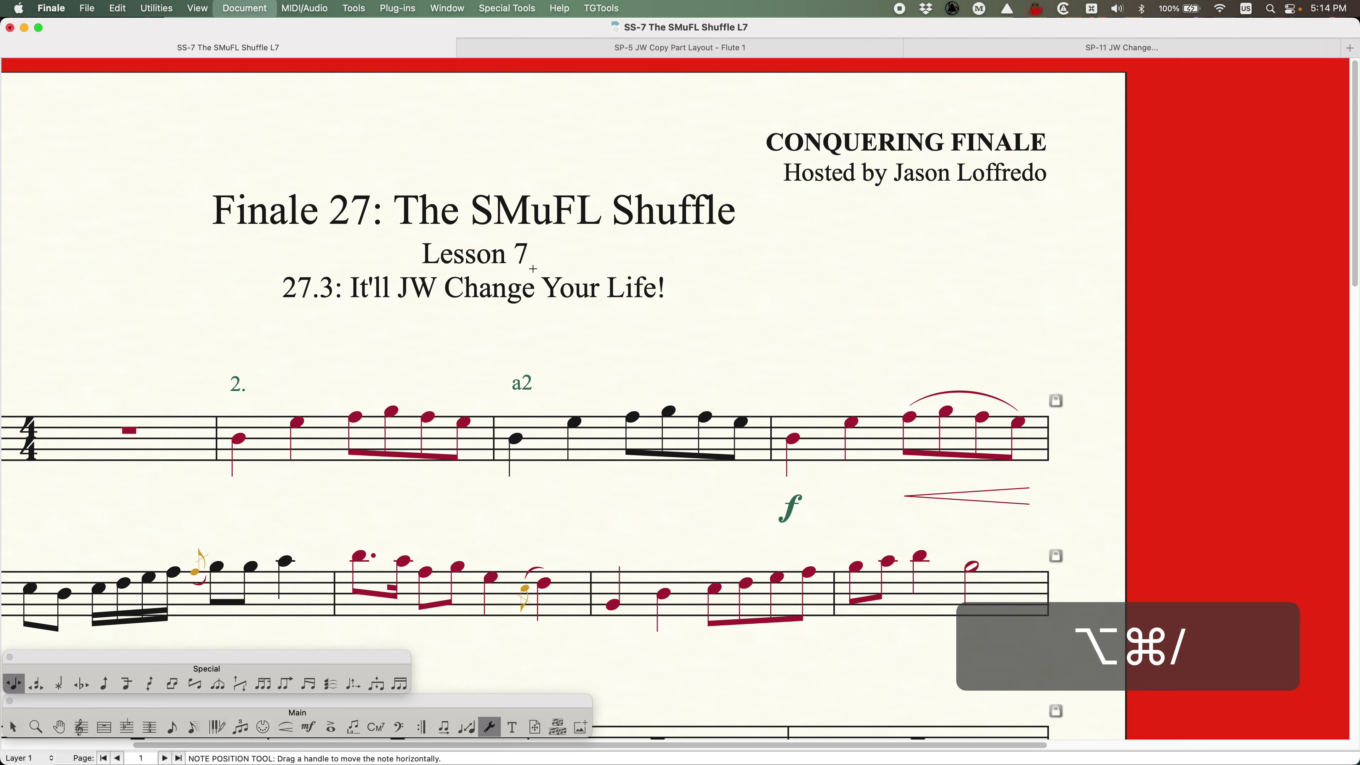
key(super+alt+slash)
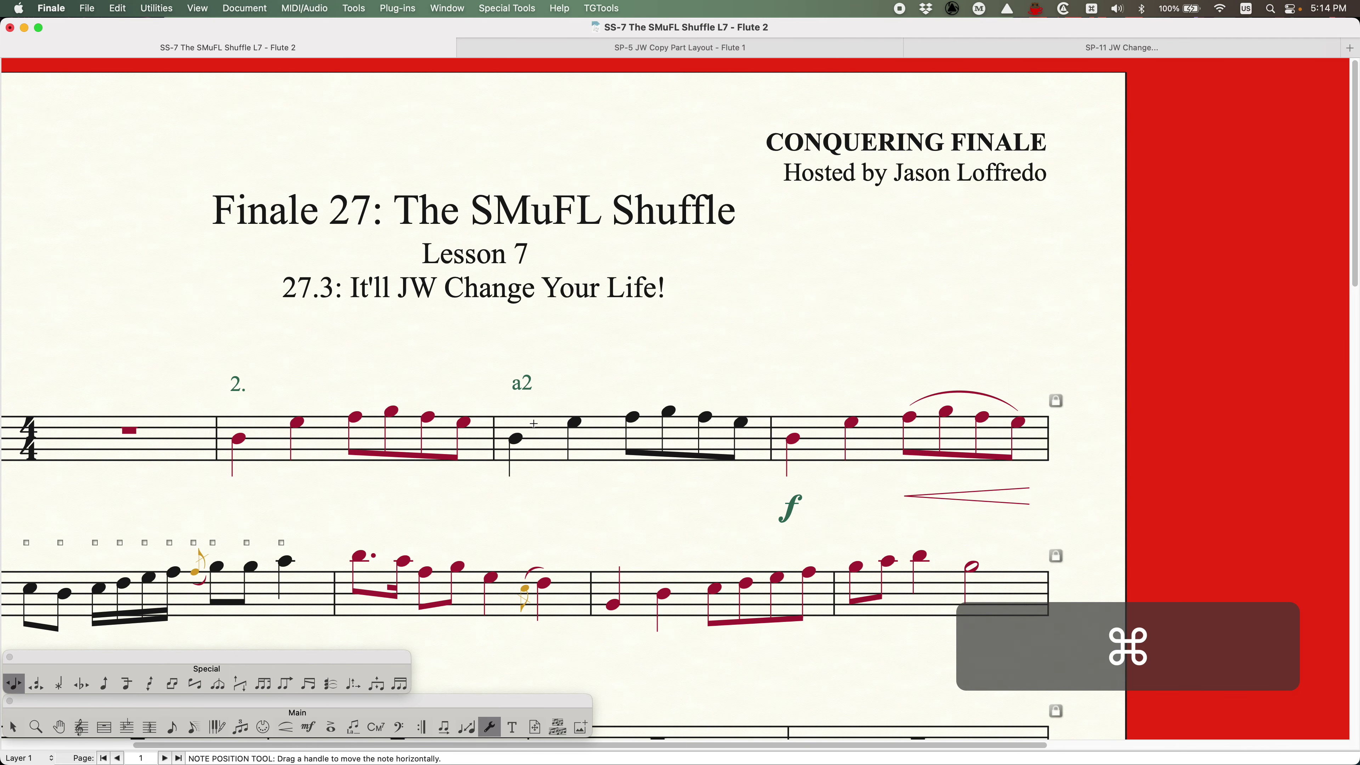
In the Flute 4 part, relink the first layer 2 note of the second system's second measure to the score and remove its manual adjustments.
key(super+minus)
key(alt+super+period)
key(alt+super+period)
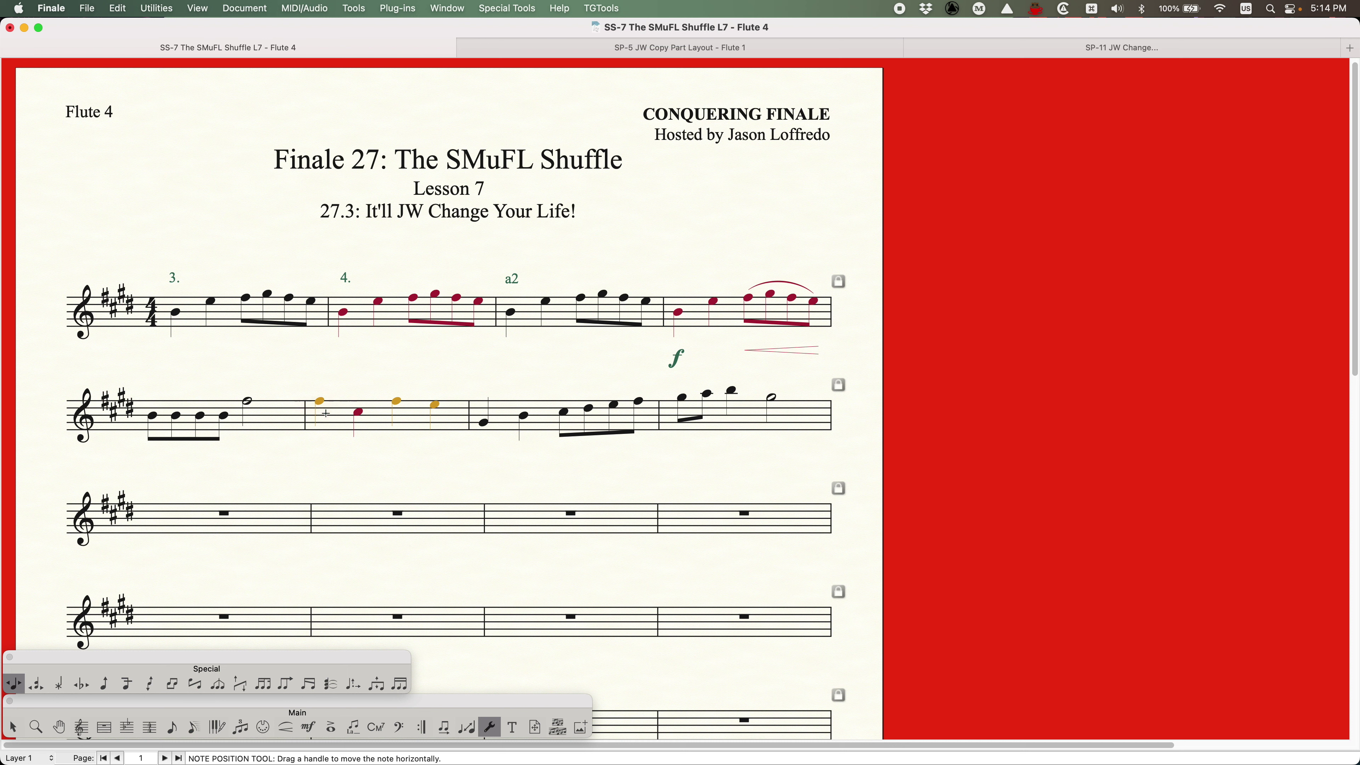
key(alt+super+2)
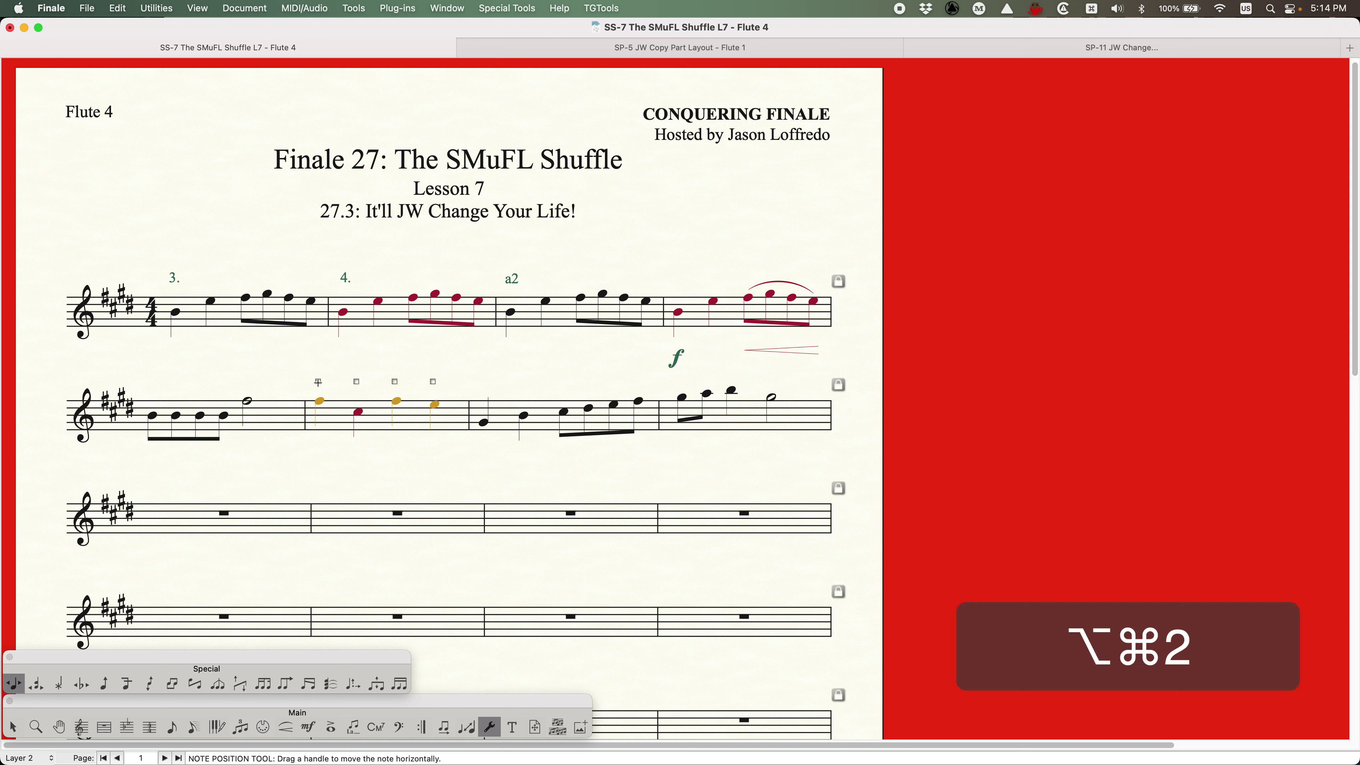
right_click(318, 382)
click(349, 410)
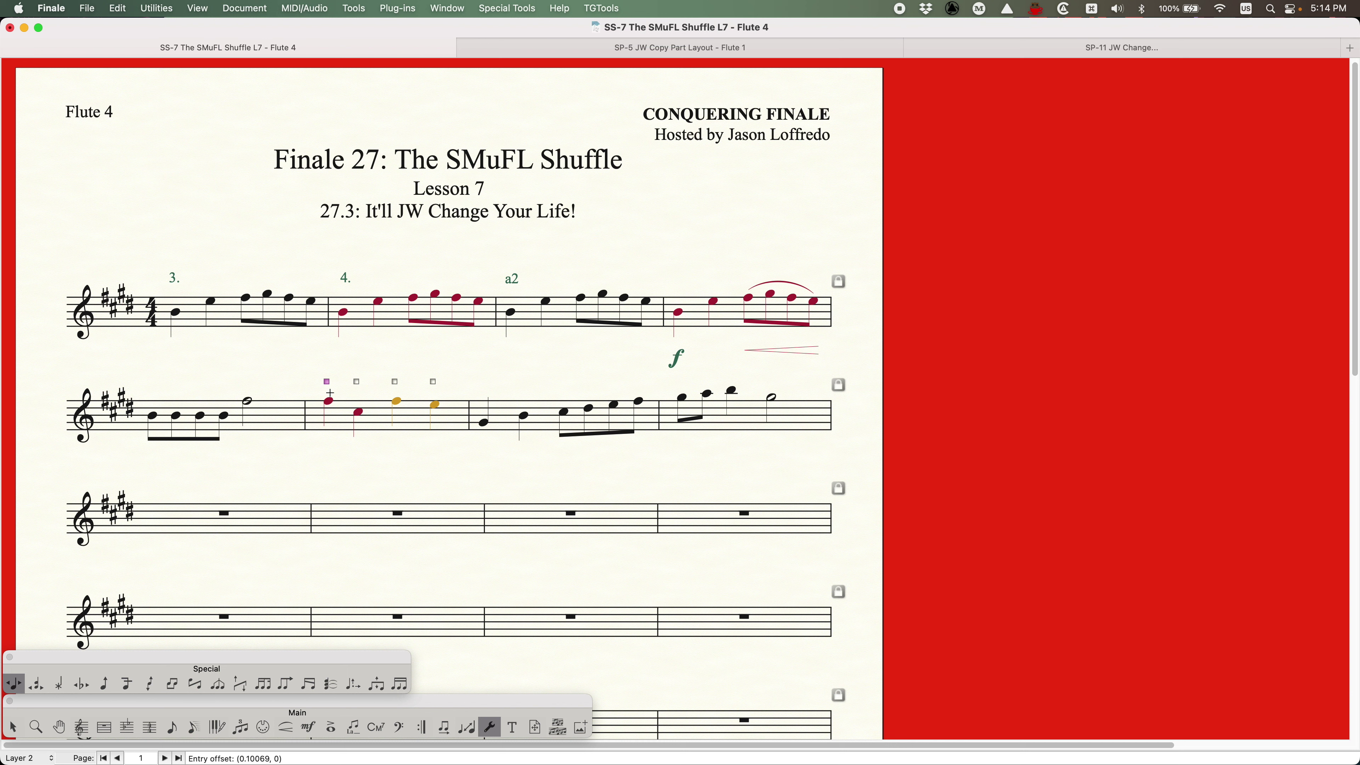
right_click(328, 380)
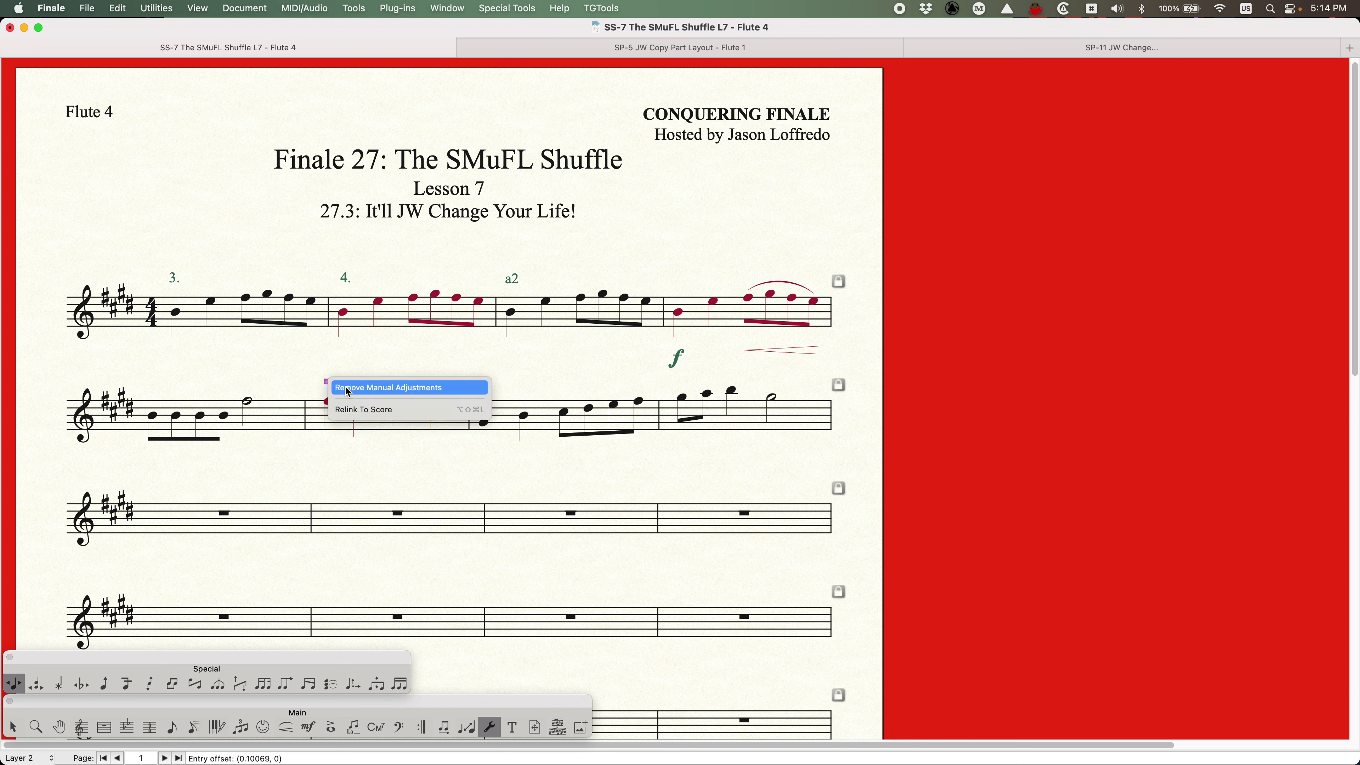
click(396, 385)
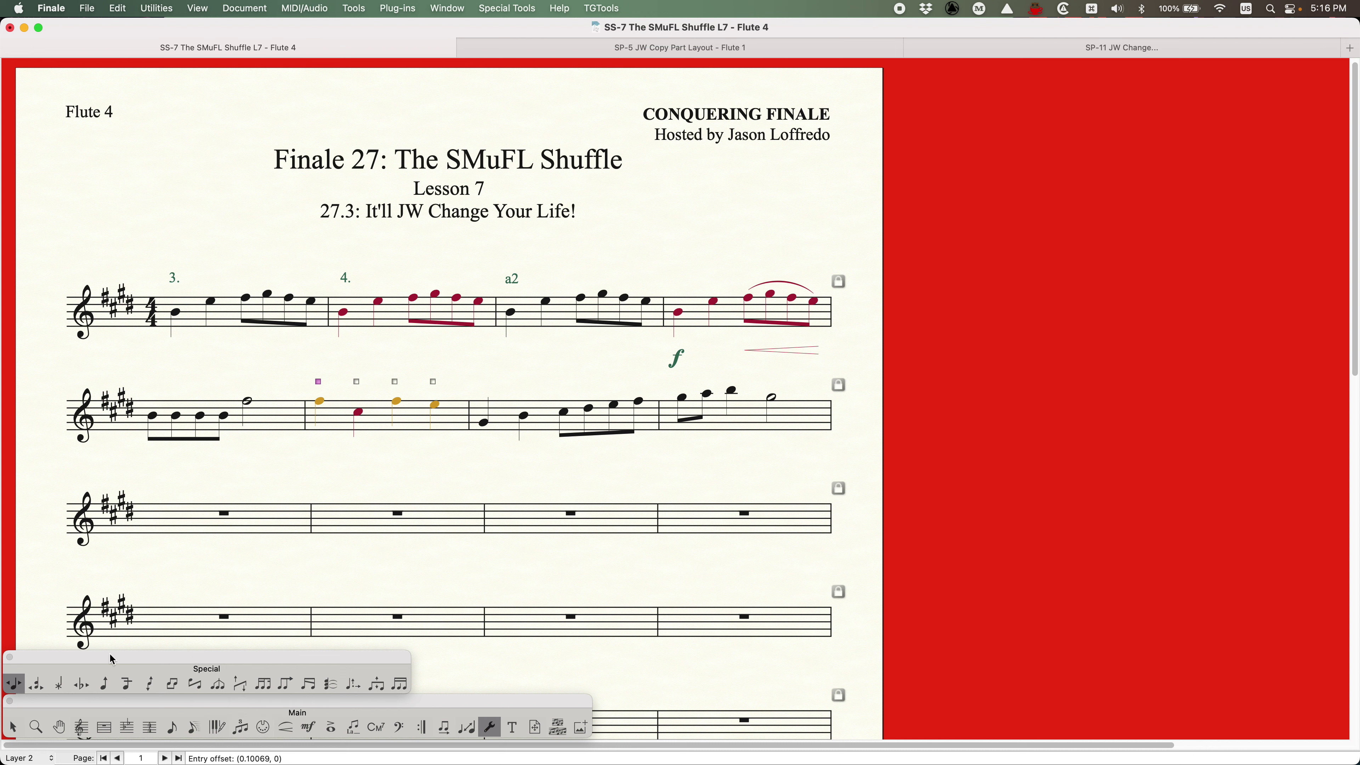
click(14, 729)
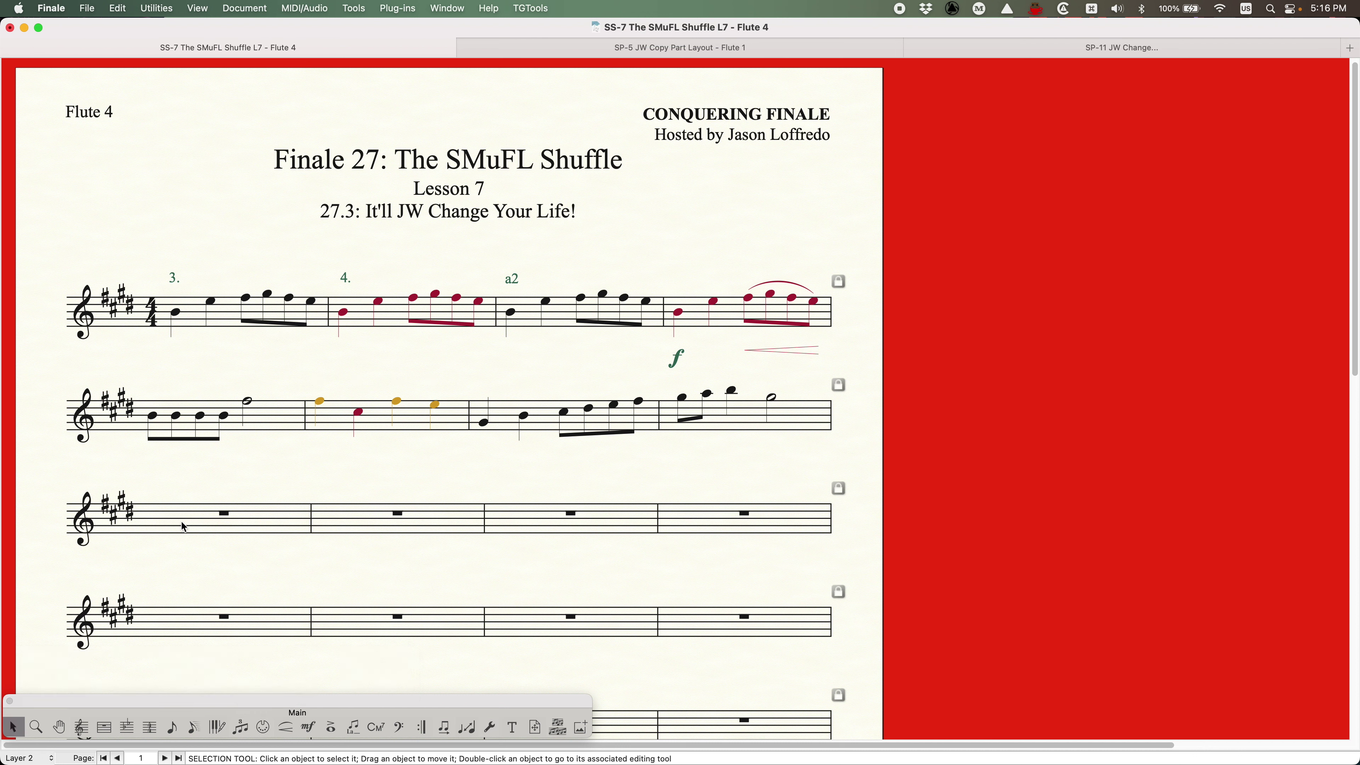
click(395, 7)
mouse_move(399, 79)
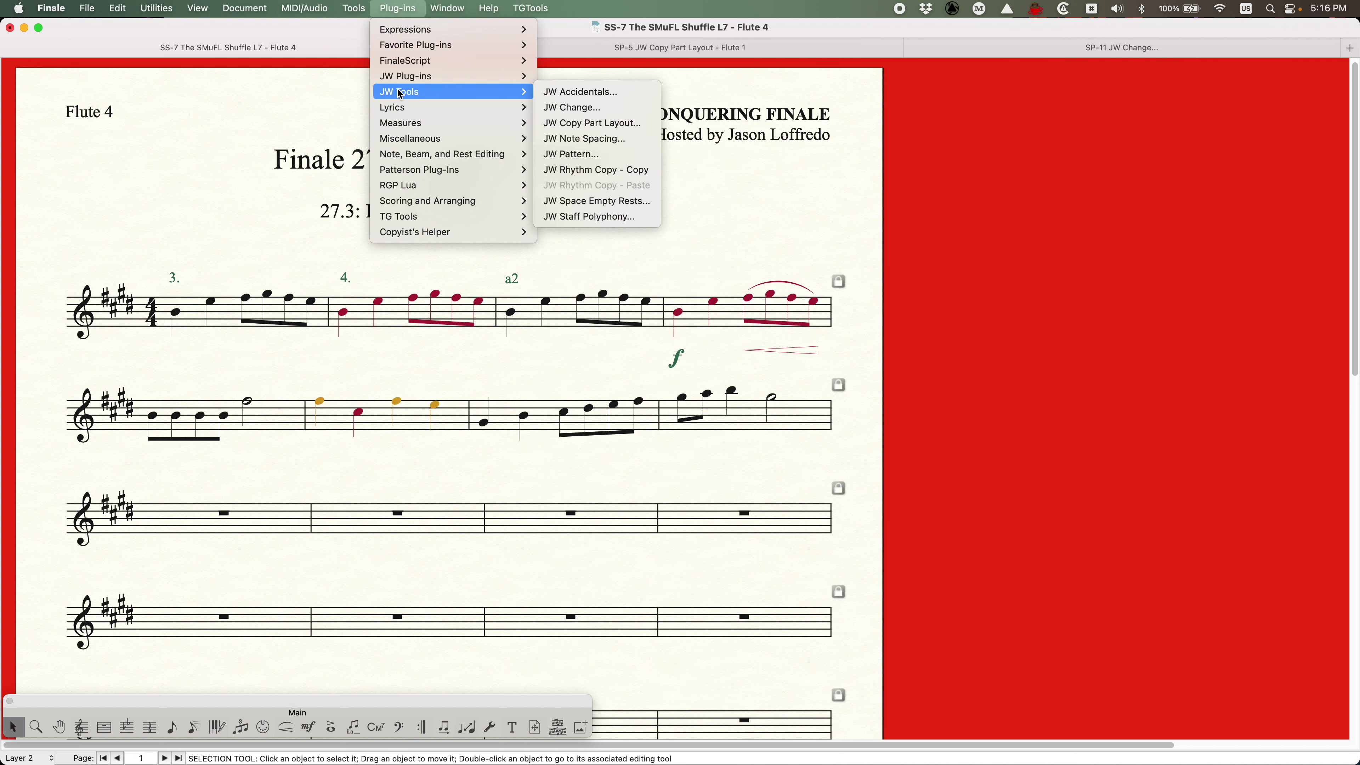
key(Escape)
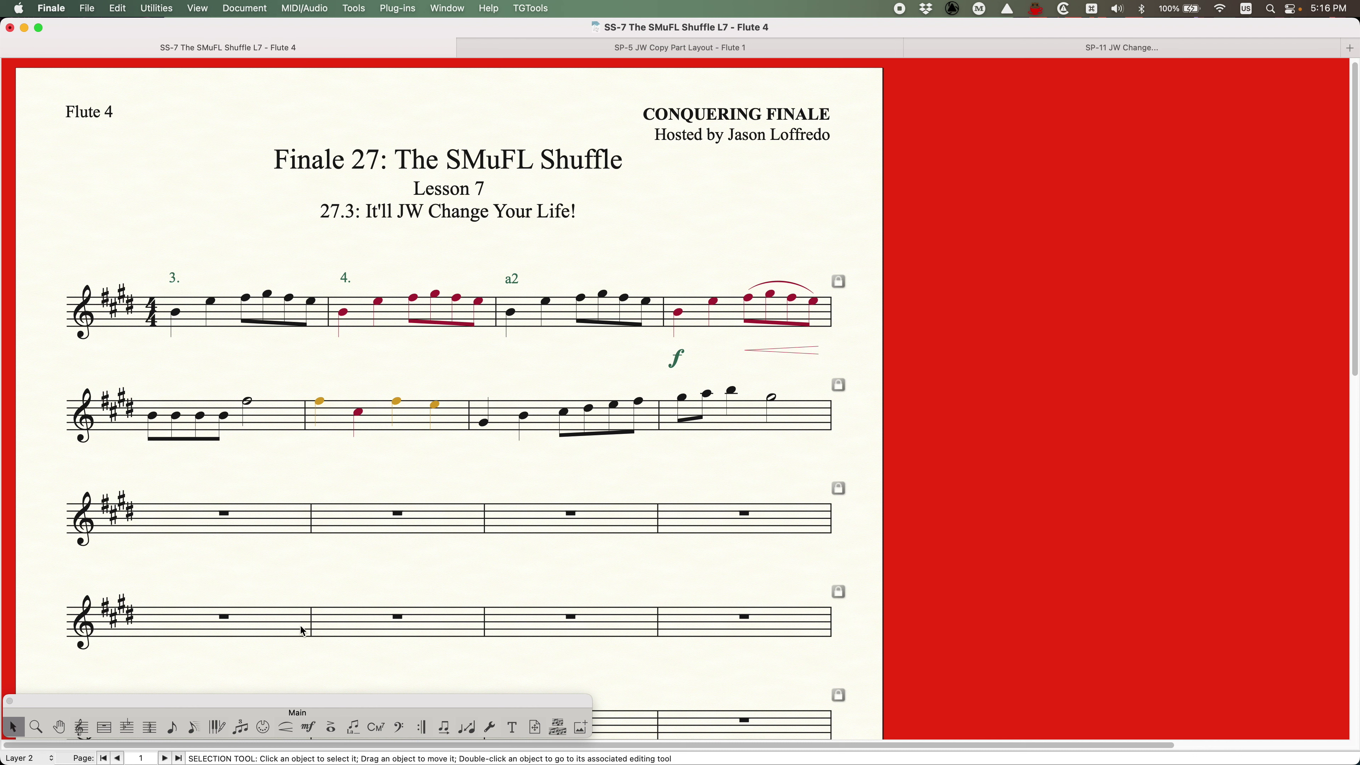
In the Flute 1 part, try to move the layer 1 sharp in the second system's second measure with the Accidental Mover tool.
click(489, 730)
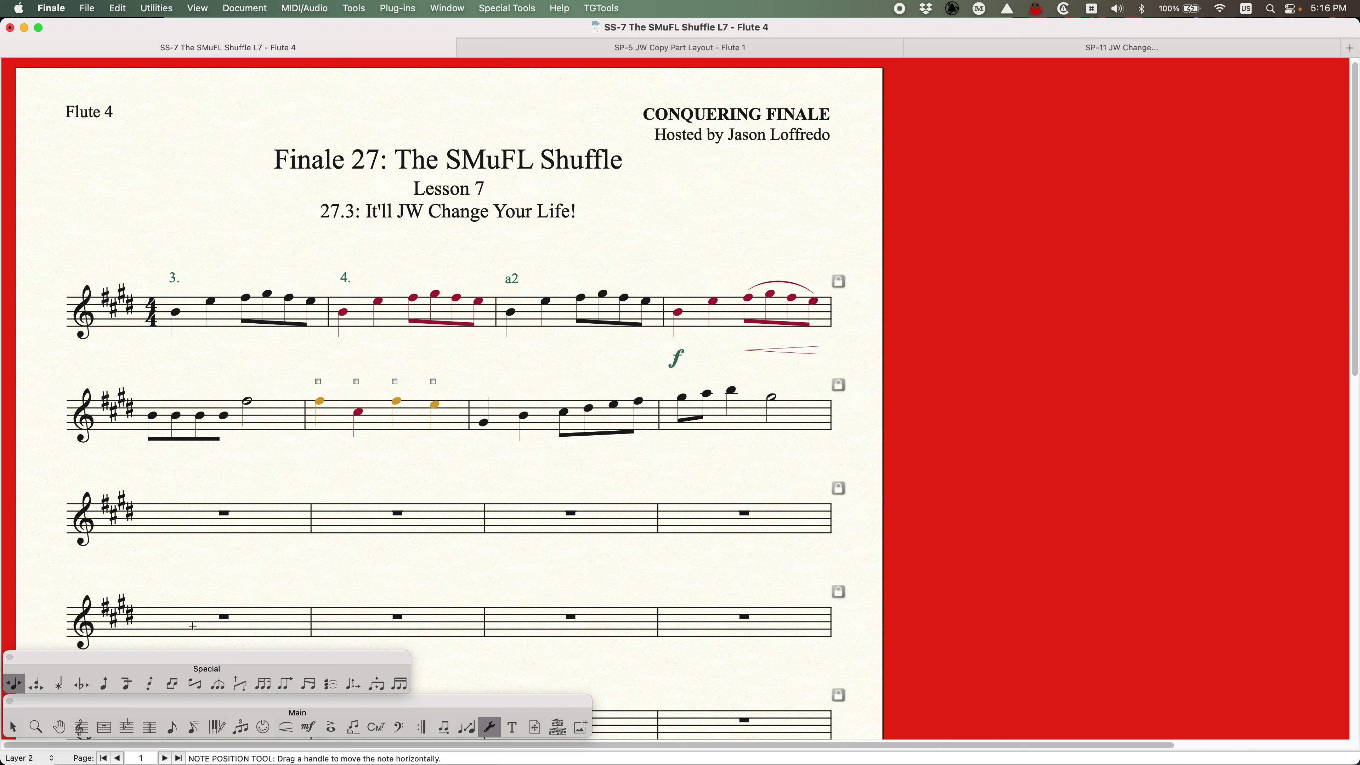
key(alt+super+comma)
key(alt+super+comma)
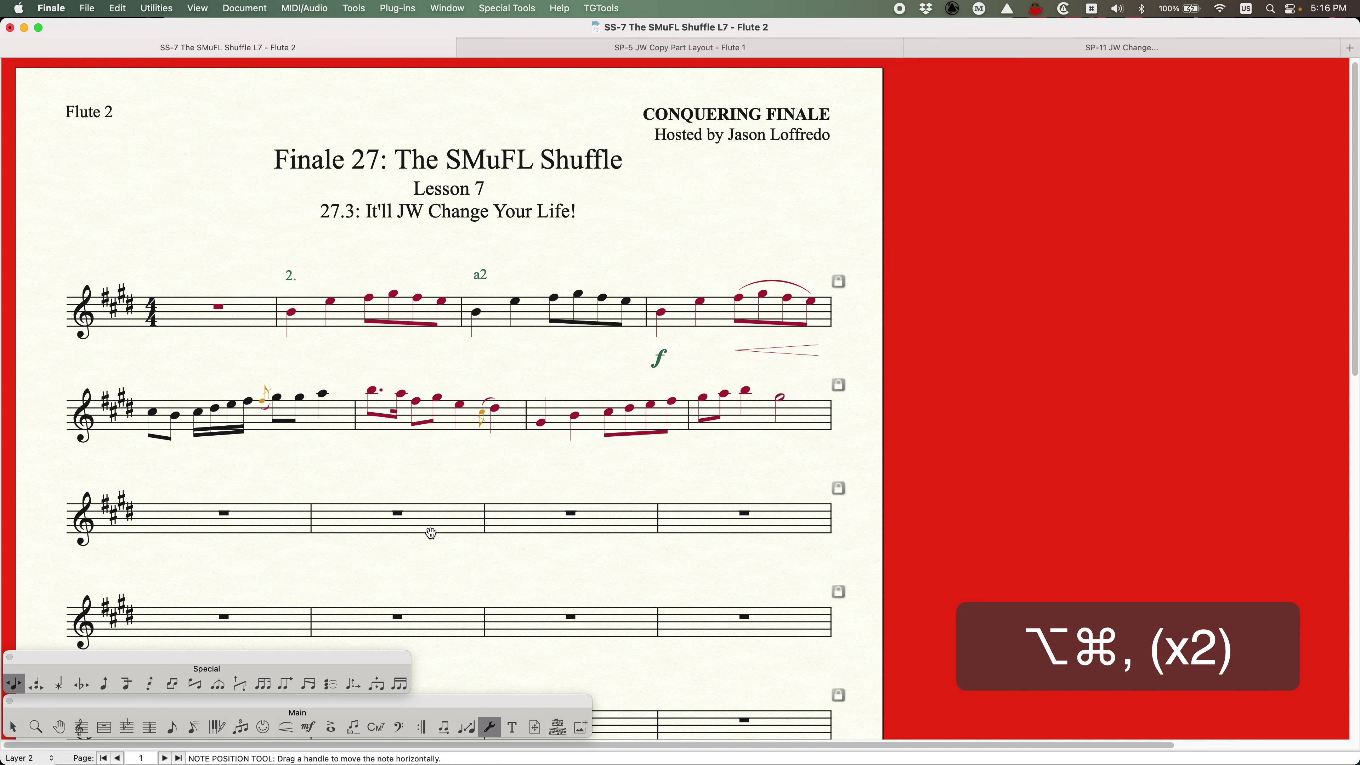
key(alt+super+comma)
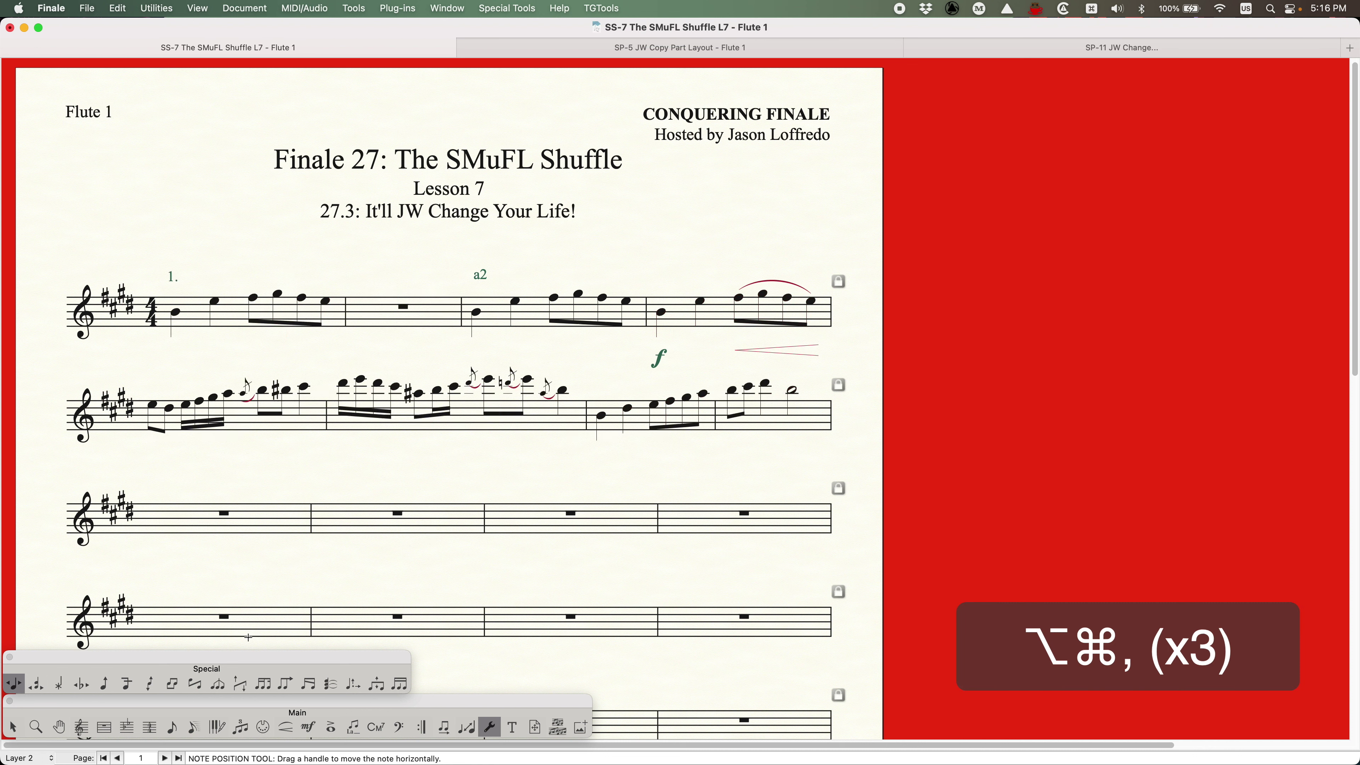
click(81, 686)
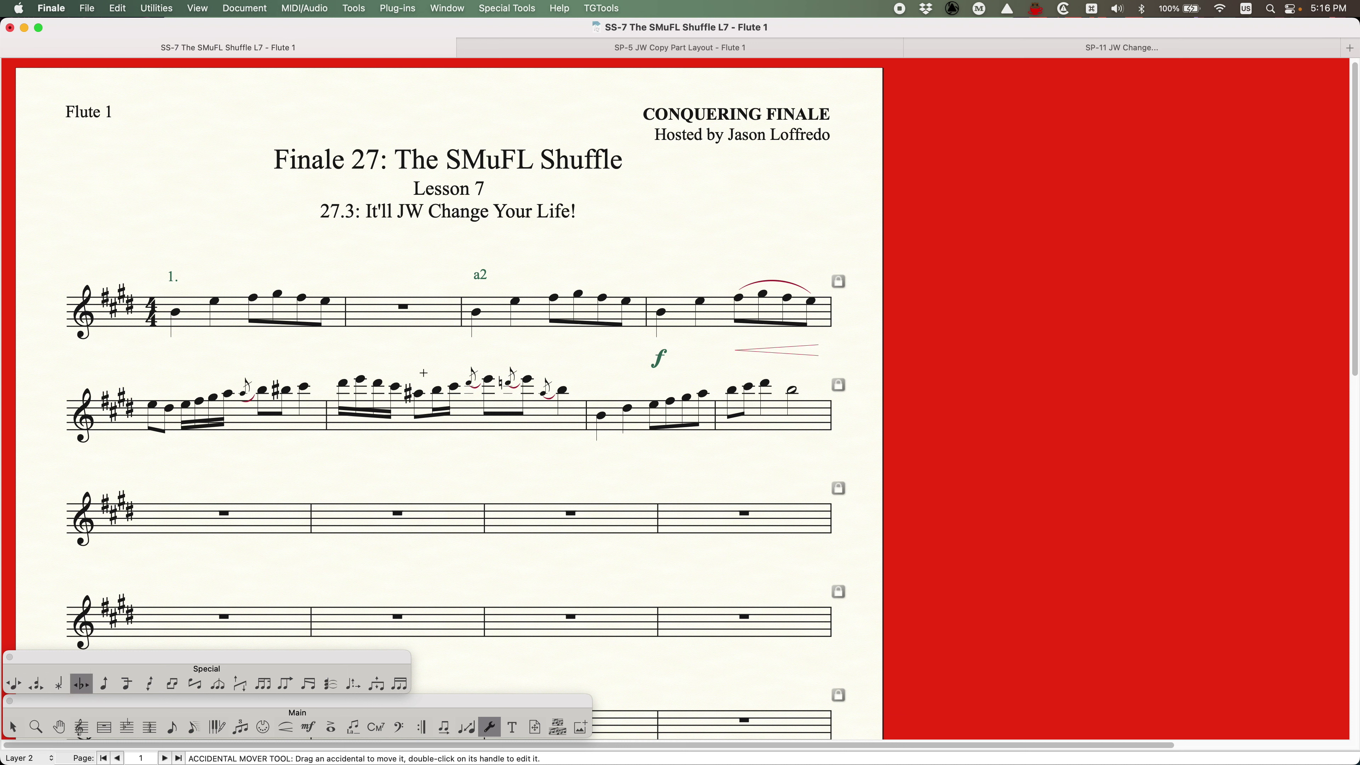
click(417, 417)
key(alt+super+1)
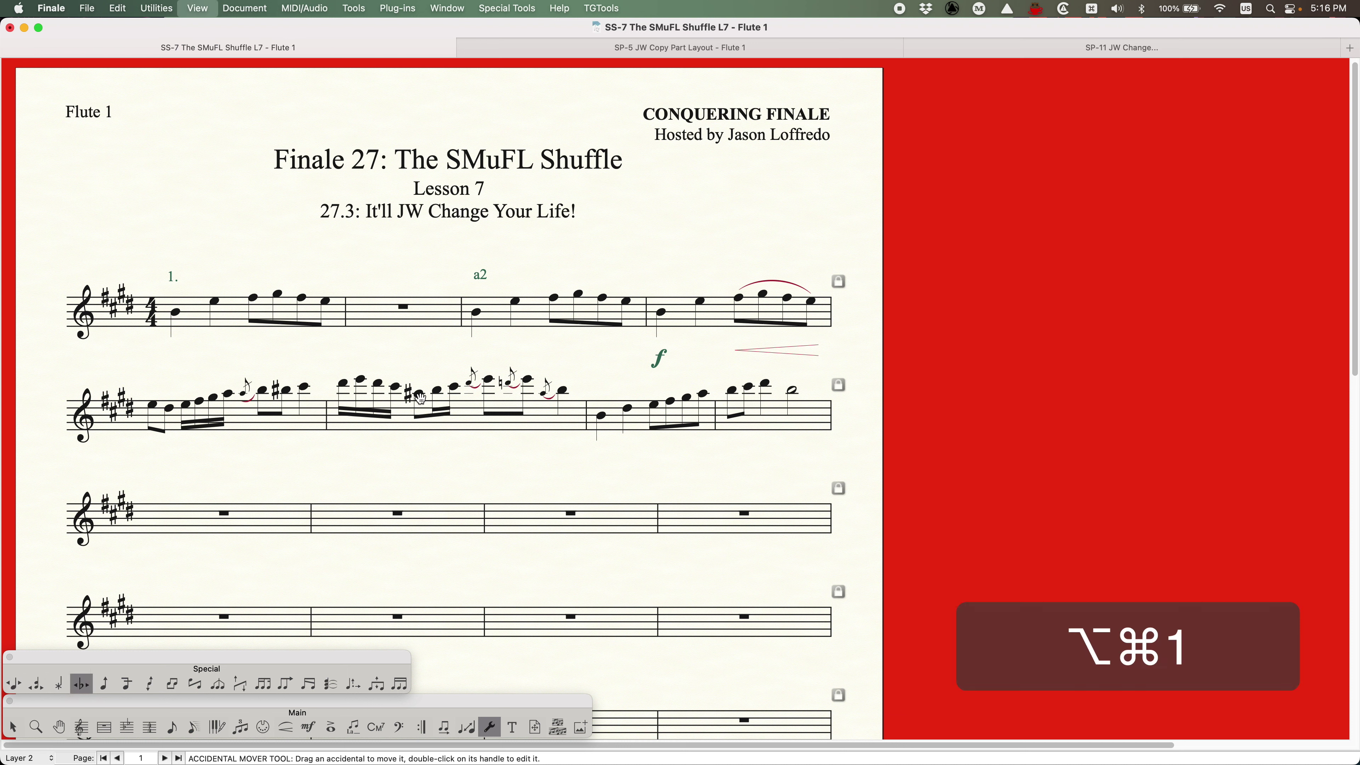
mouse_move(413, 395)
mouse_down()
mouse_move(395, 389)
mouse_move(441, 395)
mouse_move(397, 387)
mouse_up()
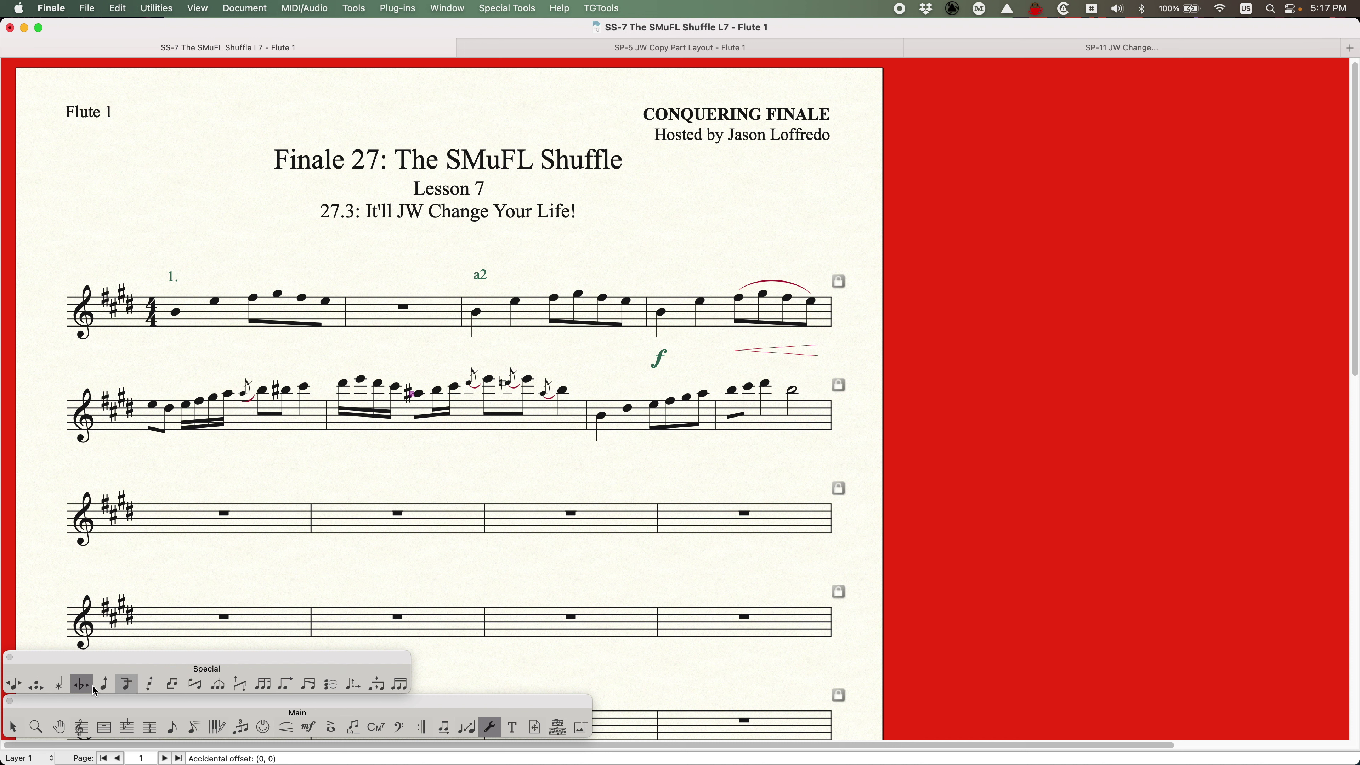
Tilt the first secondary beam in the second system's second measure by about 0.111 with the Secondary Beam Angle tool, and undo it.
click(16, 685)
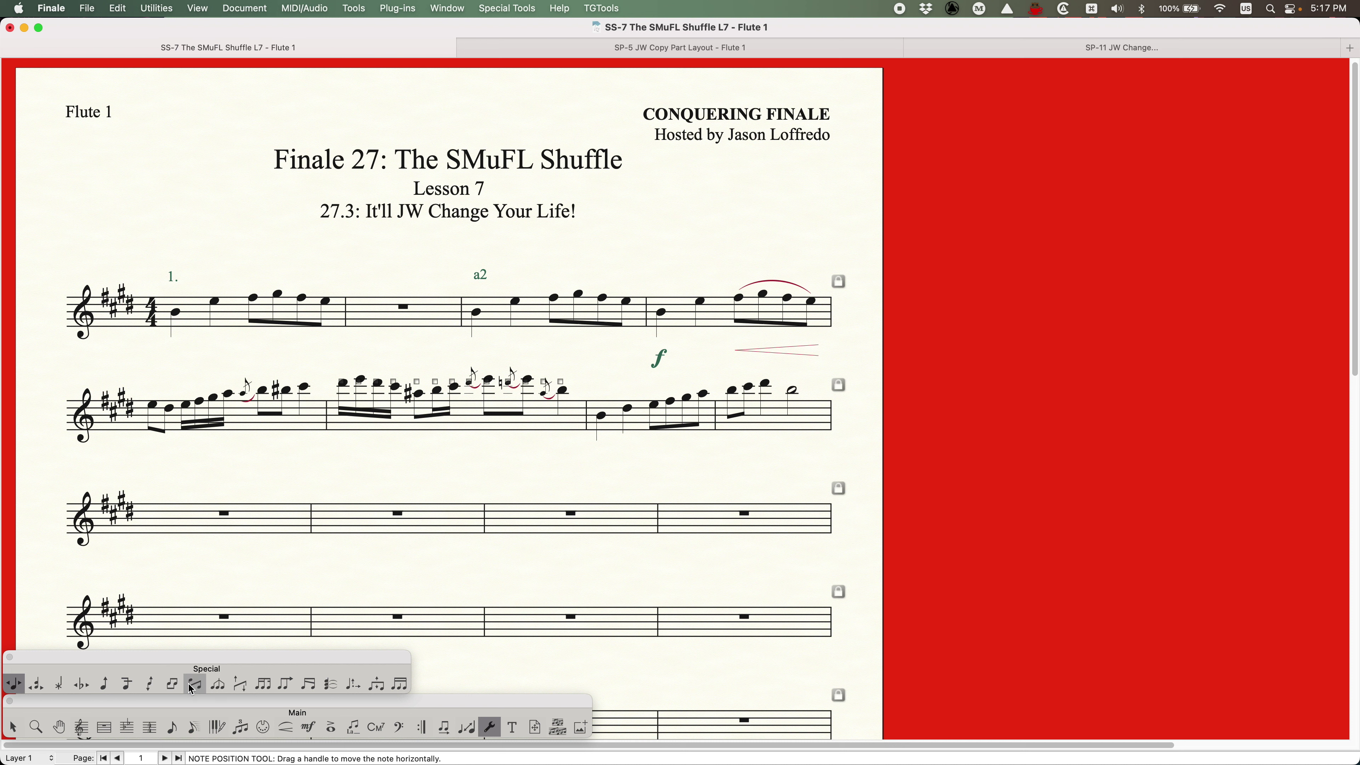
click(310, 685)
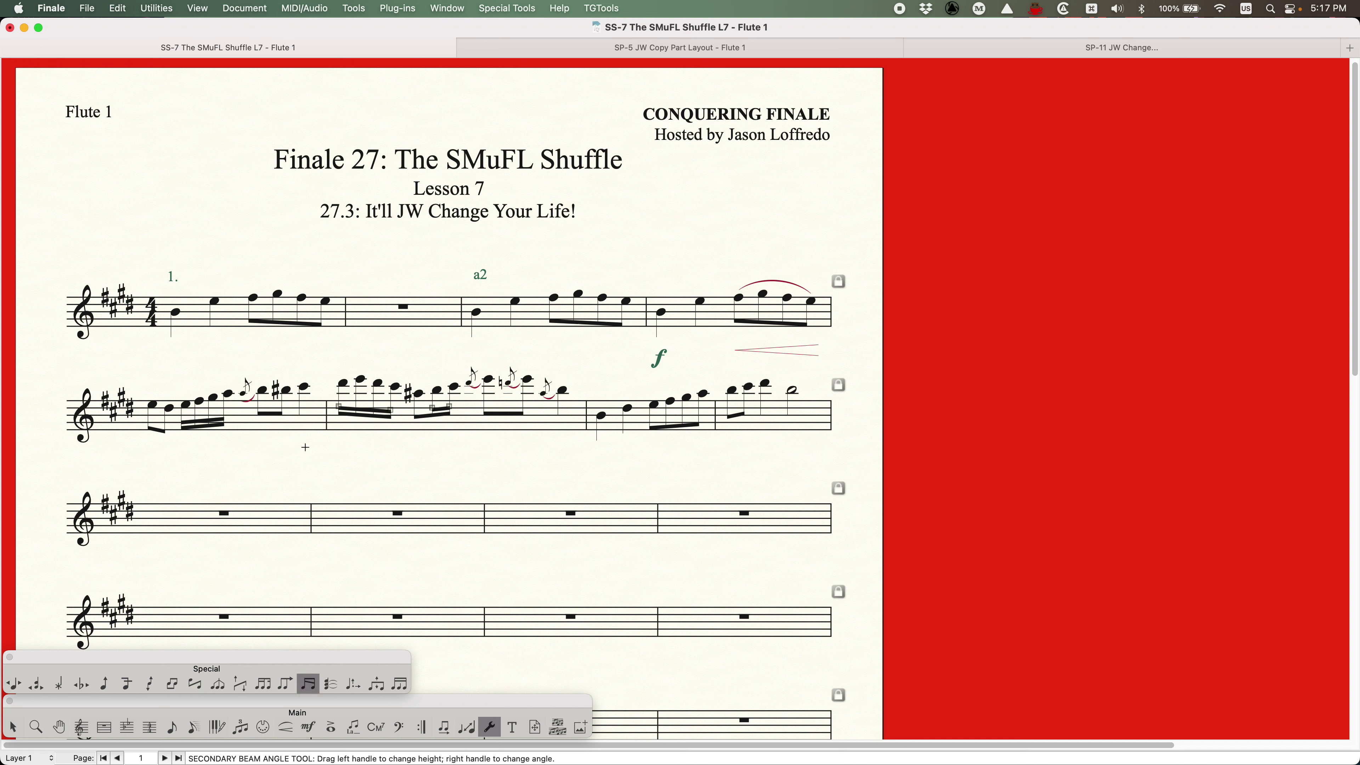
click(390, 410)
drag(390, 410, 390, 399)
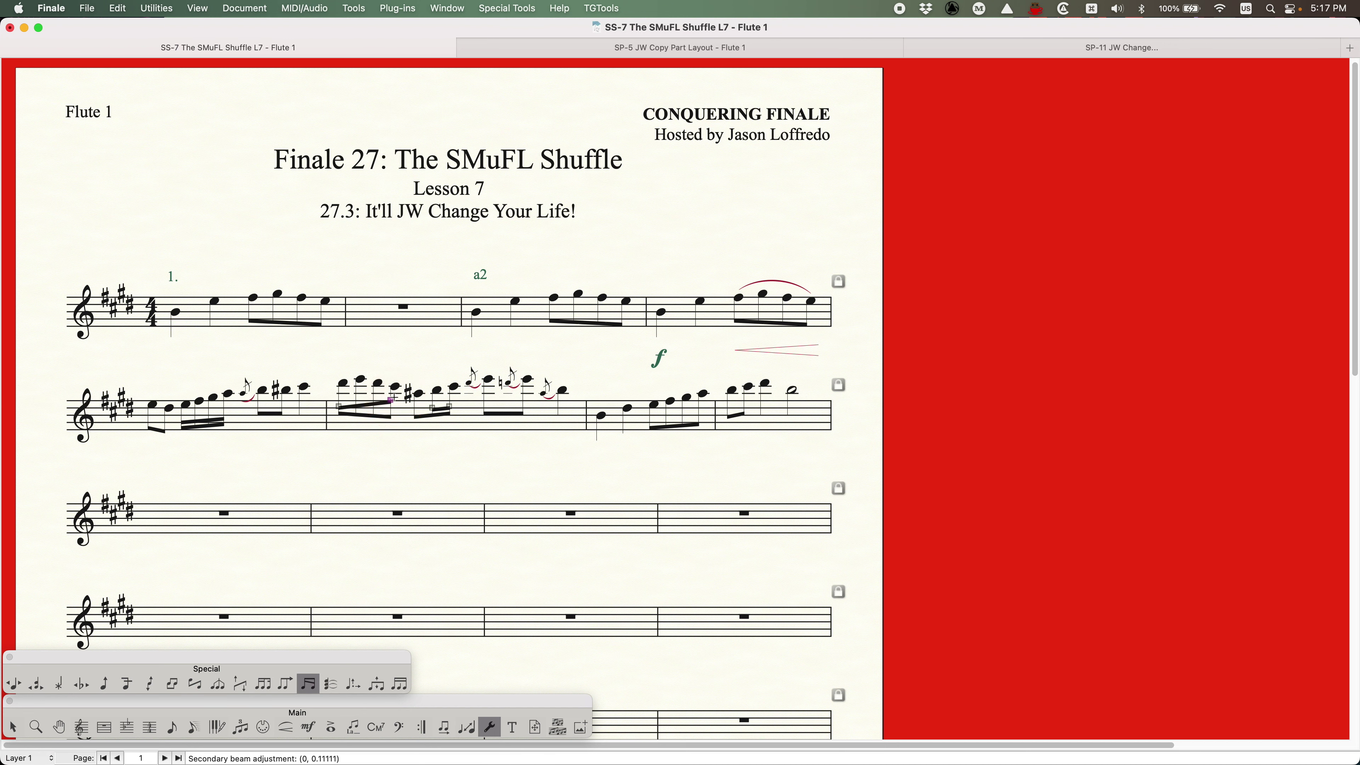
key(cmd+z)
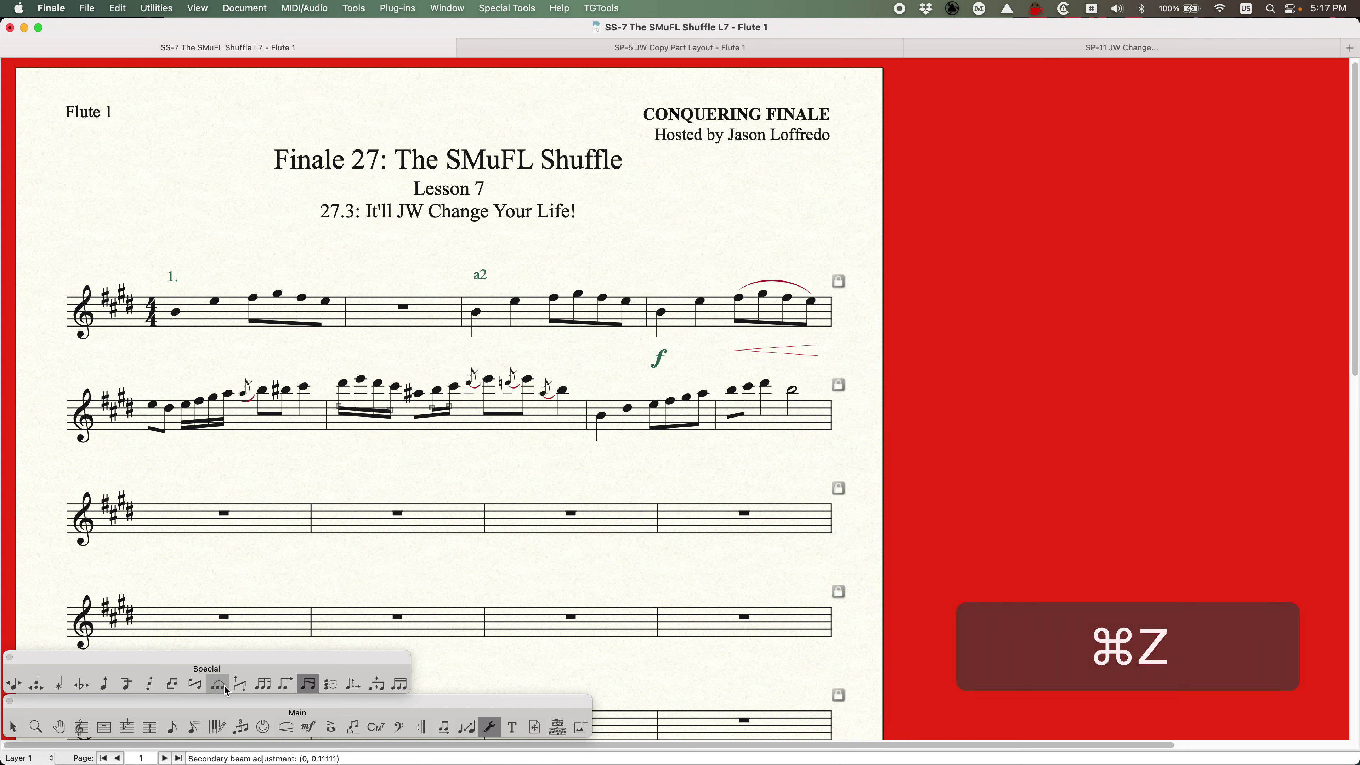
Tilt the whole first beam group in the second system's second measure by about -0.146 with the Beam Angle tool, and undo it.
click(240, 684)
drag(392, 423, 396, 435)
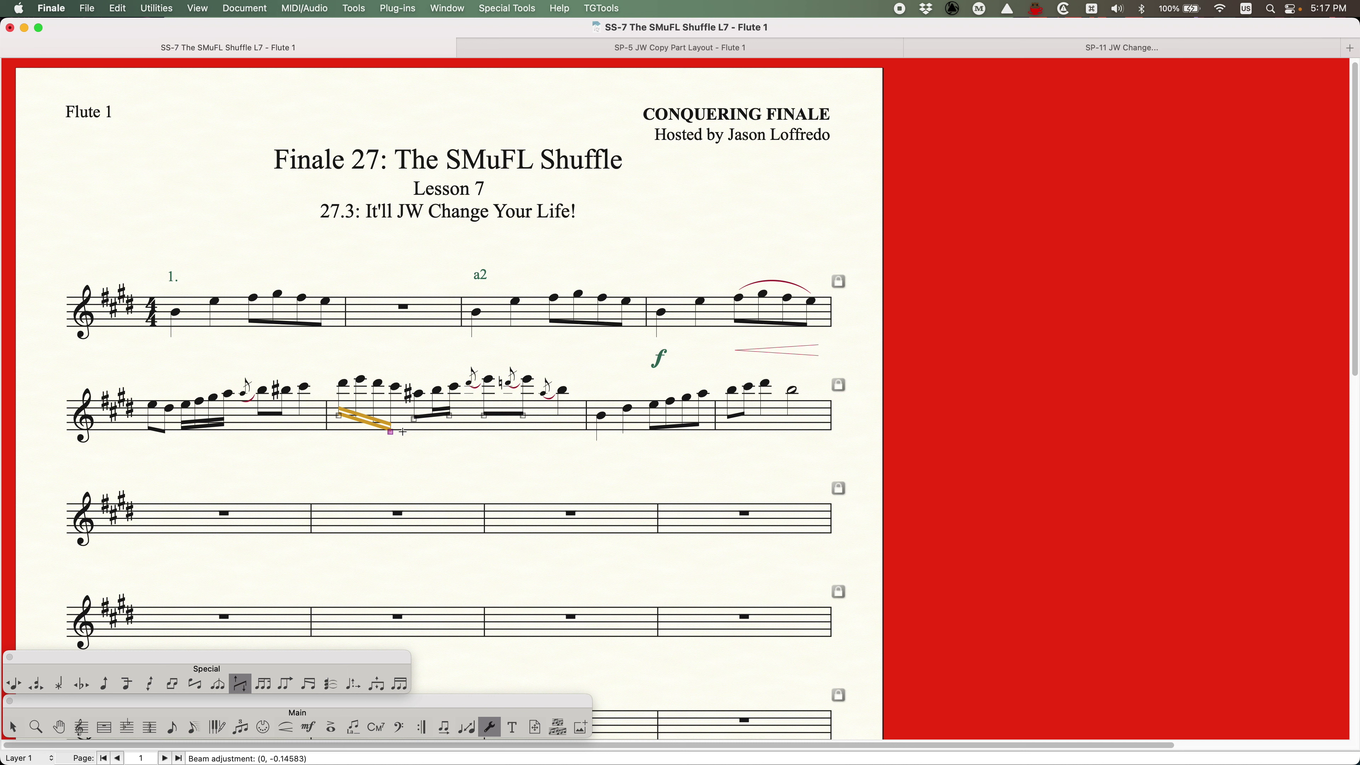
key(super)
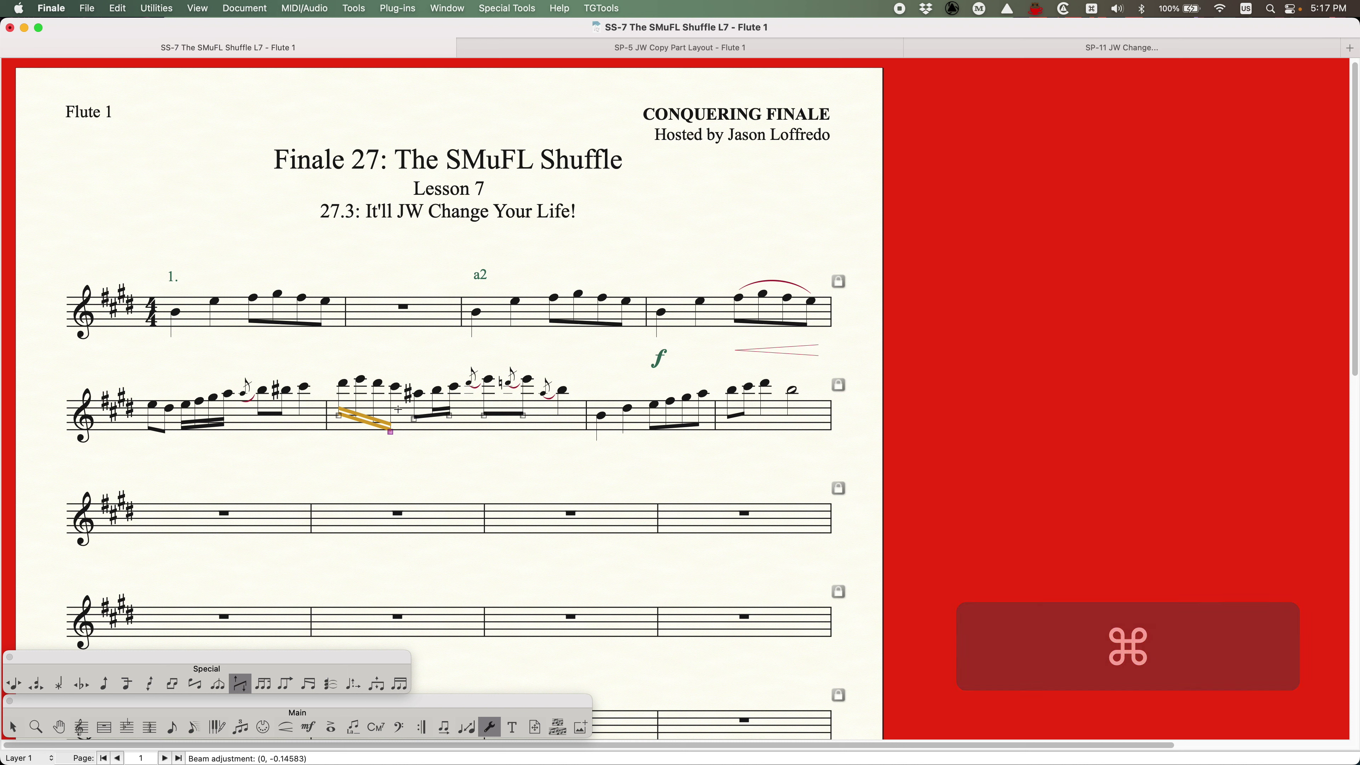
key(super+z)
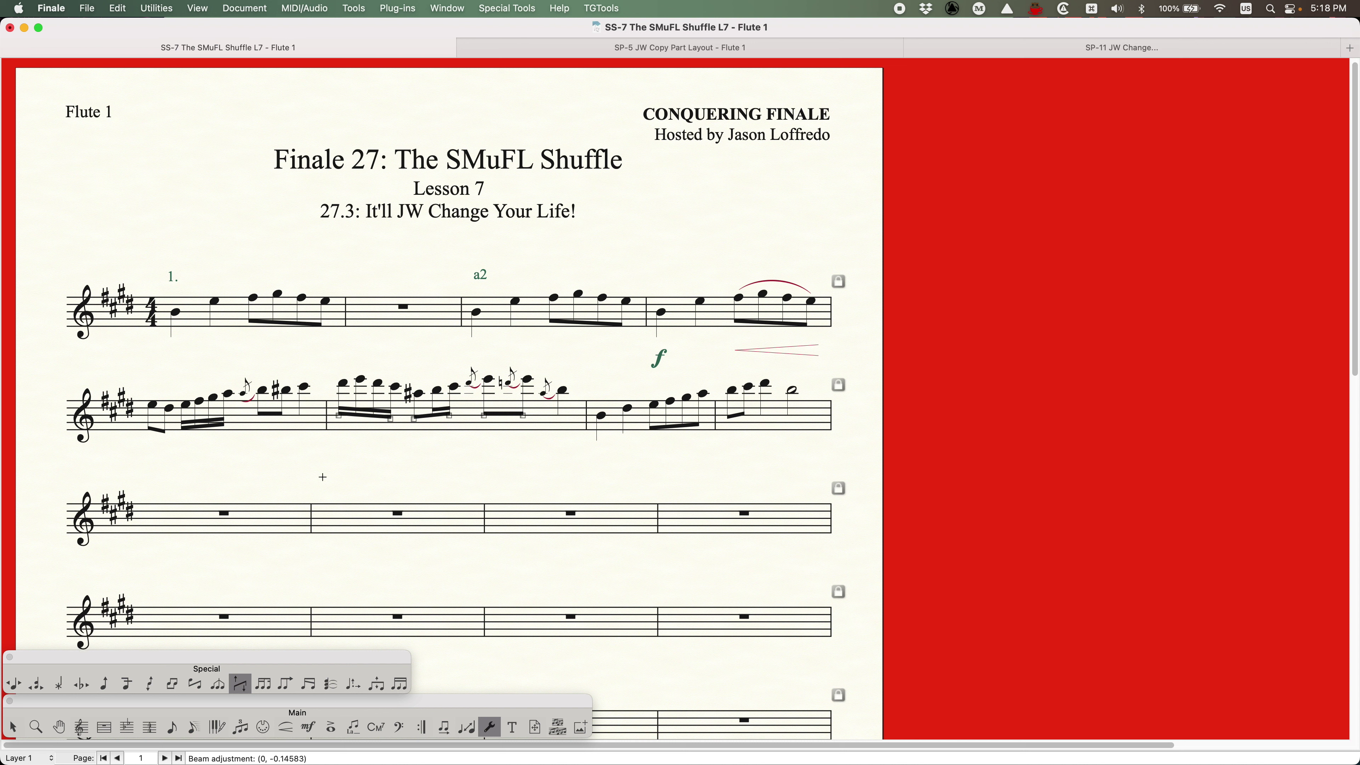
Switch to the Selection tool and return from the Flute 1 part to the full score, showing its first three pages.
click(133, 655)
click(14, 685)
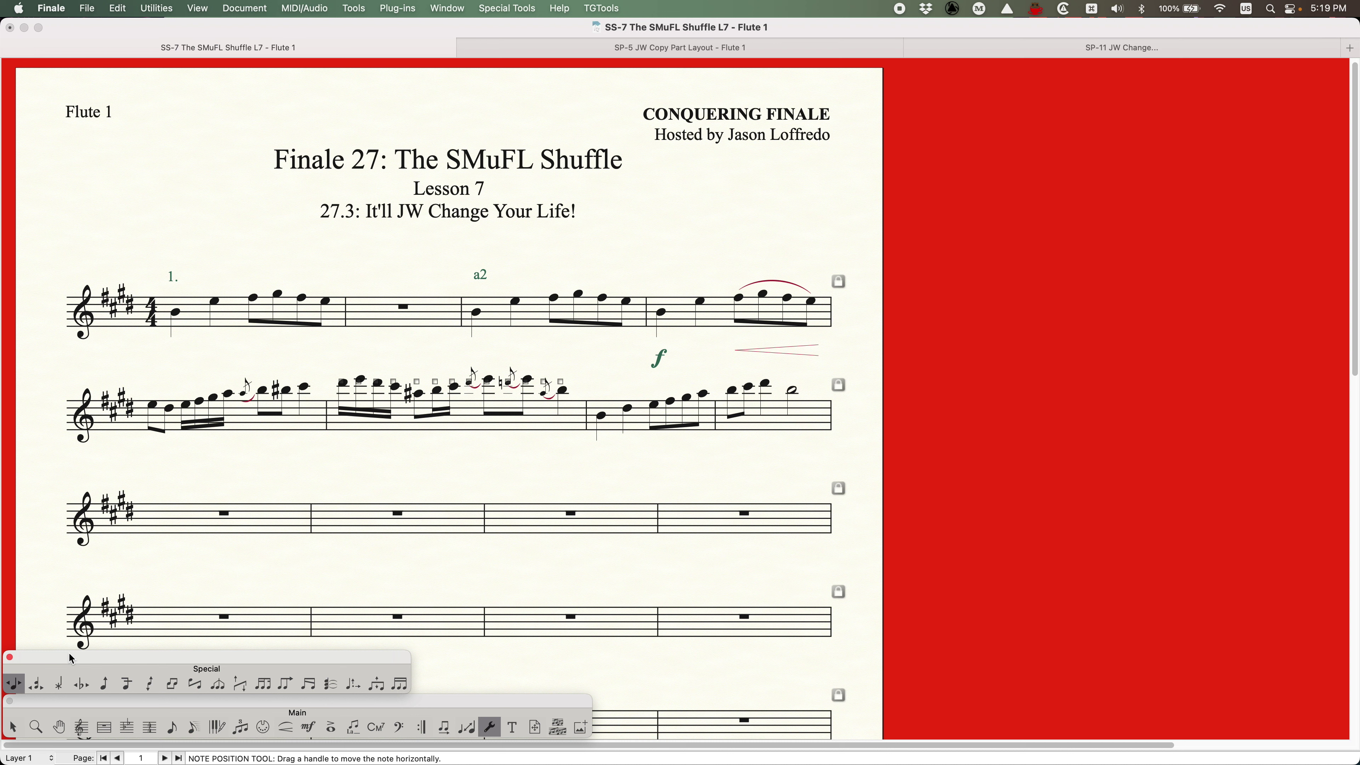
click(13, 728)
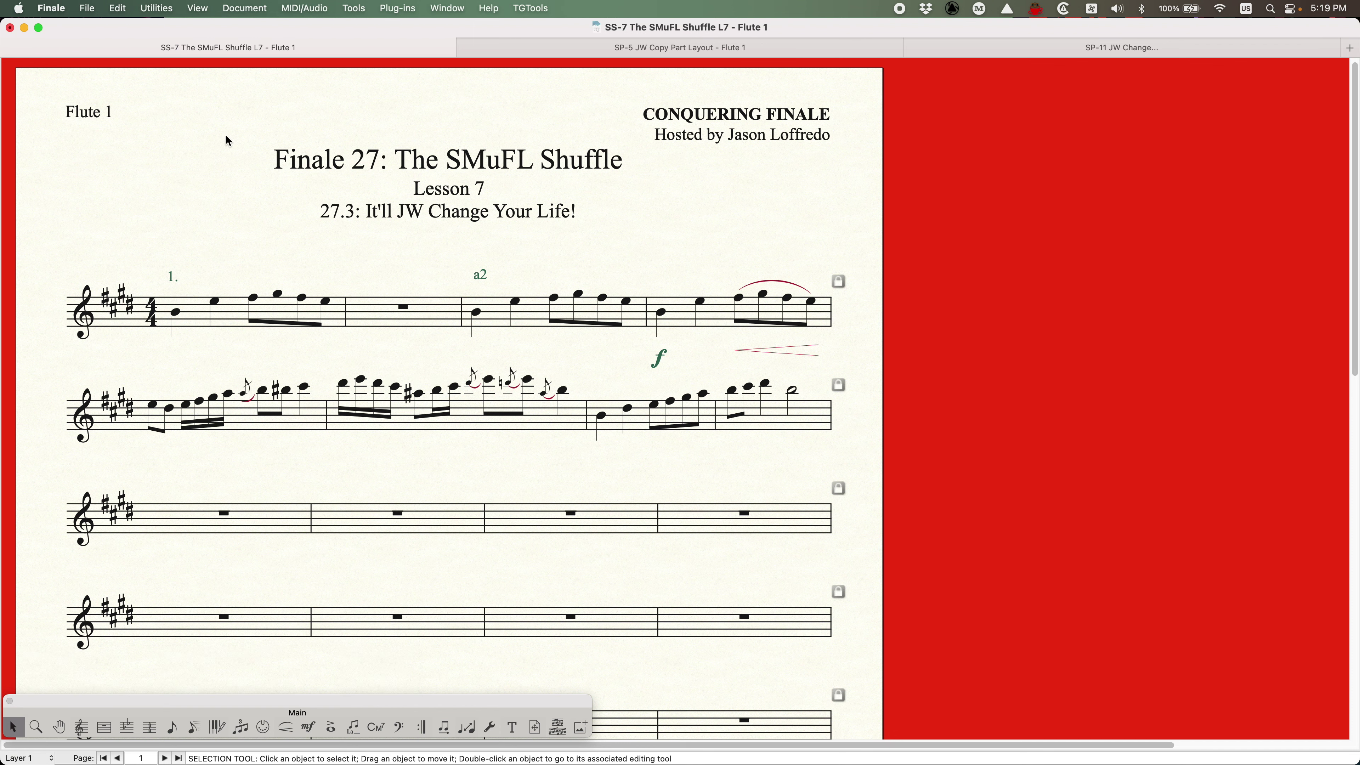
key(super+minus)
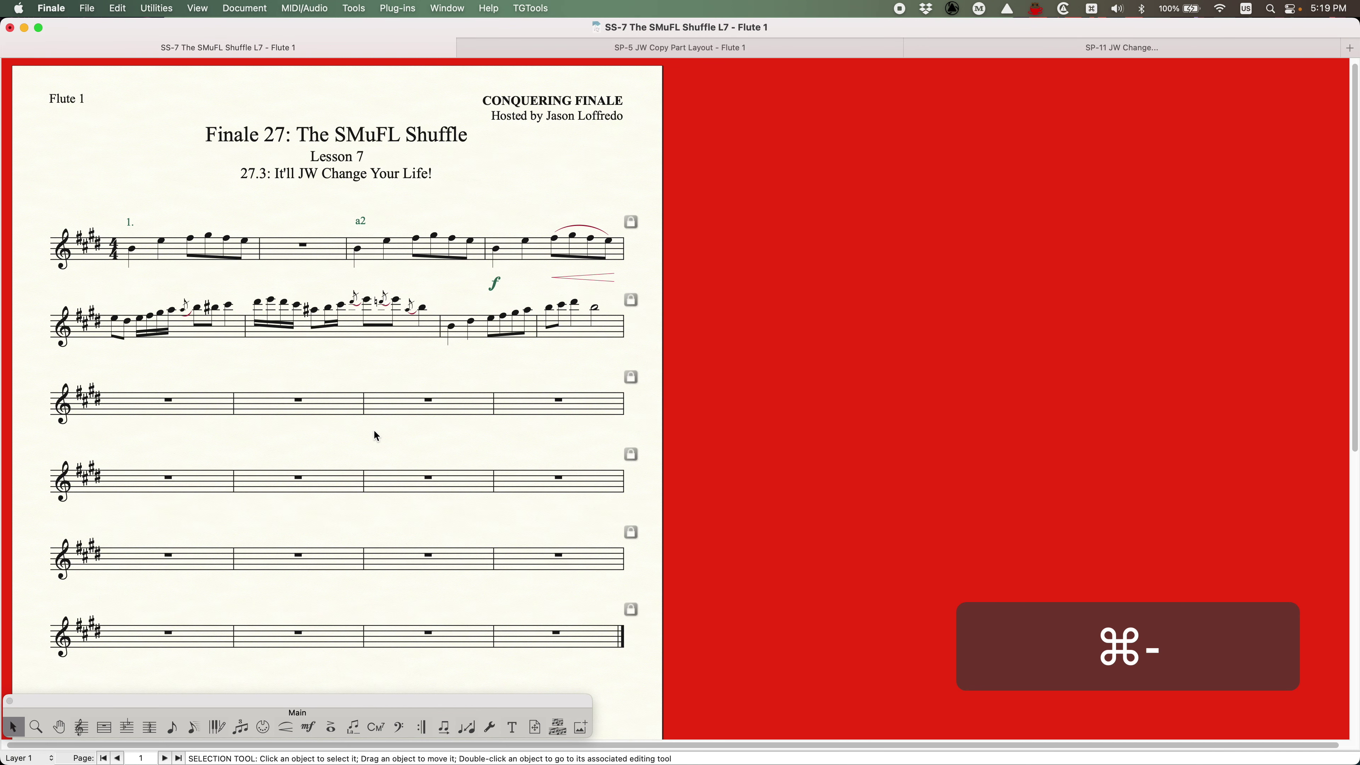
key(super+minus)
key(super+alt+slash)
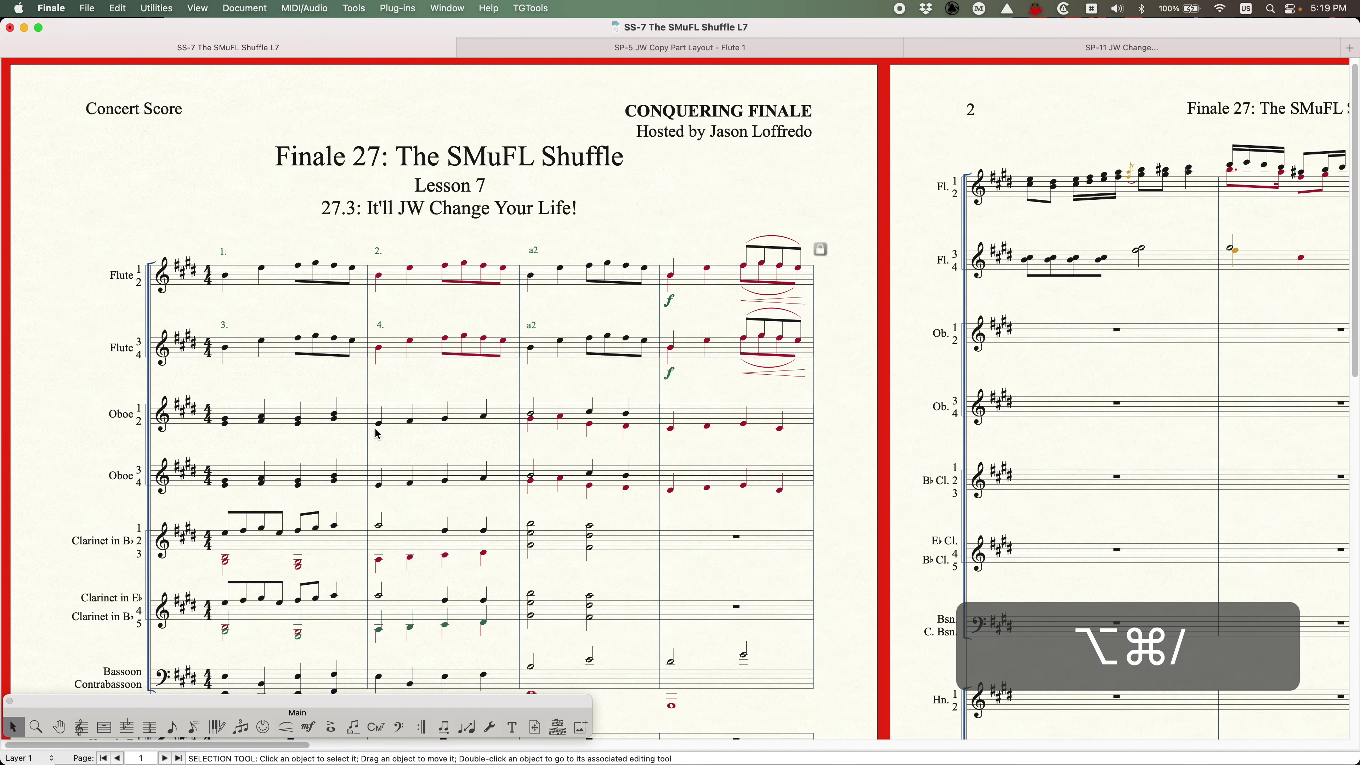
key(super+minus)
key(super+minus)
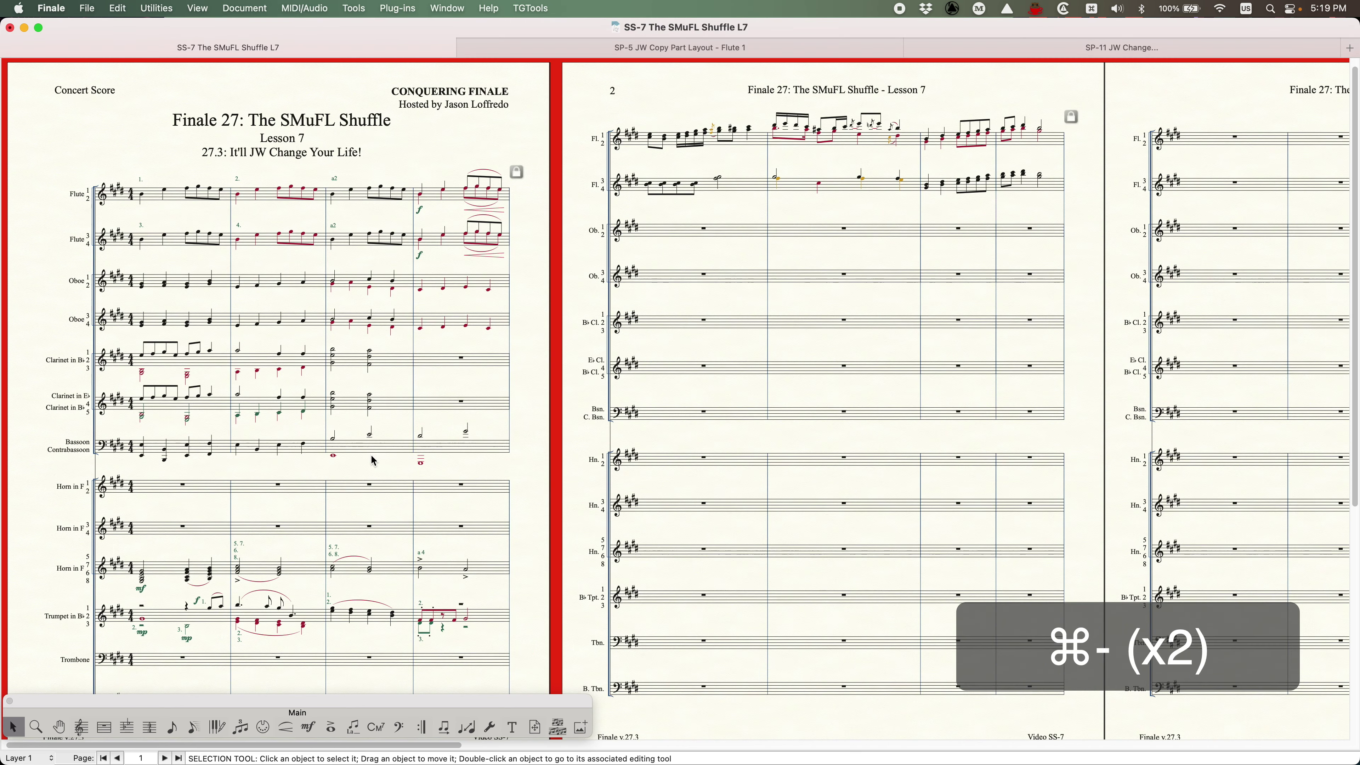
key(super+minus)
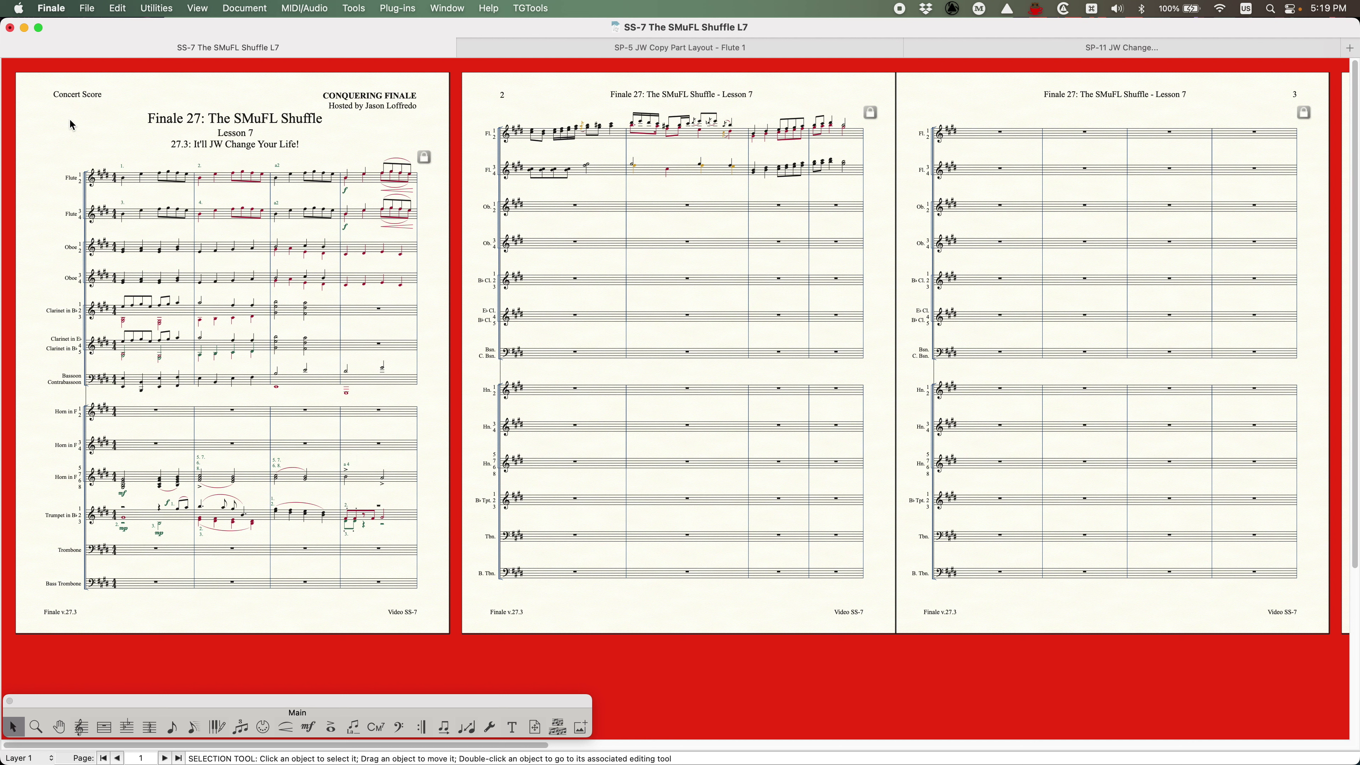
click(406, 8)
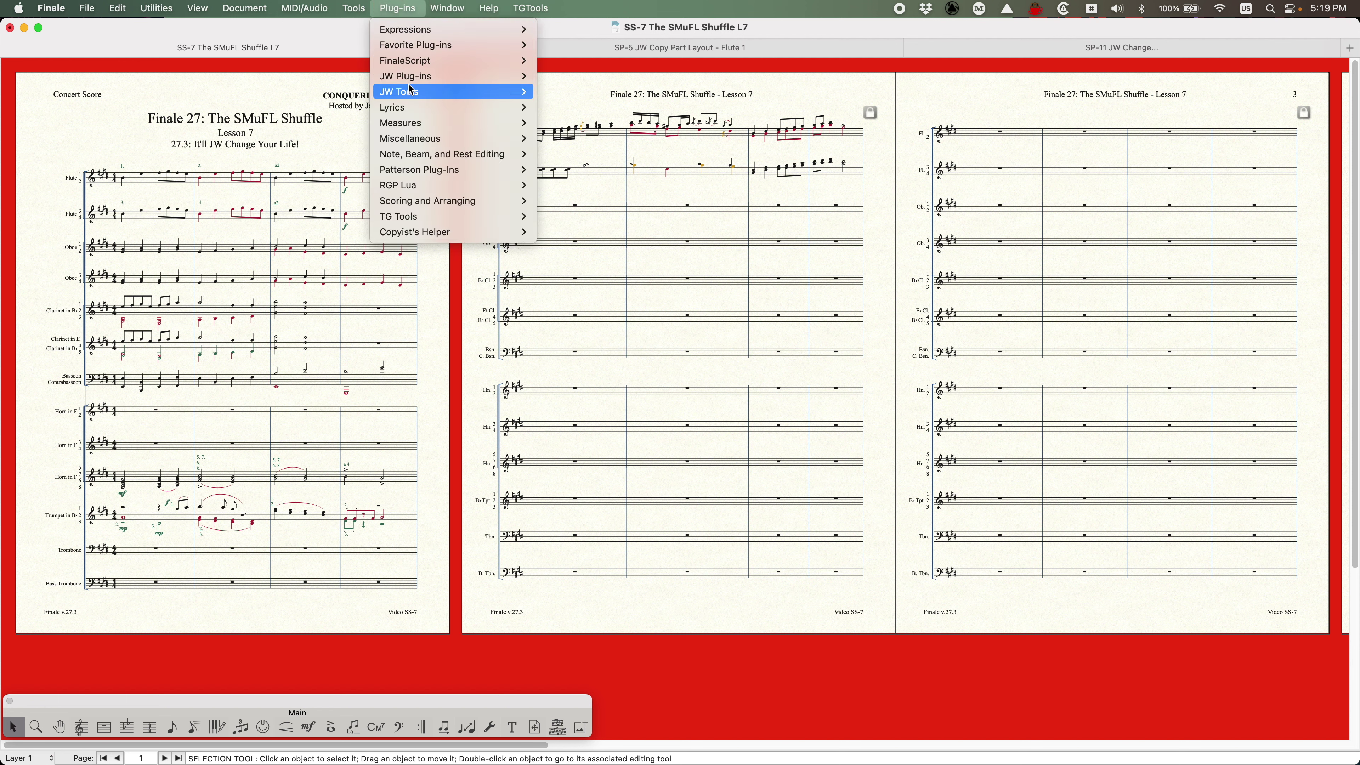
mouse_move(410, 94)
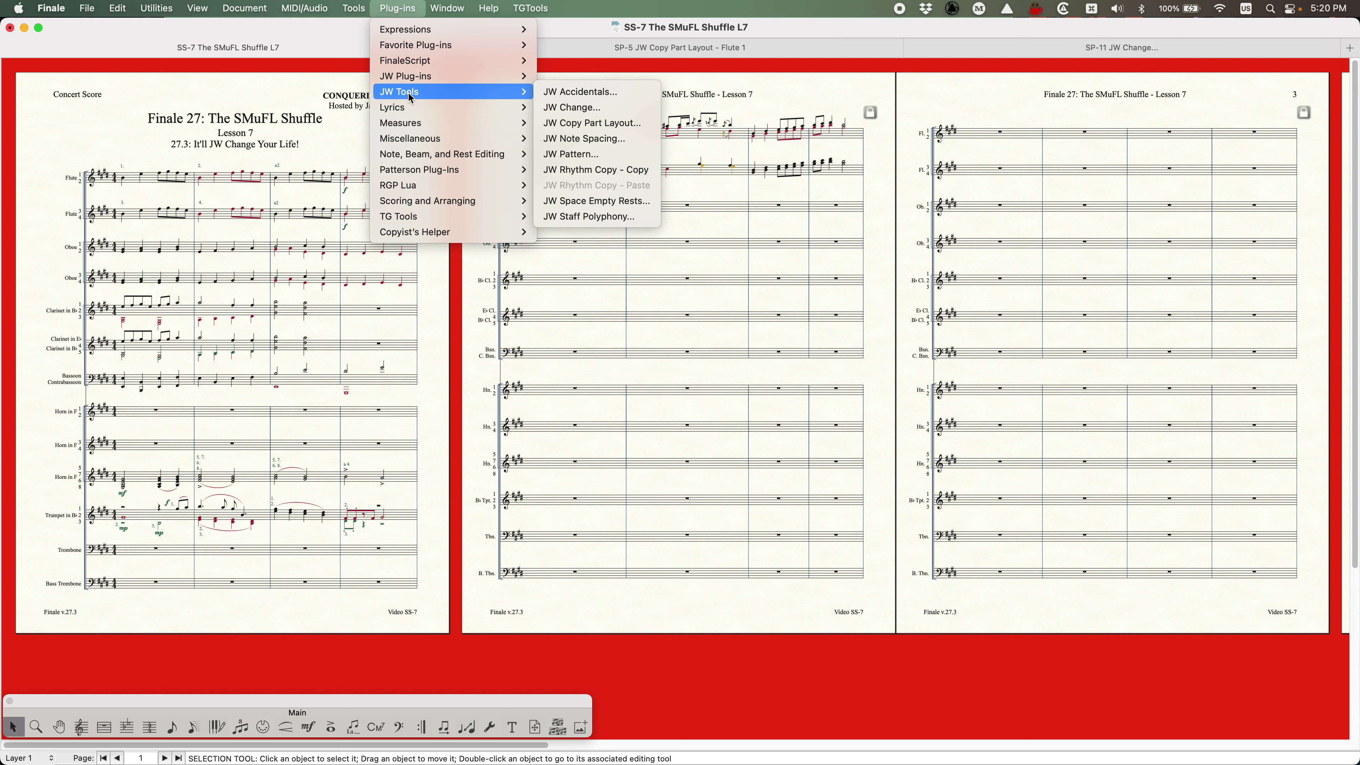
click(398, 6)
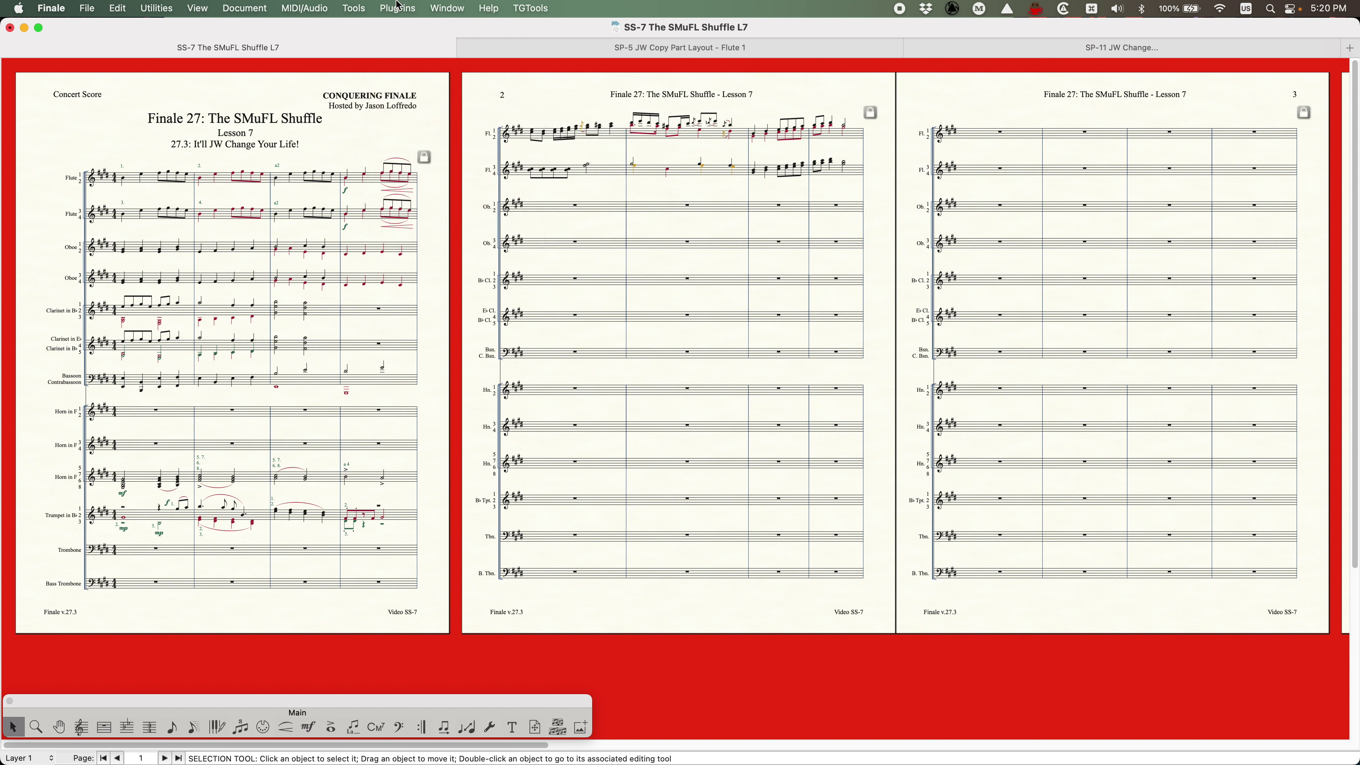